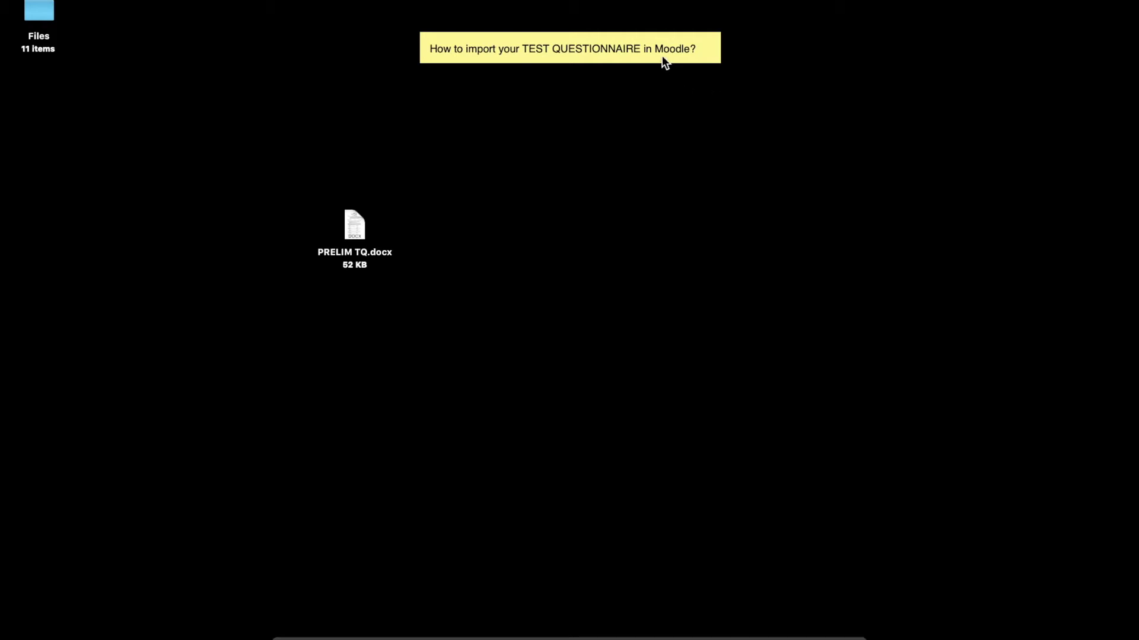
Expand the Stickies how-to note, highlight step 'Prepare your TQ', and open PRELIM TQ.docx.
drag(650, 63, 649, 127)
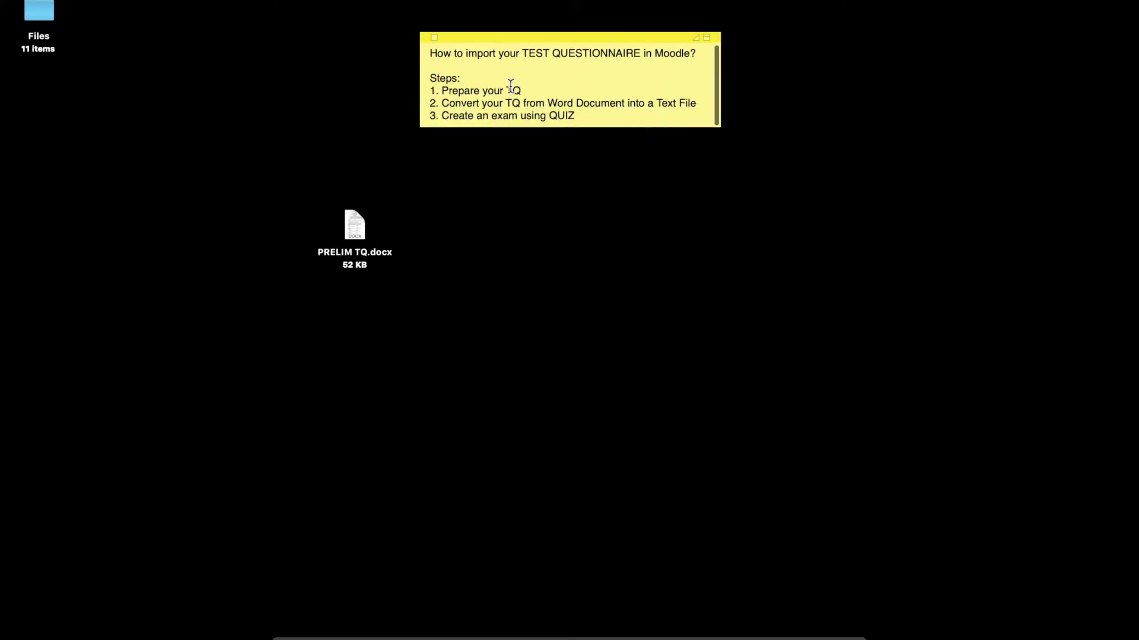
click(556, 144)
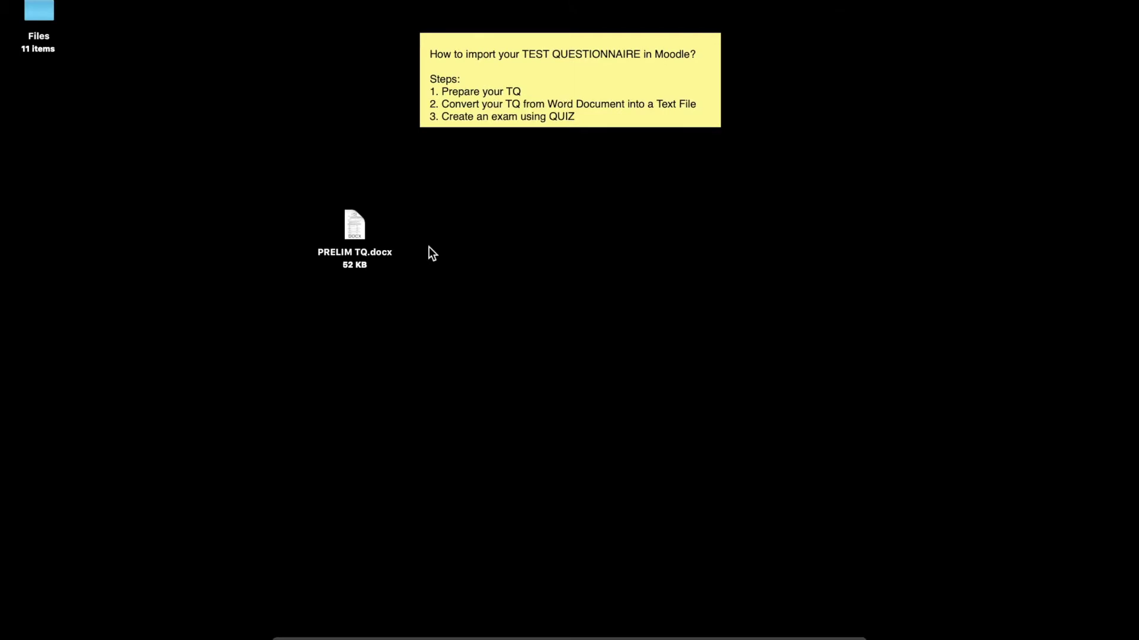
click(529, 95)
drag(525, 94, 442, 93)
click(363, 239)
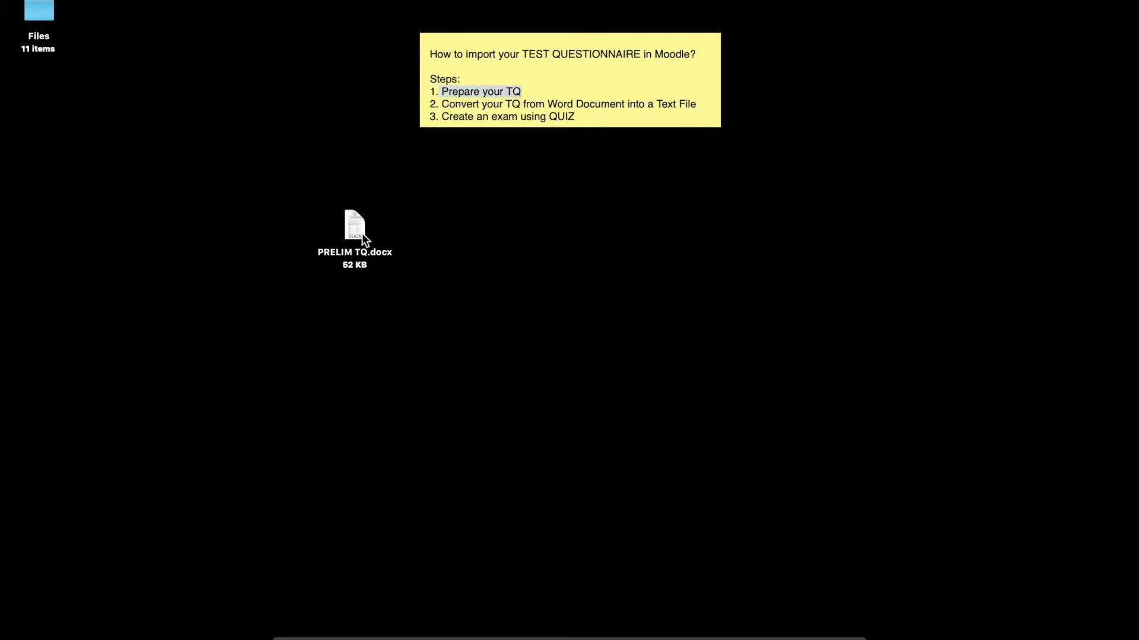
double_click(357, 230)
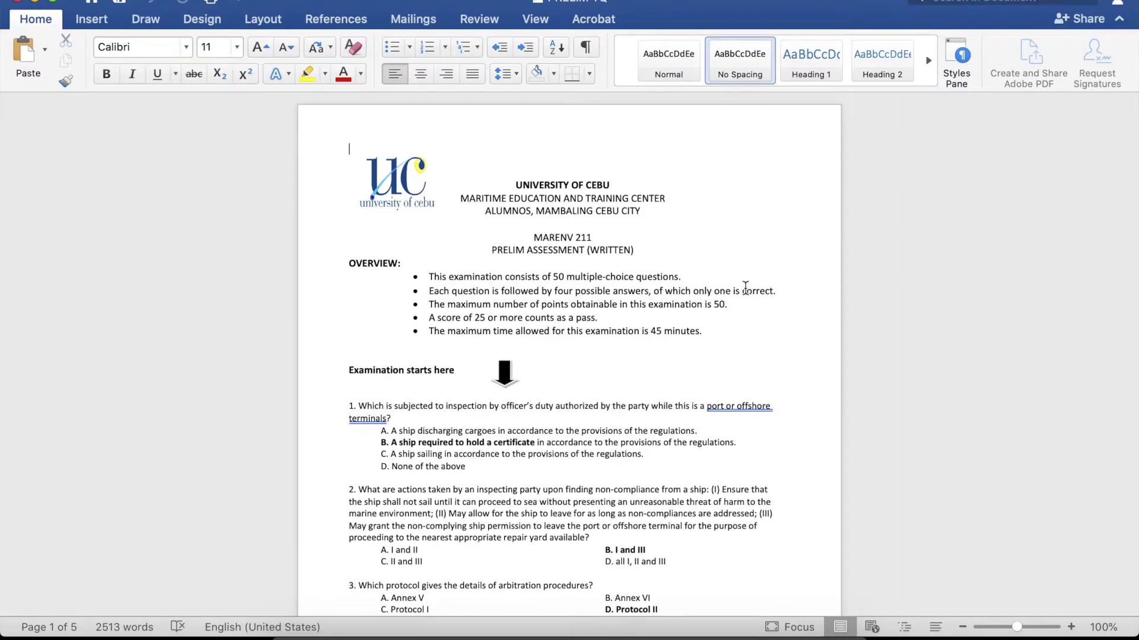
Delete the university header and overview block so the document starts at question 1.
scroll(746, 287, down, 15)
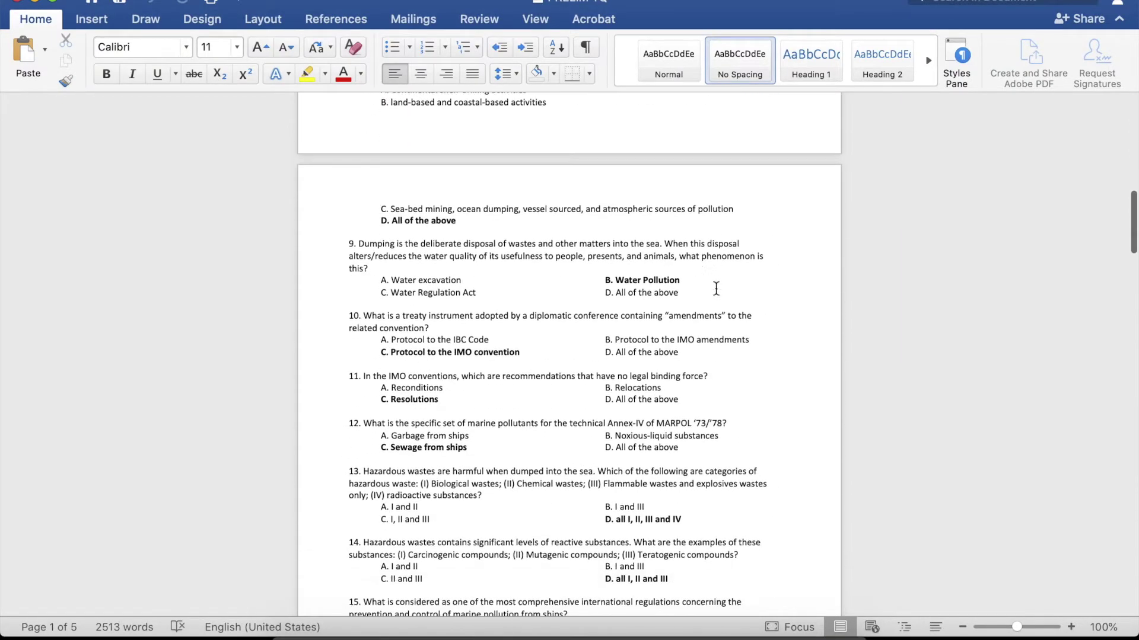
scroll(716, 288, down, 10)
key(super+Home)
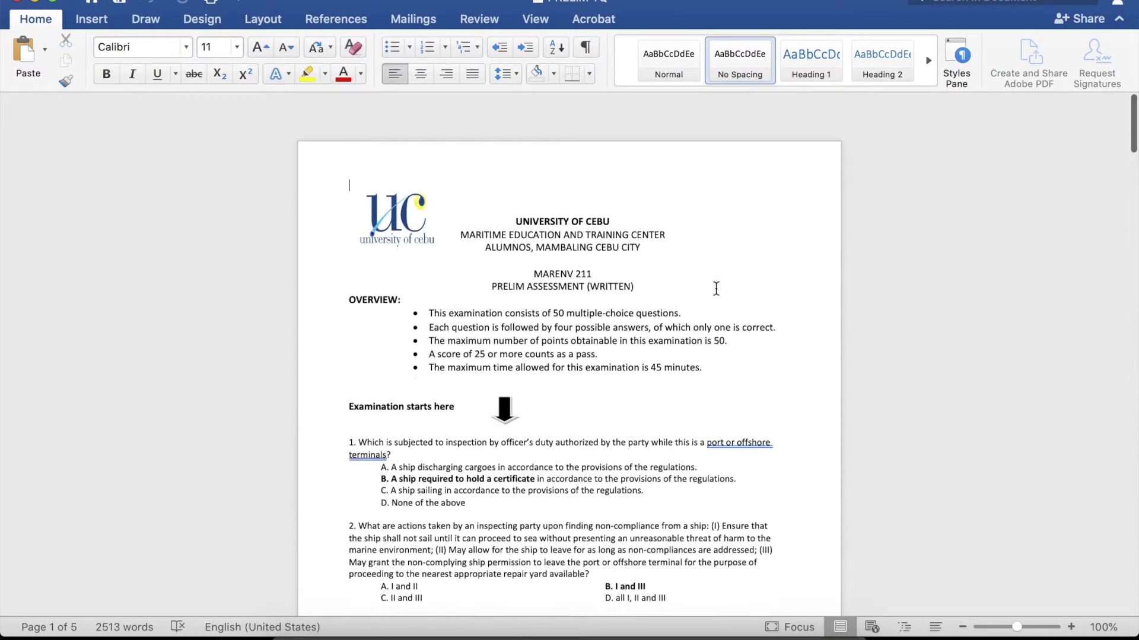
scroll(716, 288, down, 7)
scroll(415, 207, up, 7)
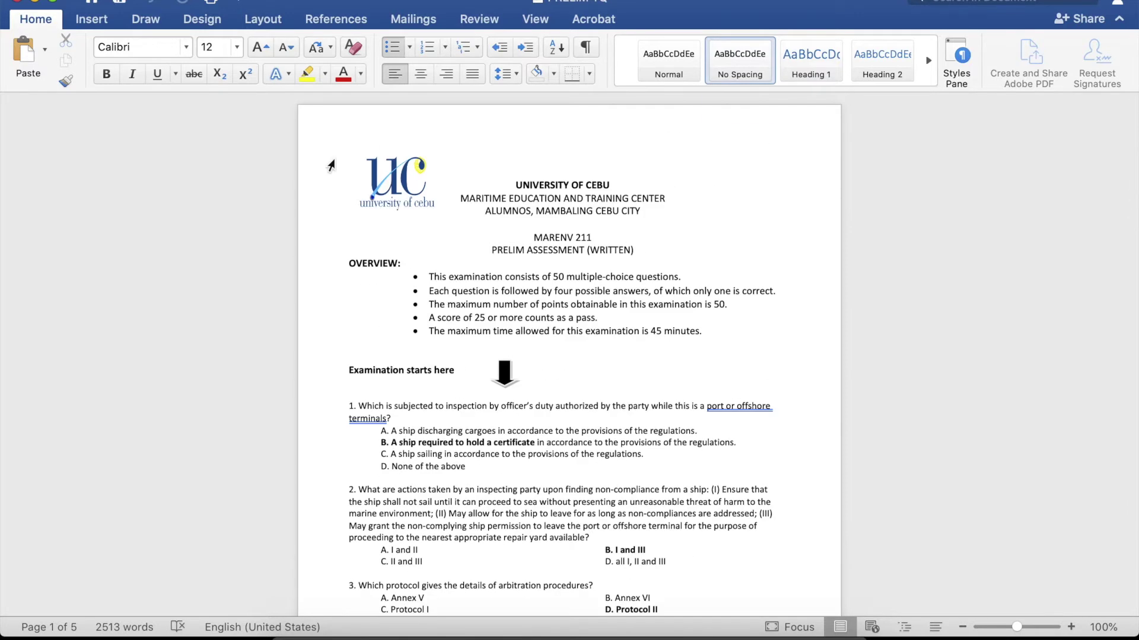
drag(331, 165, 697, 377)
key(BackSpace)
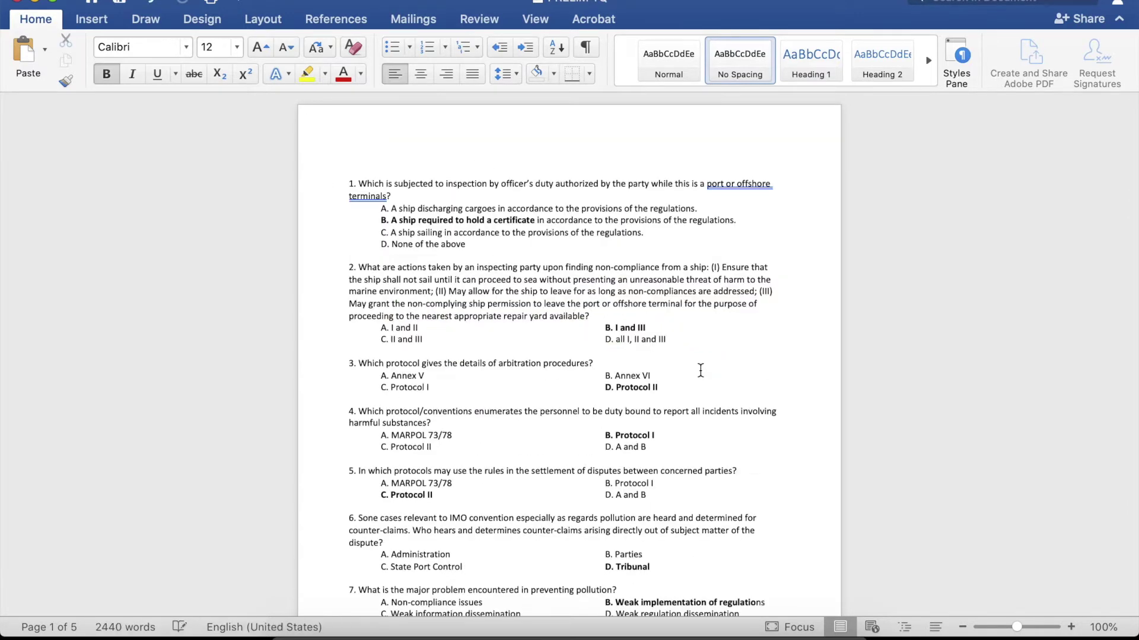
key(Down)
key(BackSpace)
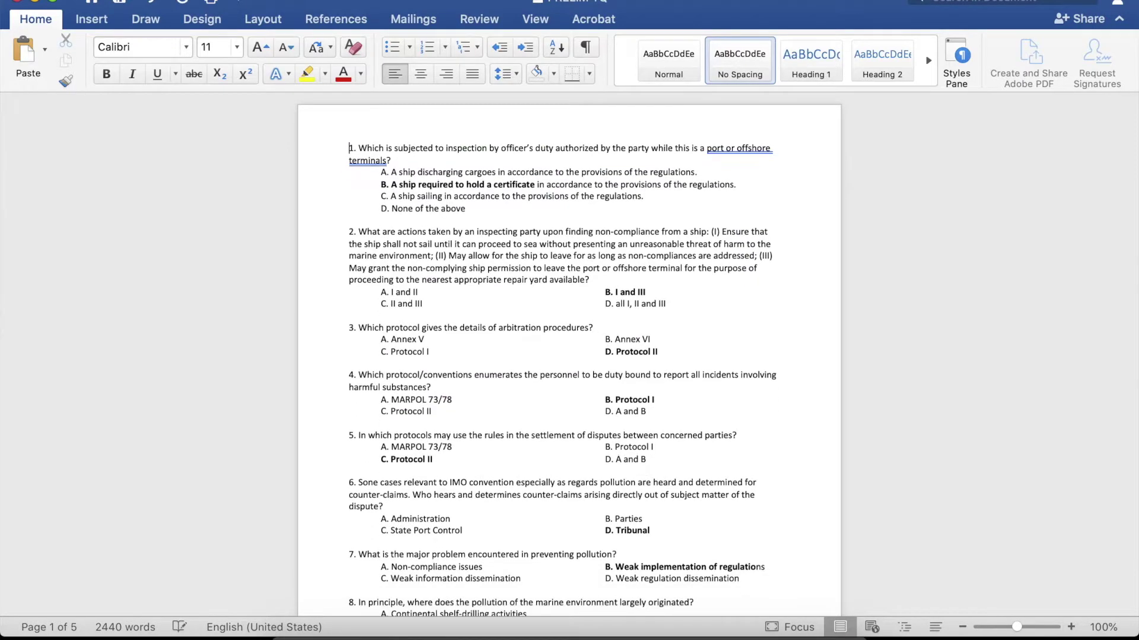
Delete the closing 'Prepared by' lines at the end of the questionnaire.
scroll(626, 333, down, 20)
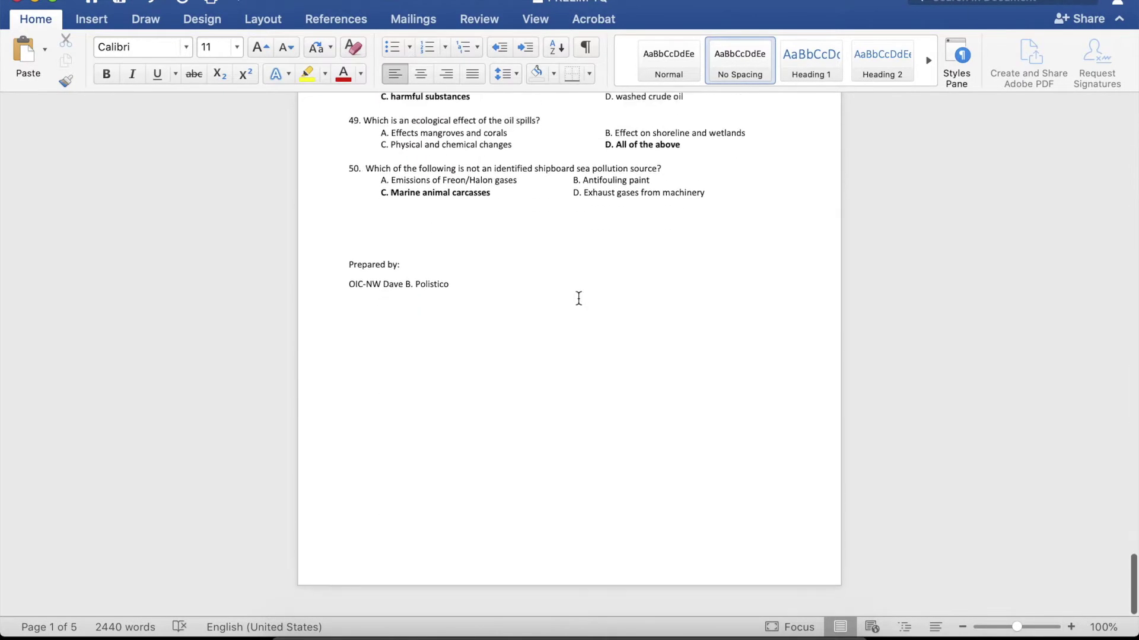
scroll(445, 291, up, 3)
drag(381, 351, 529, 427)
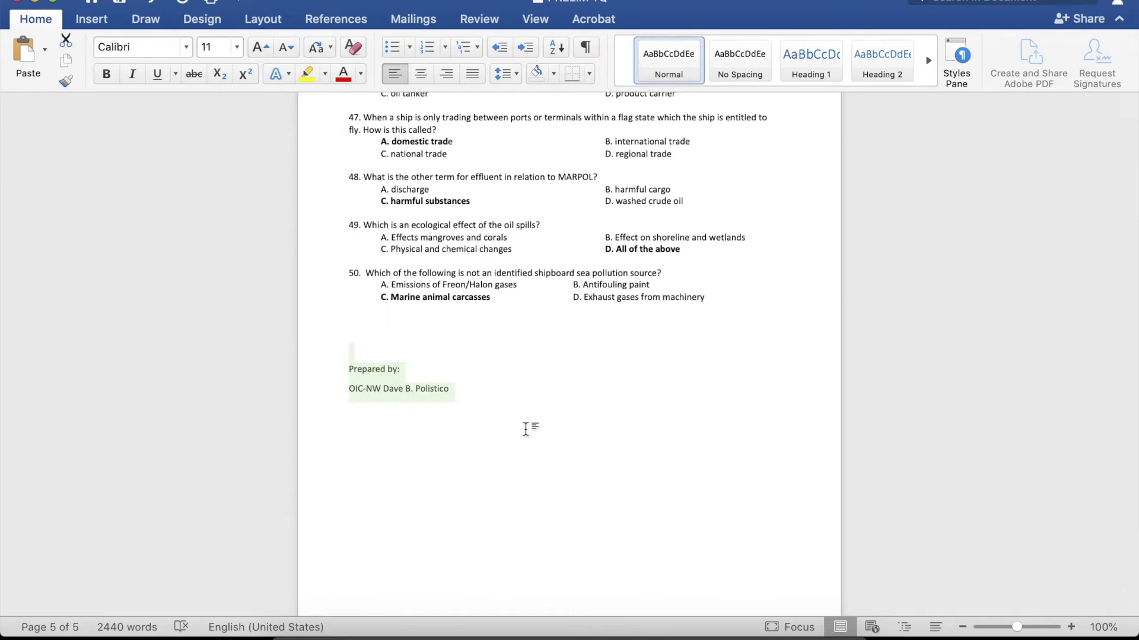
key(BackSpace)
key(BackSpace)
key(BackSpace)
key(BackSpace)
key(ctrl+Home)
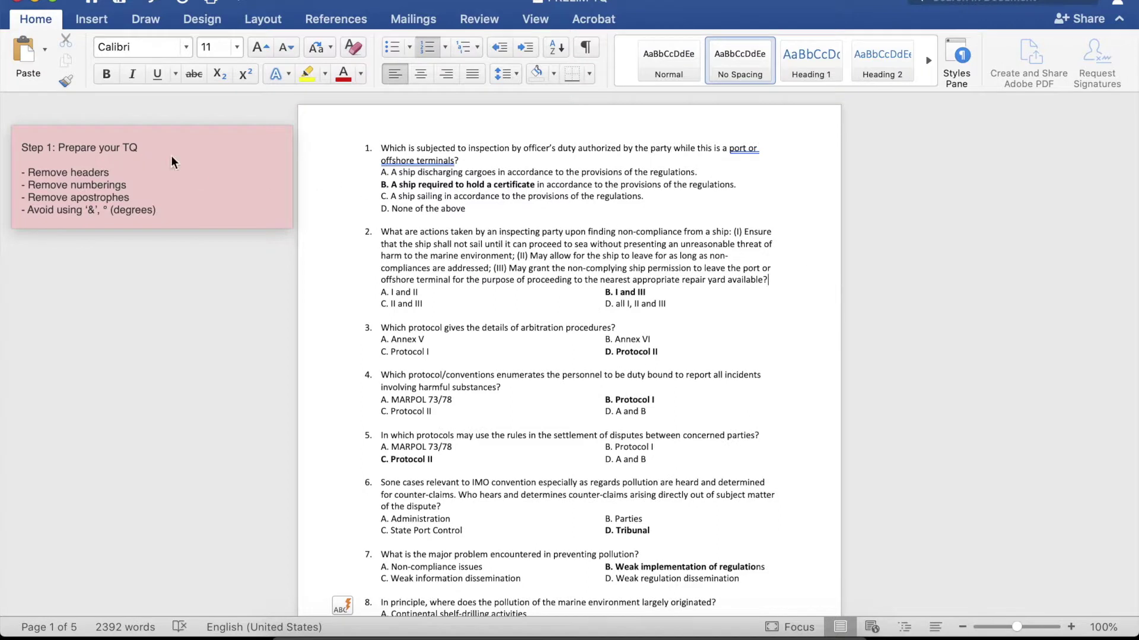
Append '- done' to the header-removal step in the checklist note.
click(115, 172)
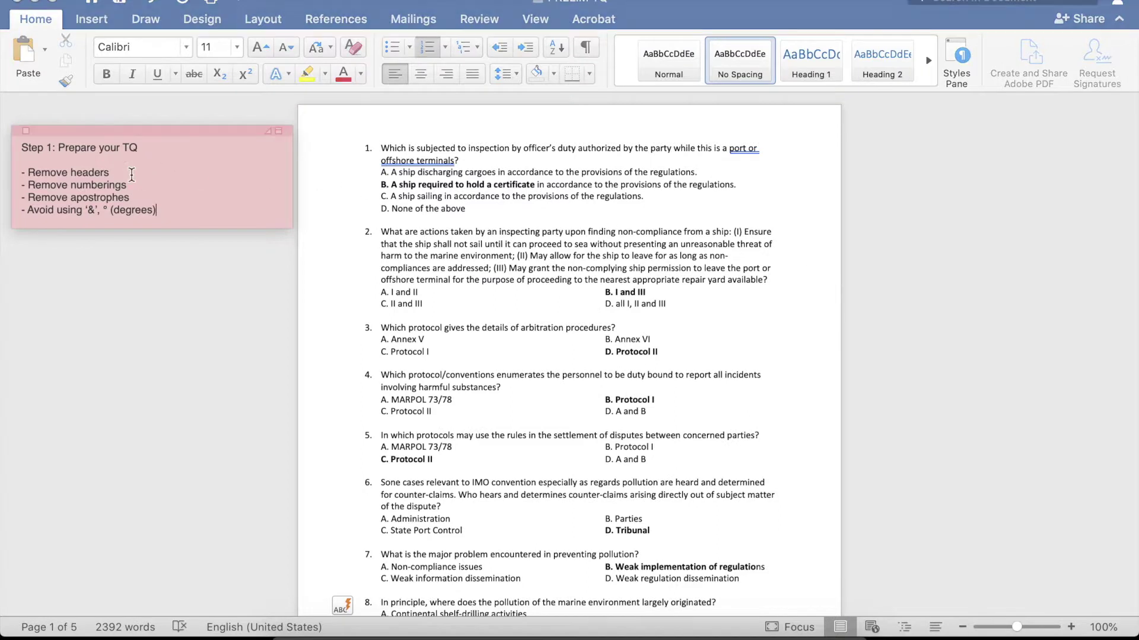
text(- done)
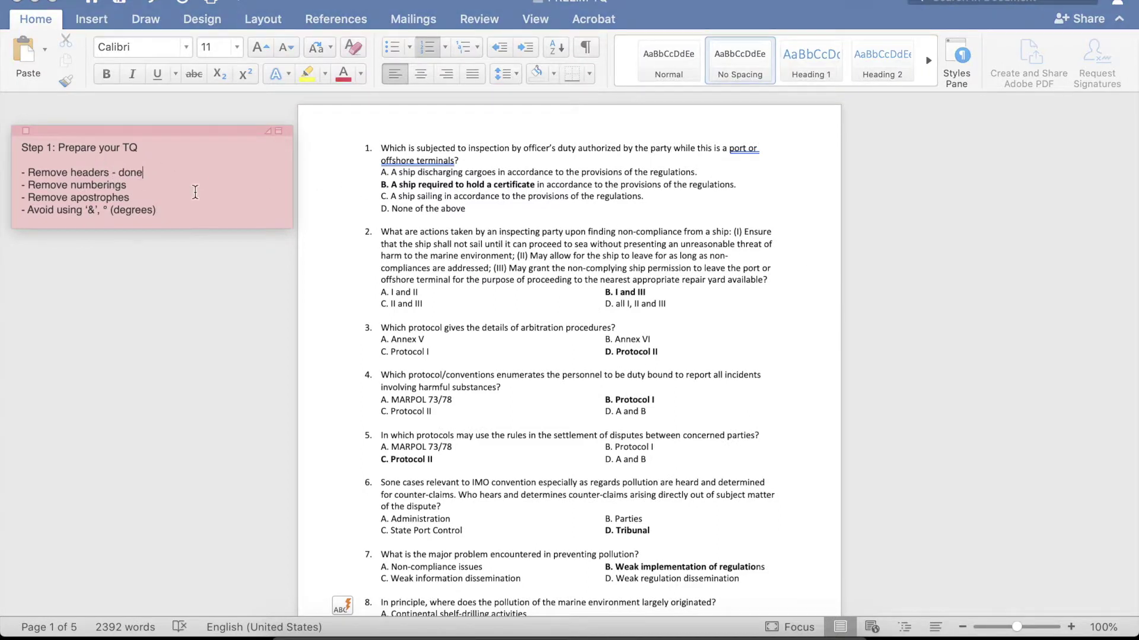
click(329, 233)
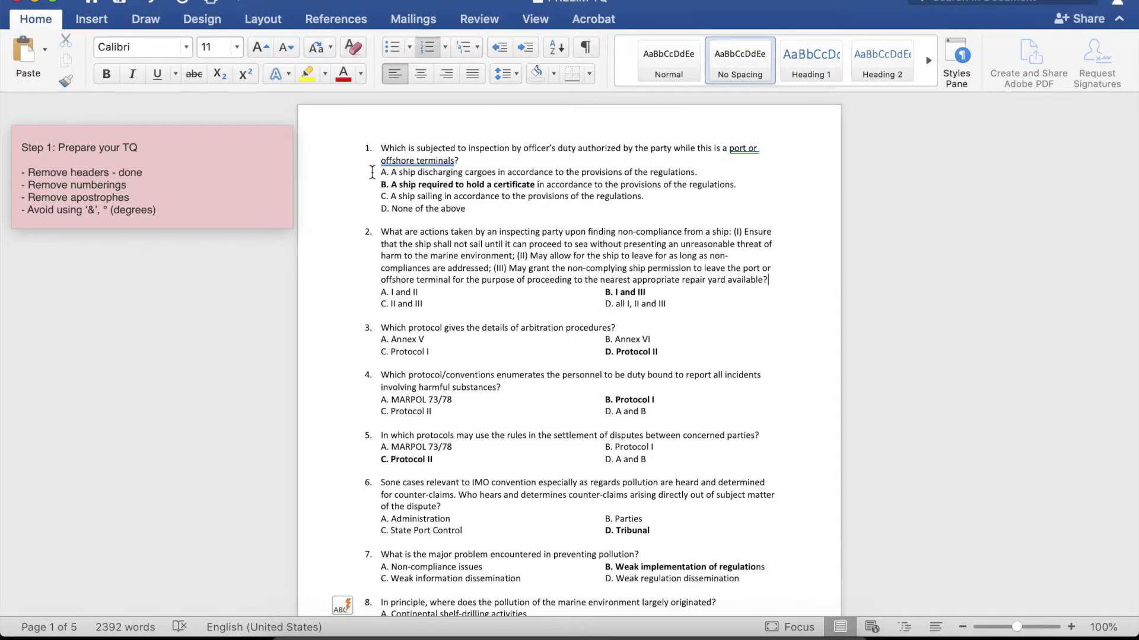
Turn off automatic numbering on every question so each starts at the left margin.
click(367, 148)
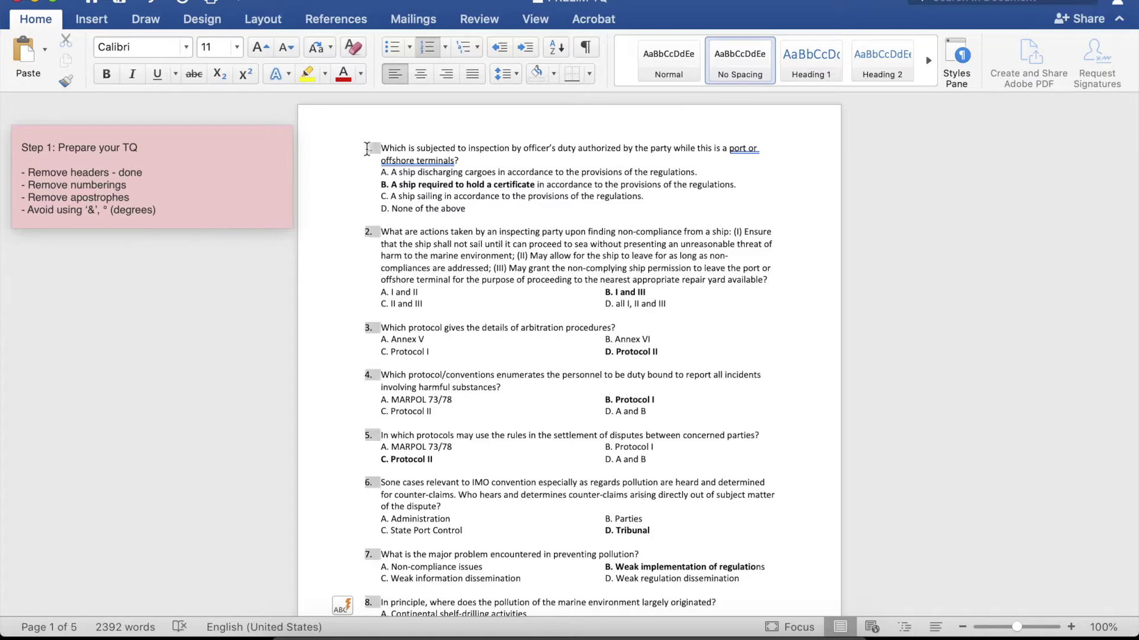
click(427, 48)
click(369, 235)
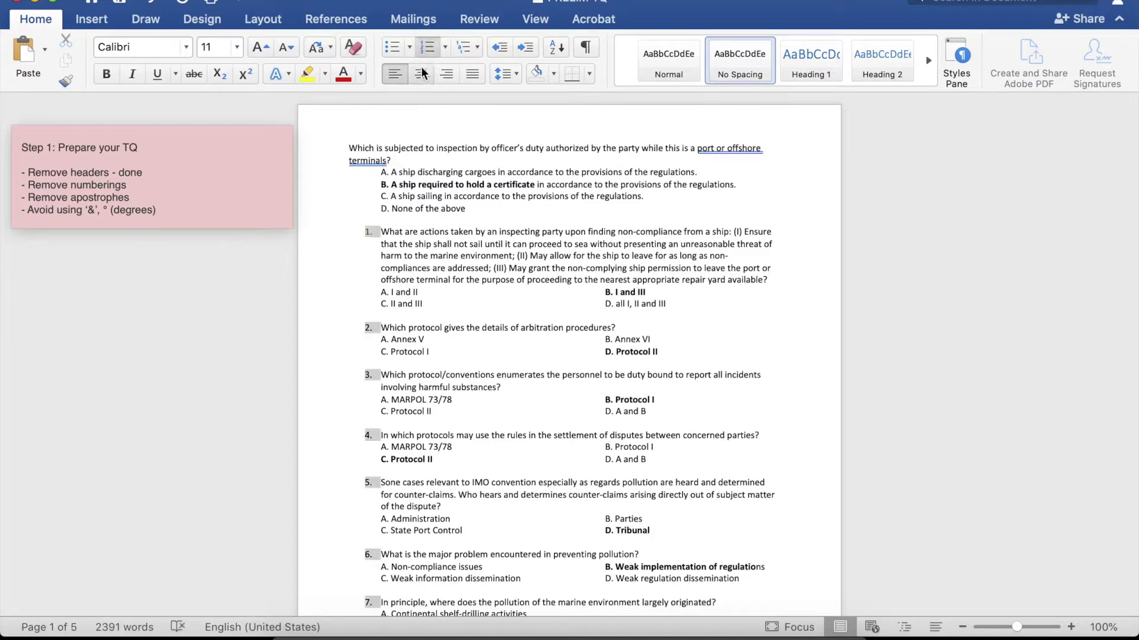
click(427, 47)
click(368, 328)
click(426, 48)
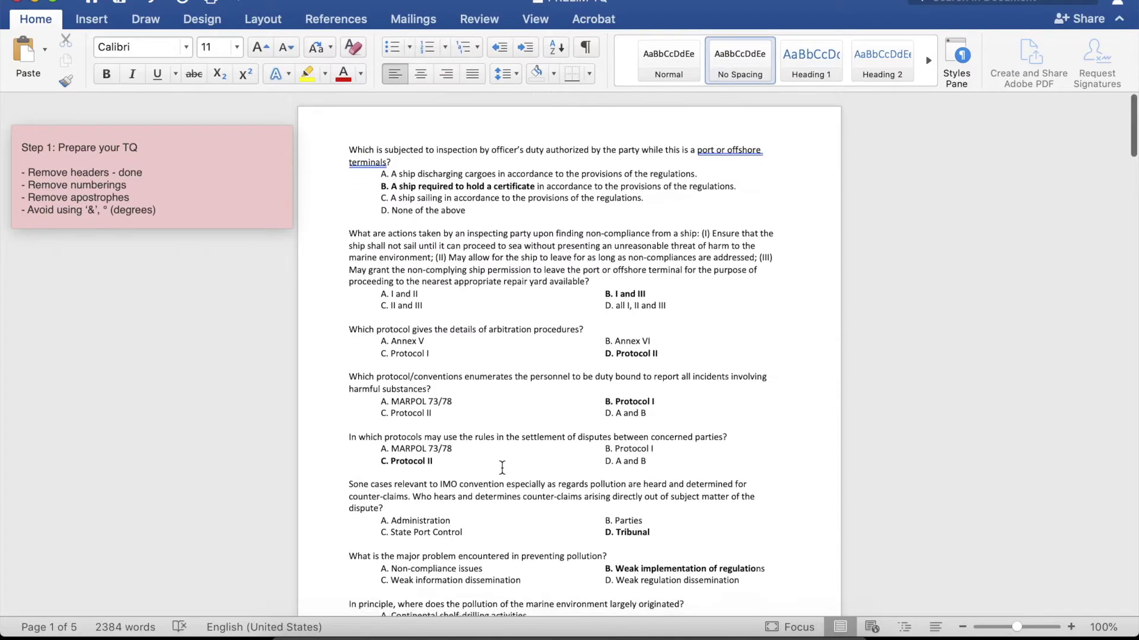
scroll(502, 468, down, 2)
scroll(502, 468, down, 15)
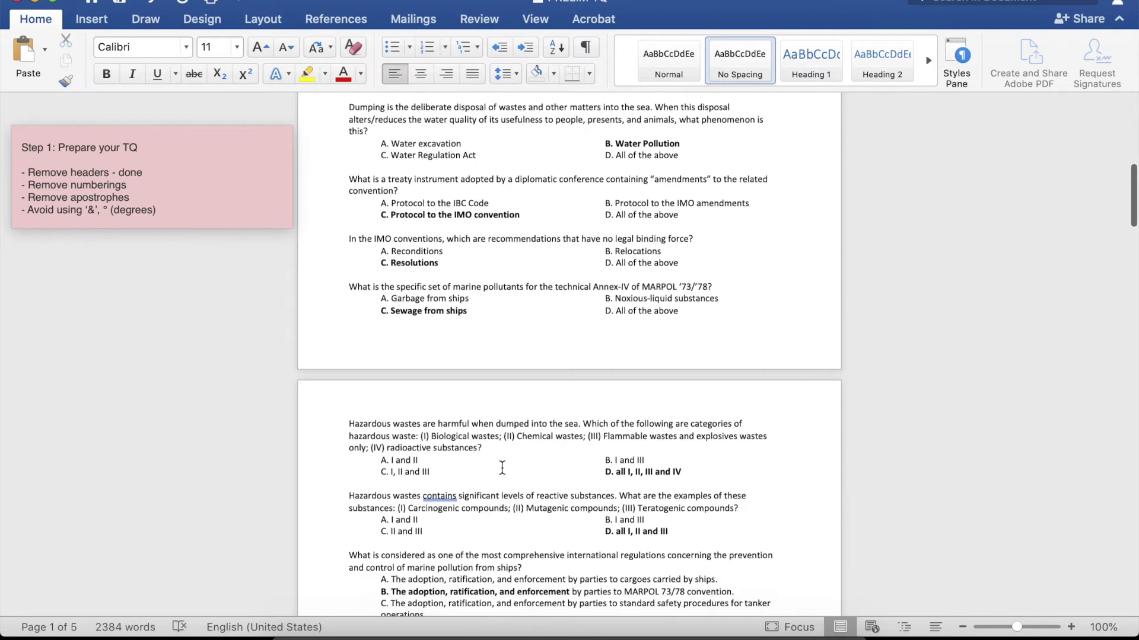
scroll(502, 467, up, 20)
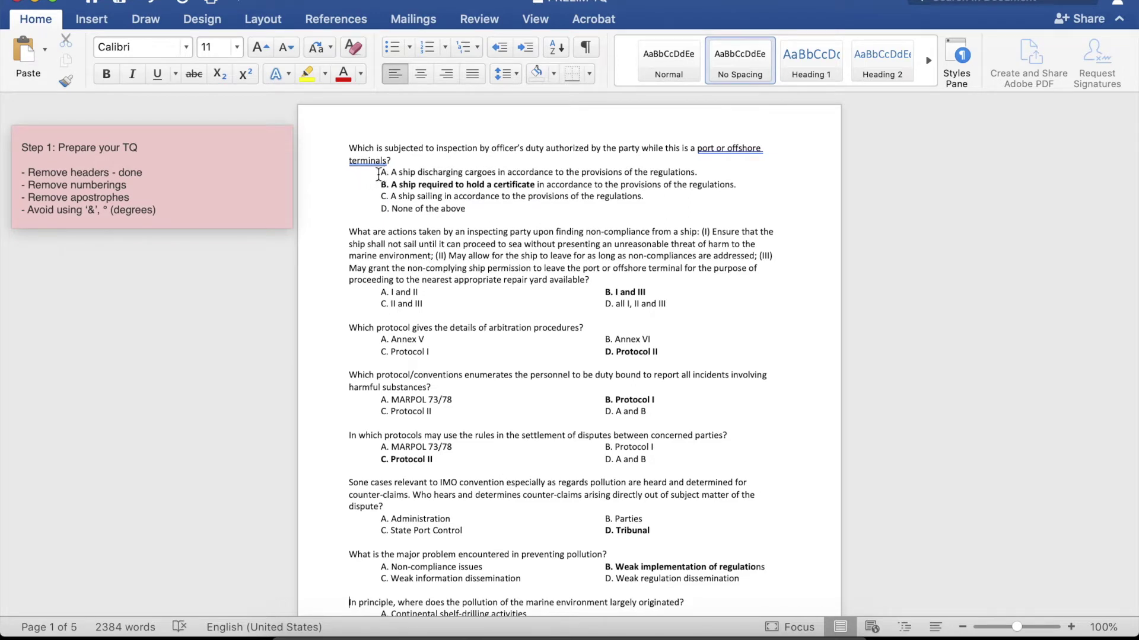
Remove the indents before the first question's answer choices A and B.
drag(382, 174, 349, 173)
key(Delete)
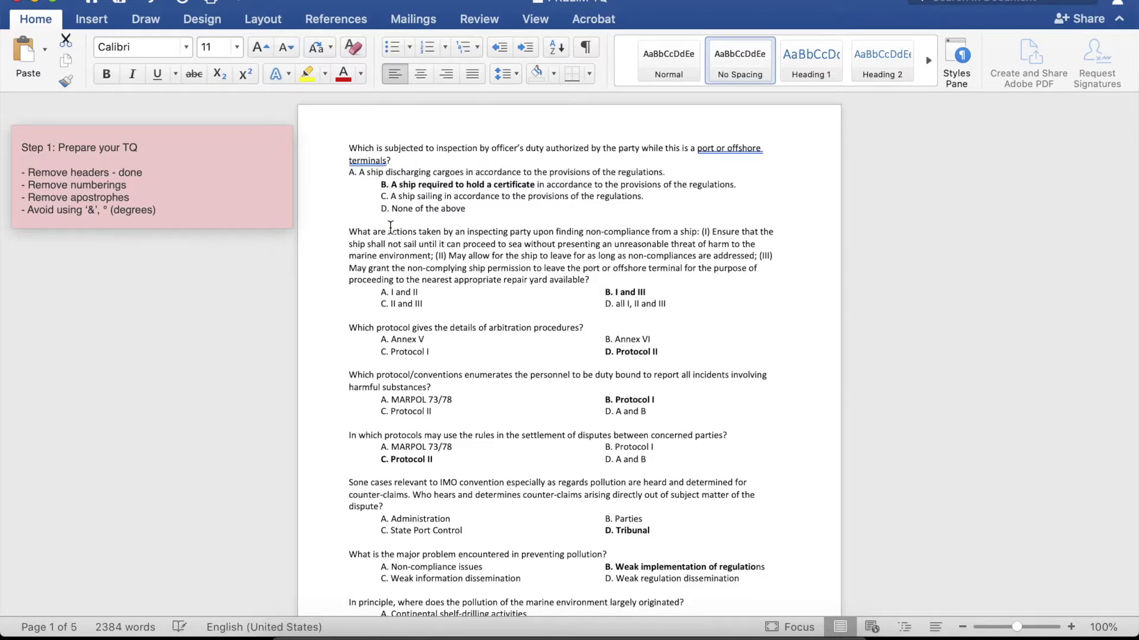
drag(380, 185, 347, 210)
key(Delete)
Left-align the I/II/III question's choices, putting B. I and III and D. all I, II and III on separate lines.
key(Delete)
key(Delete)
drag(381, 292, 348, 299)
key(Delete)
click(573, 292)
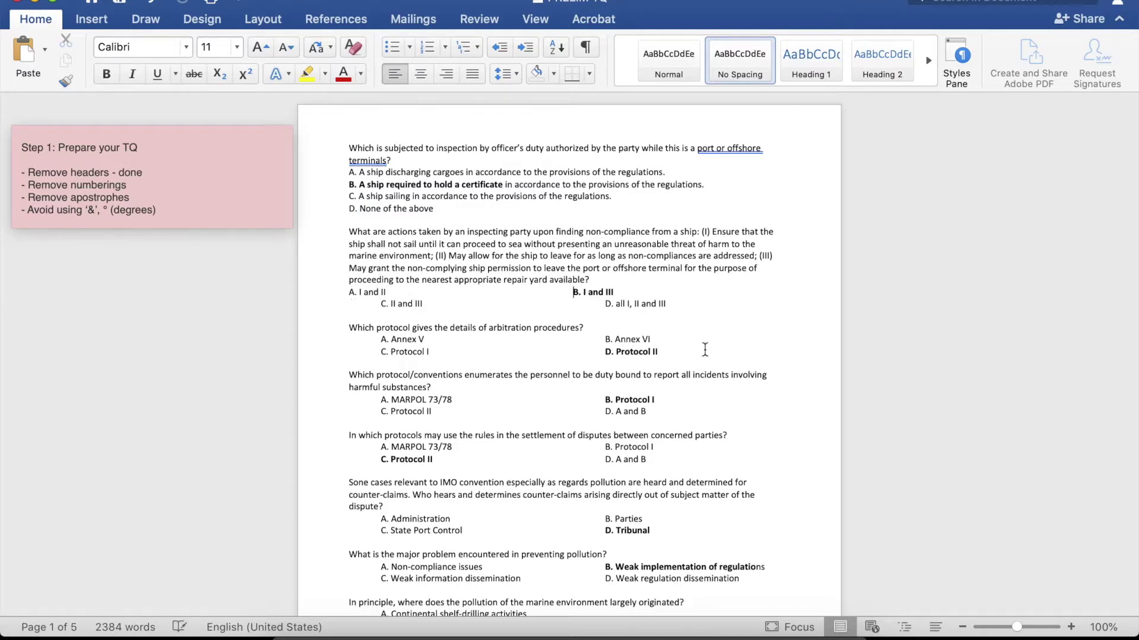
key(Return)
click(354, 317)
key(shift+Right)
key(Delete)
click(544, 318)
click(571, 317)
key(Return)
Left-align the Annex V question's choices, giving B. Annex VI and D. Protocol II their own lines.
scroll(469, 333, down, 3)
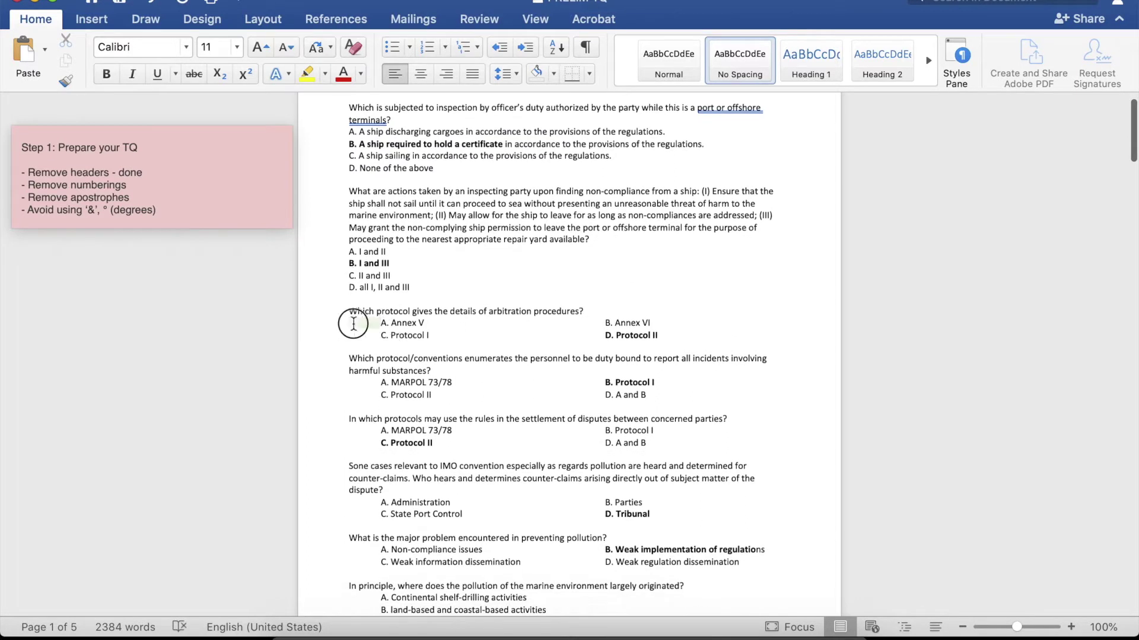
drag(377, 332, 347, 329)
key(Delete)
click(572, 323)
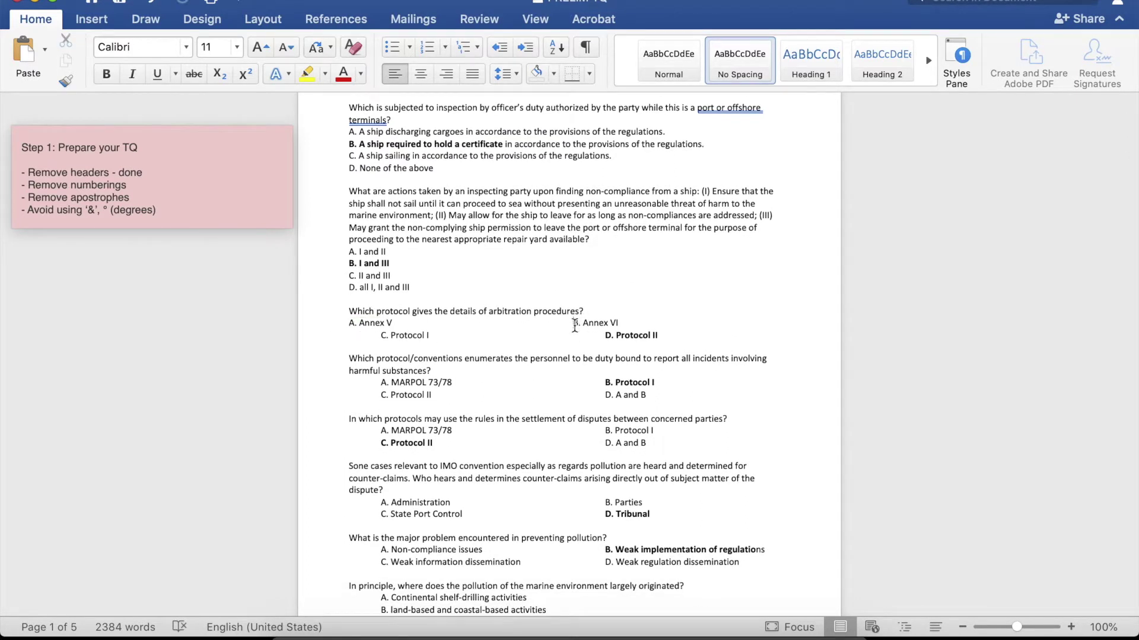
key(Return)
click(382, 347)
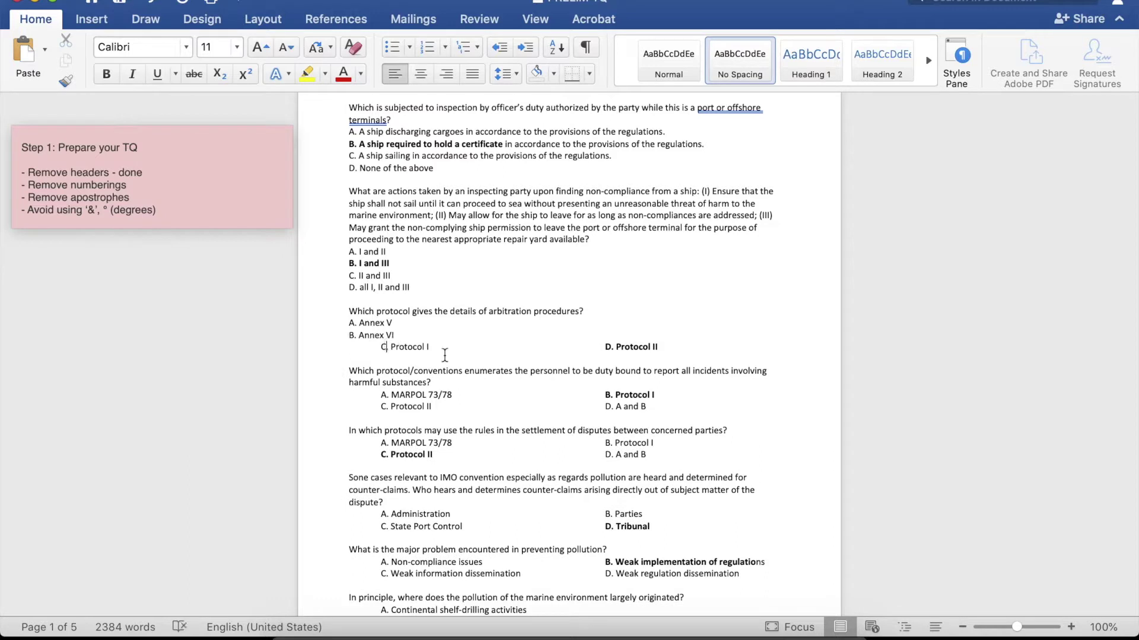
key(BackSpace)
click(573, 346)
key(Return)
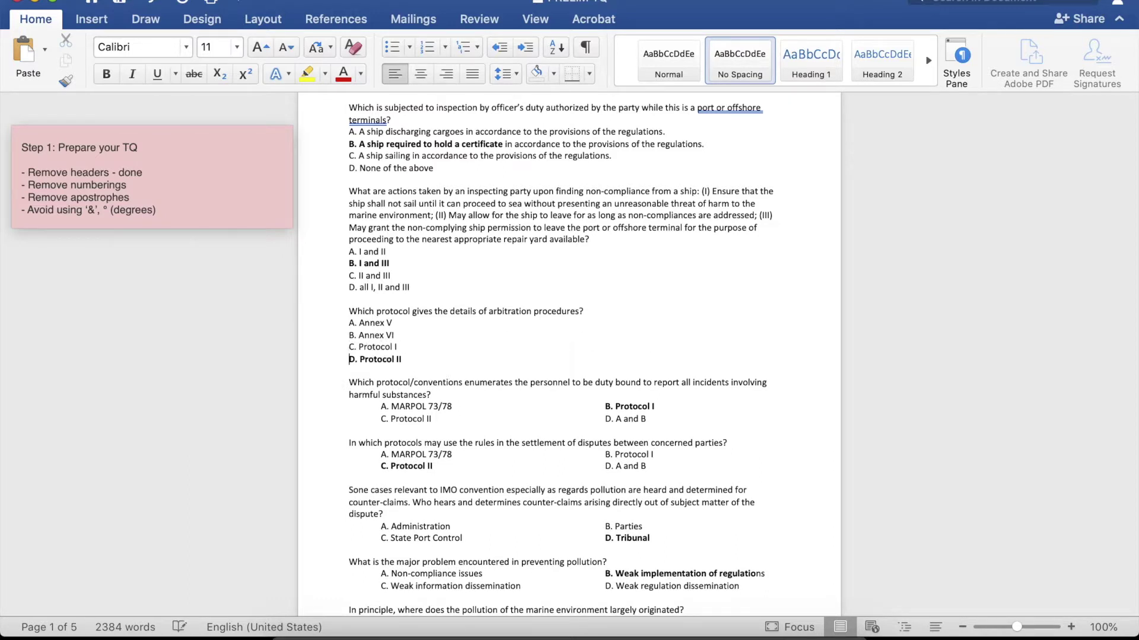
Left-align A. MARPOL 73/78 and move D. Exhaust gases from machinery onto its own line.
scroll(484, 401, down, 3)
drag(380, 320, 337, 328)
key(BackSpace)
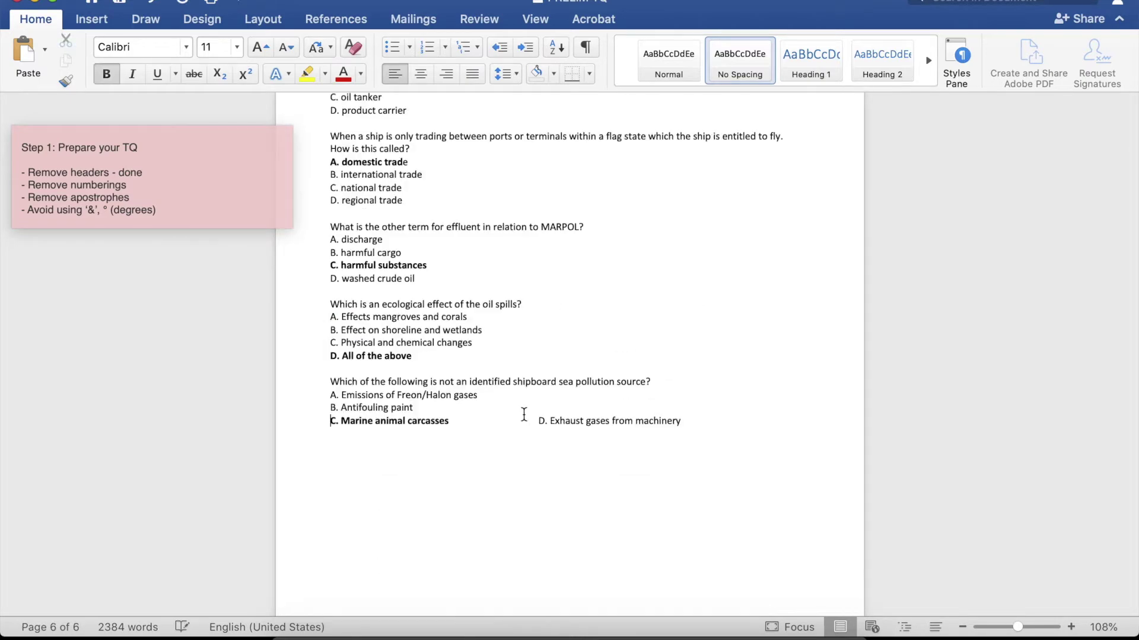
click(537, 421)
key(Return)
scroll(537, 420, up, 15)
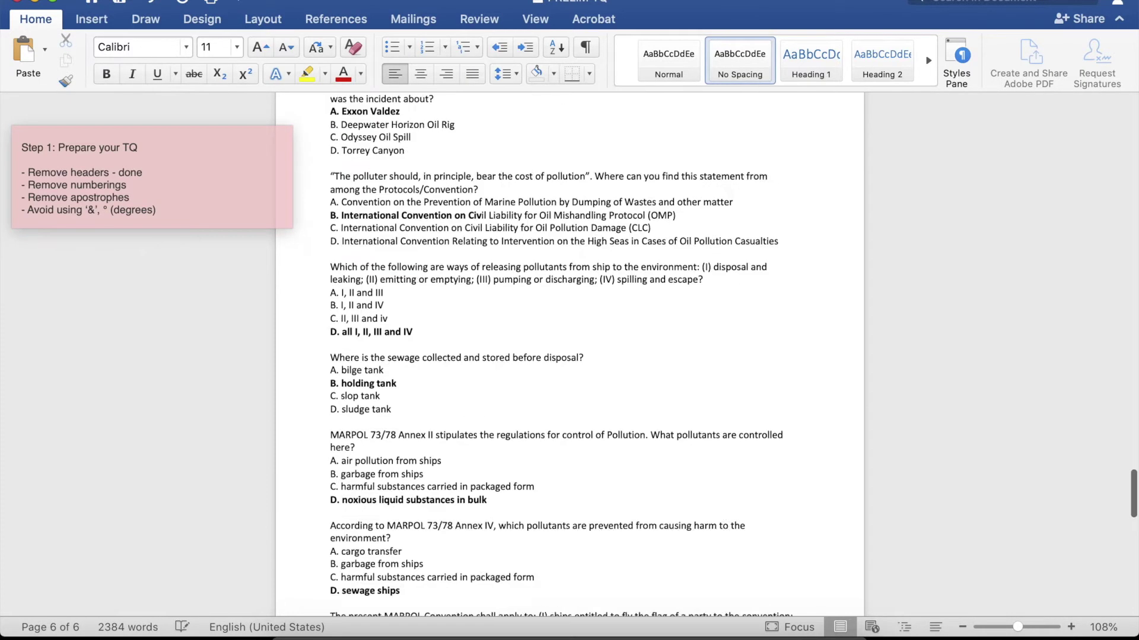
scroll(570, 354, up, 15)
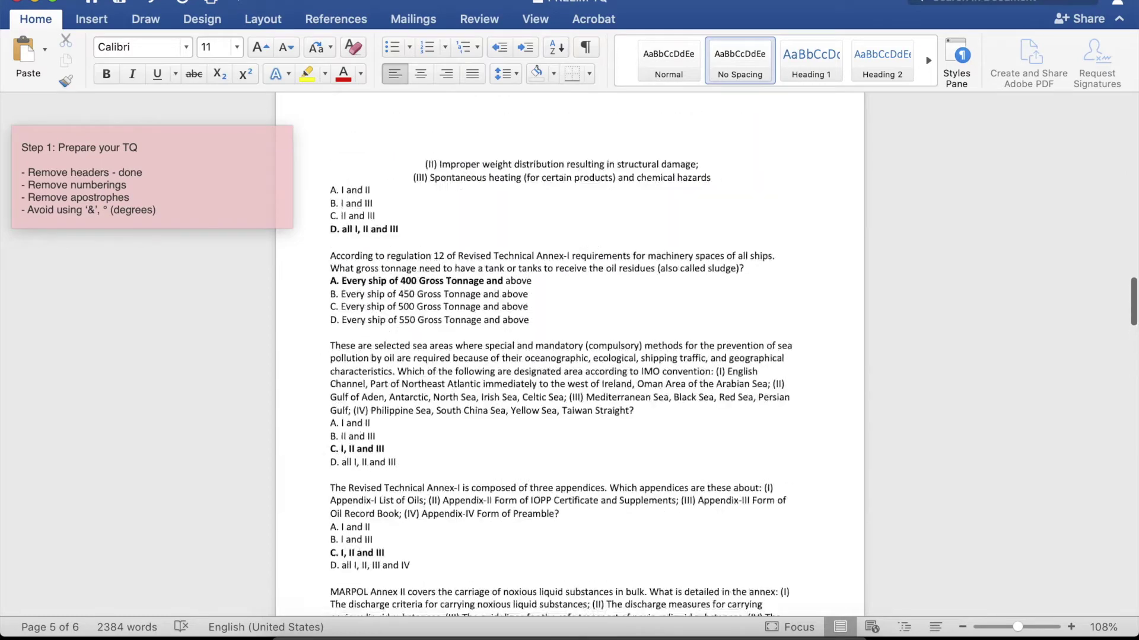
scroll(569, 356, down, 10)
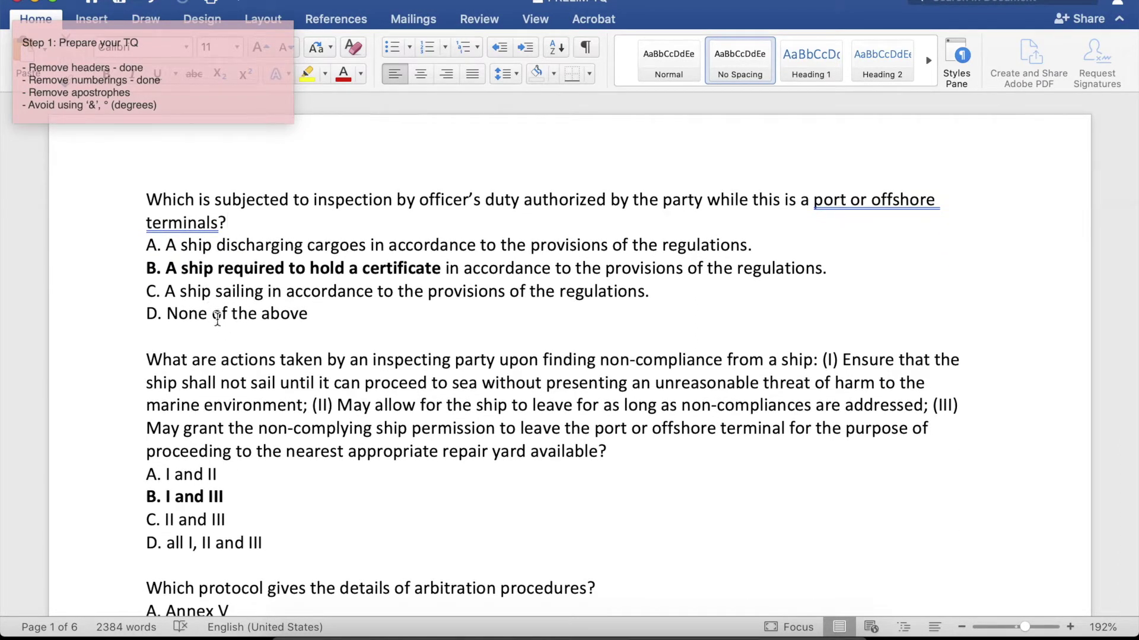
Add an 'ANSWER: B' line beneath the inspection question's choices.
click(159, 335)
key(Return)
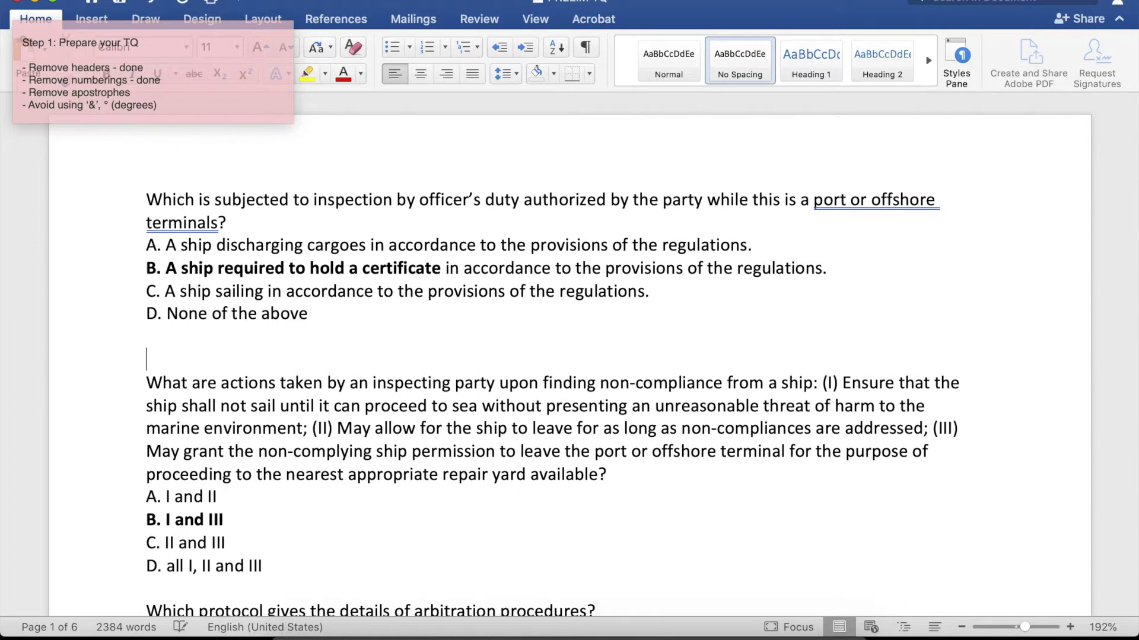
click(153, 315)
click(151, 336)
text(ANSWER:)
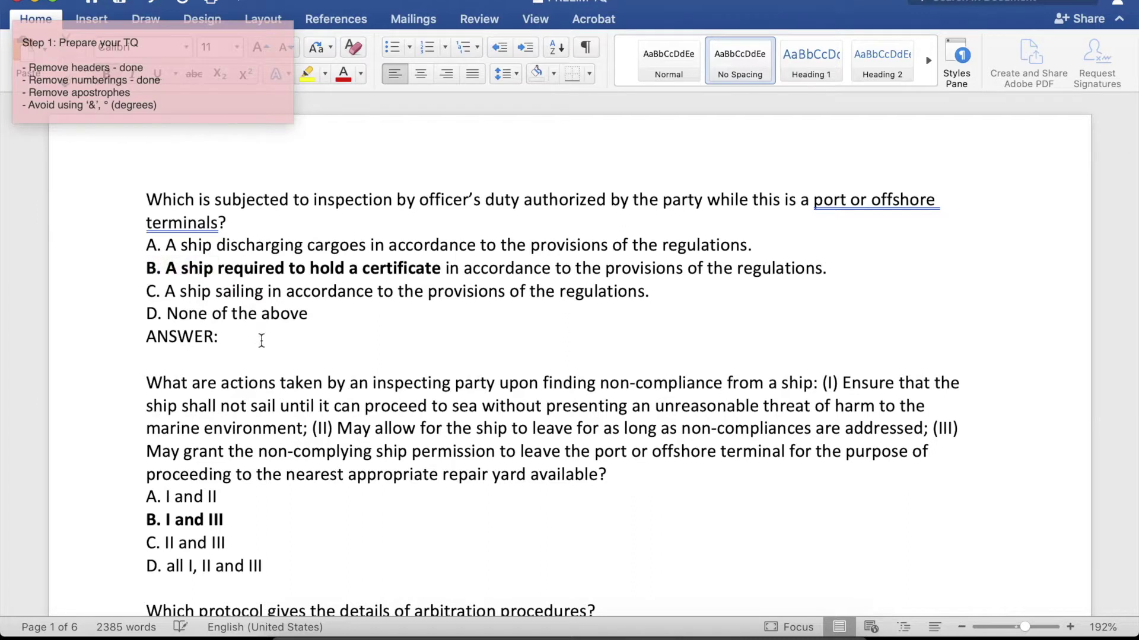
text(B)
Add 'ANSWER: B' beneath the inspecting-party question's option D.
scroll(317, 423, down, 3)
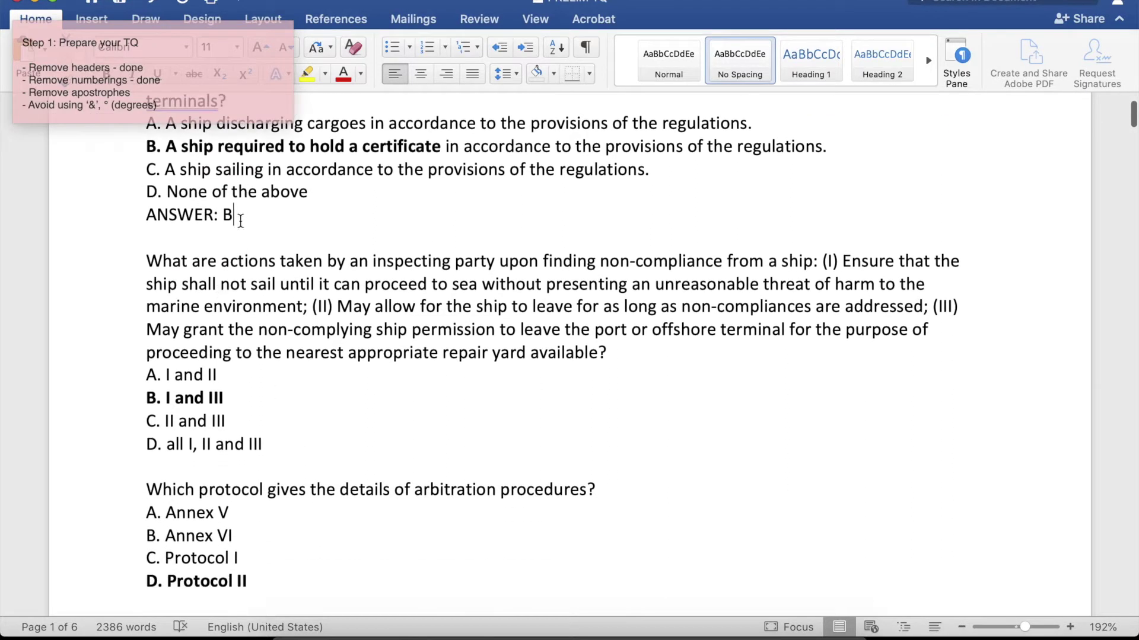
click(285, 439)
key(Return)
text(ANSW)
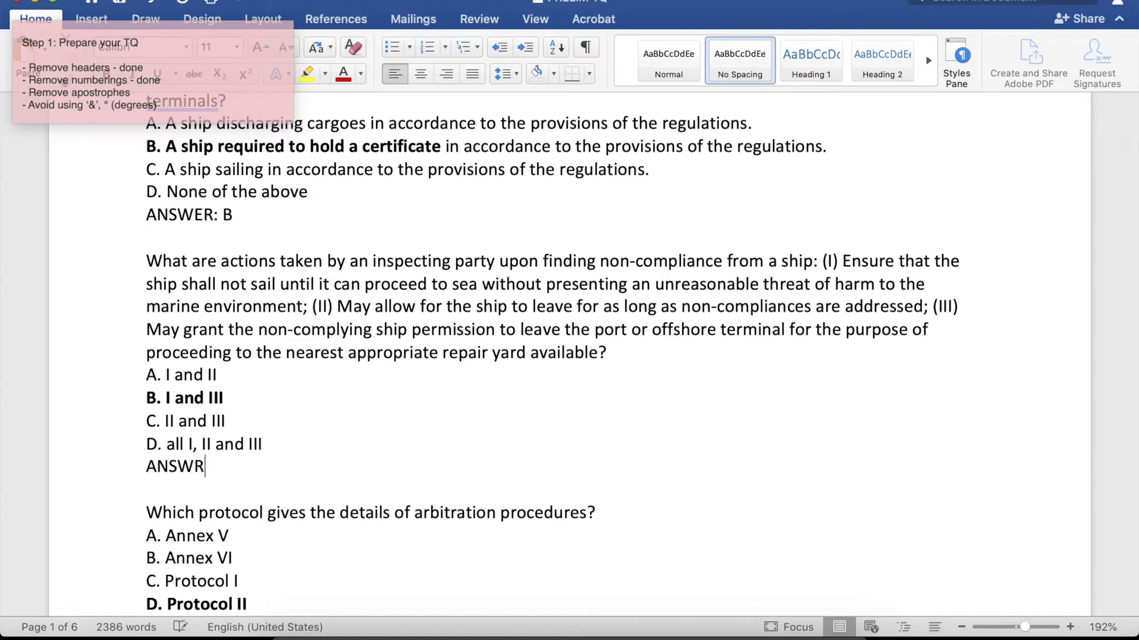
text(ER: B)
Add 'ANSWER: D' beneath the arbitration question's D. Protocol II option.
scroll(287, 455, down, 3)
click(291, 460)
key(Return)
text(AN)
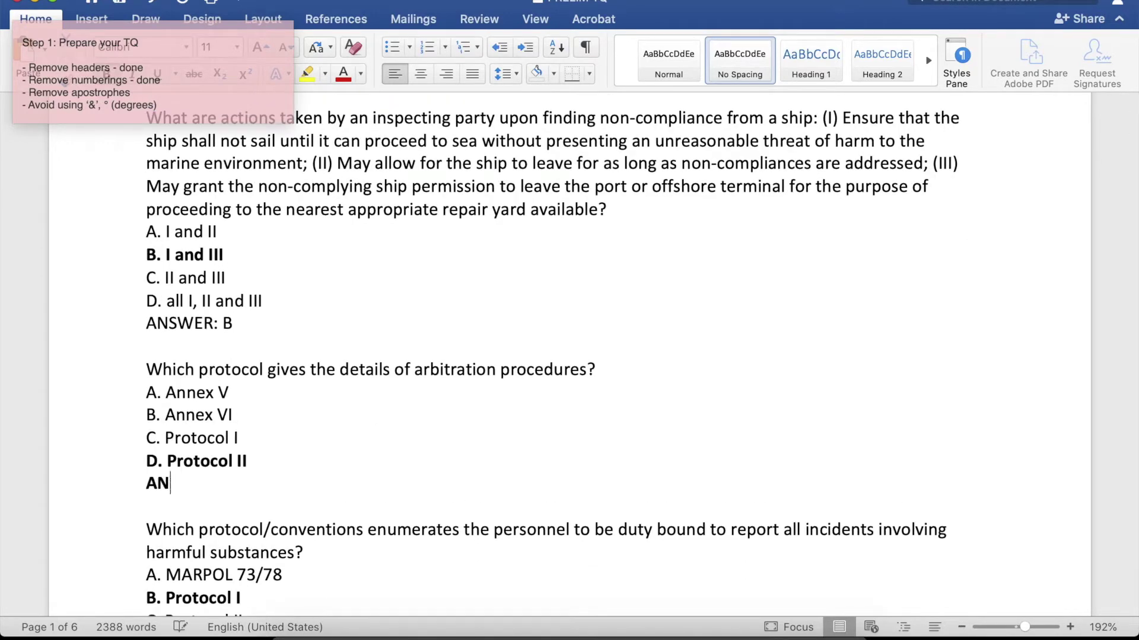
text(SWER: D)
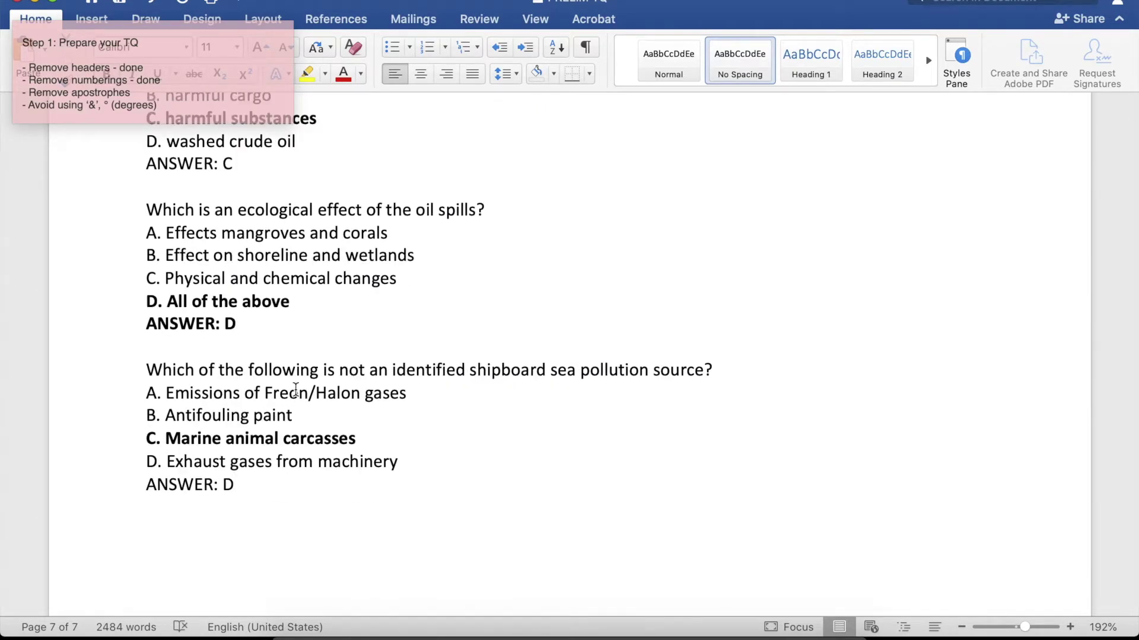
scroll(351, 336, up, 15)
scroll(351, 335, up, 20)
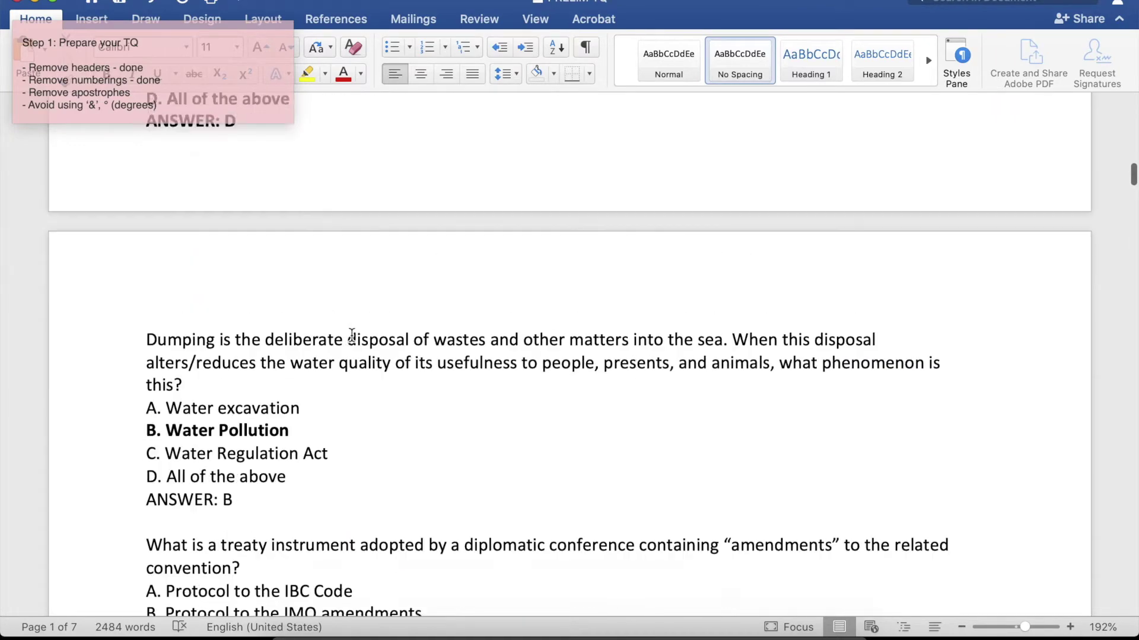
scroll(352, 336, down, 10)
click(305, 298)
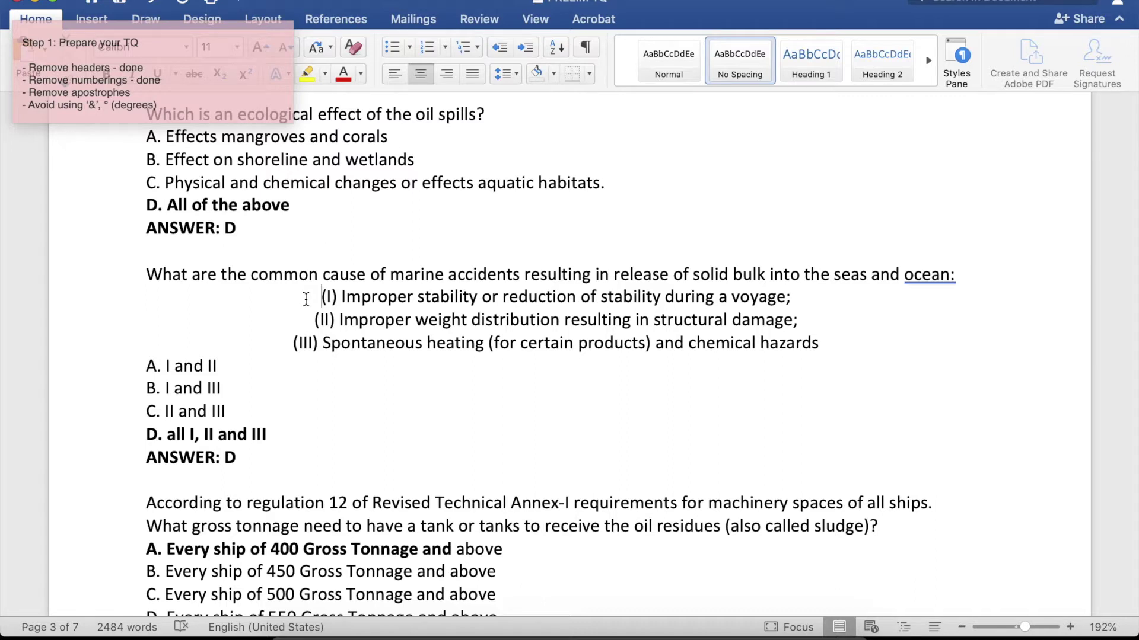
Left-align the (I) line and join the (I), (II), (III) statements onto the marine-accidents question.
key(super+l)
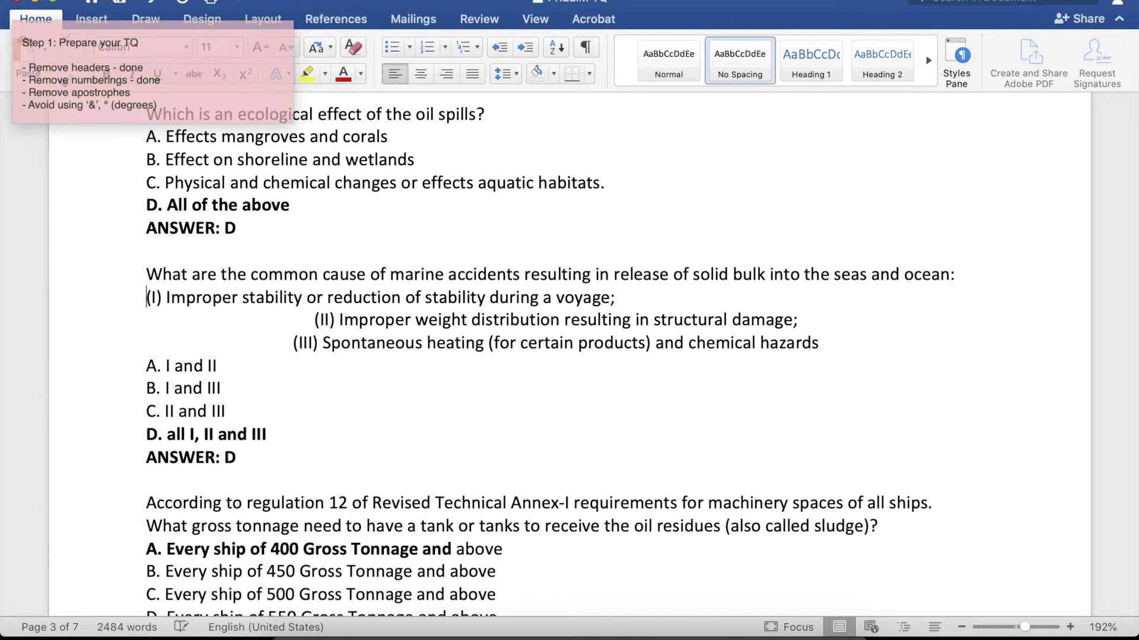
key(BackSpace)
click(315, 320)
key(BackSpace)
key(BackSpace)
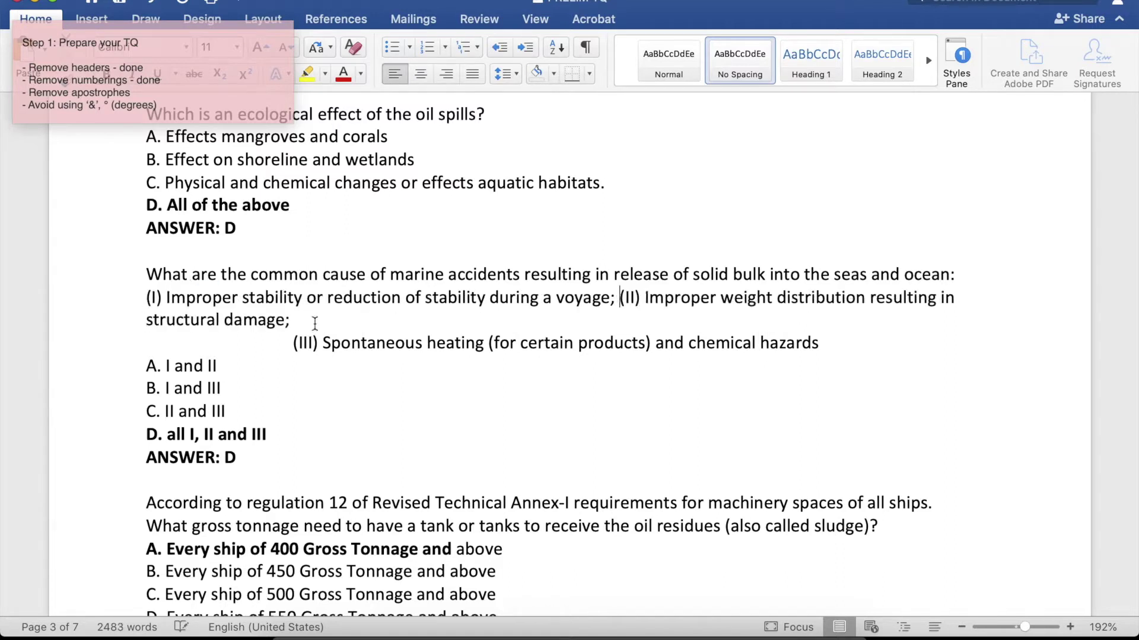
click(289, 343)
key(BackSpace)
key(BackSpace)
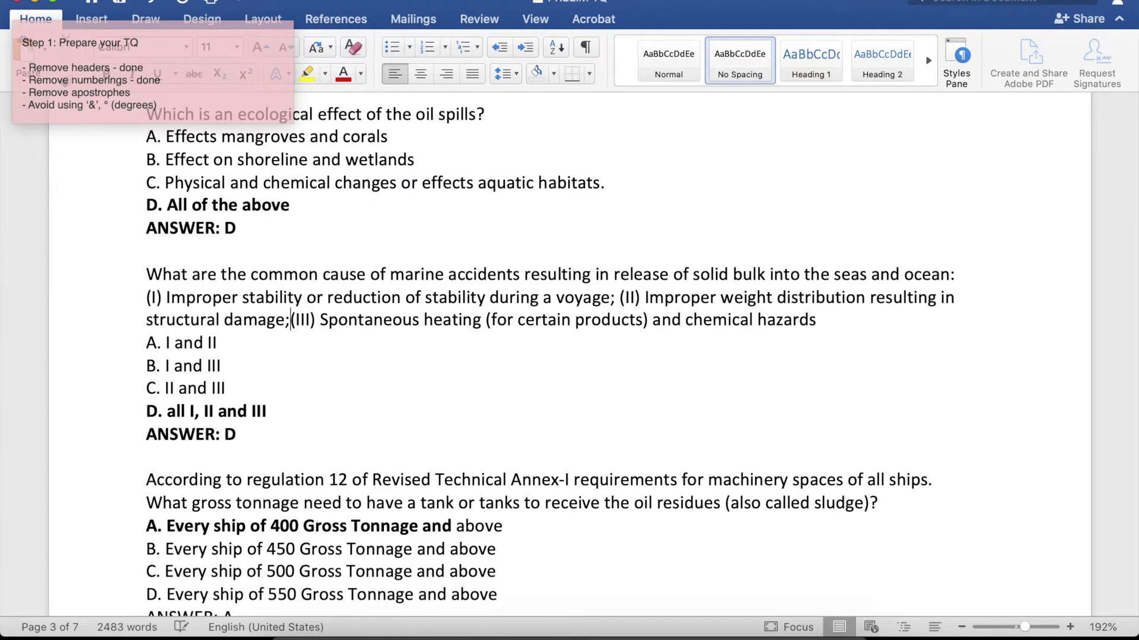
click(616, 300)
Correct 'cause' to 'causes' in the marine-accidents question.
scroll(212, 266, down, 1)
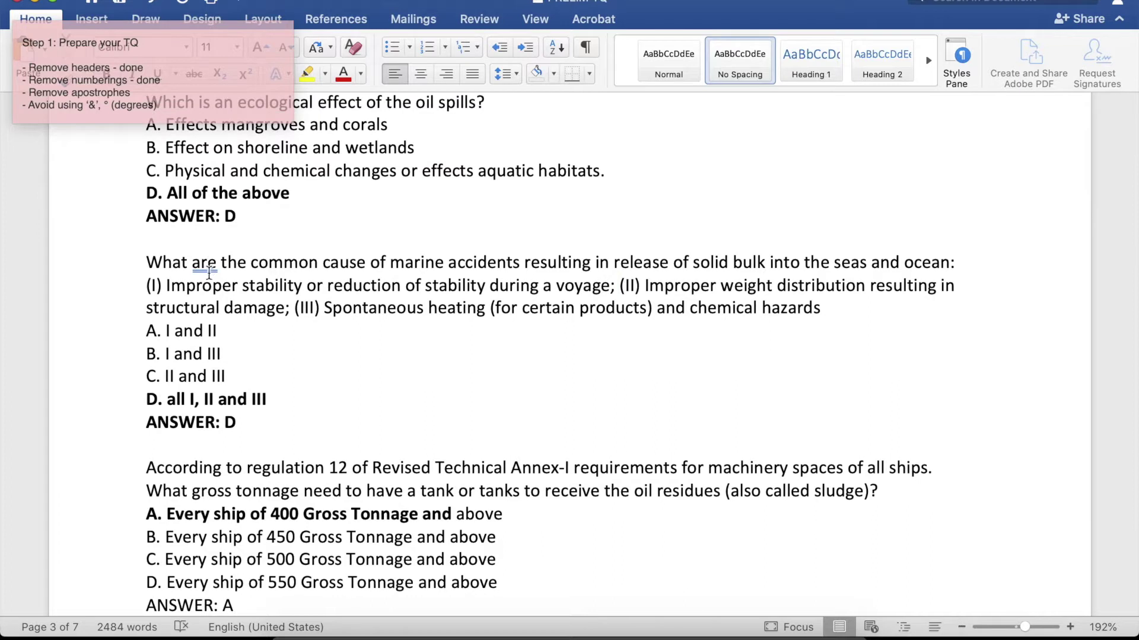
click(365, 266)
text(s)
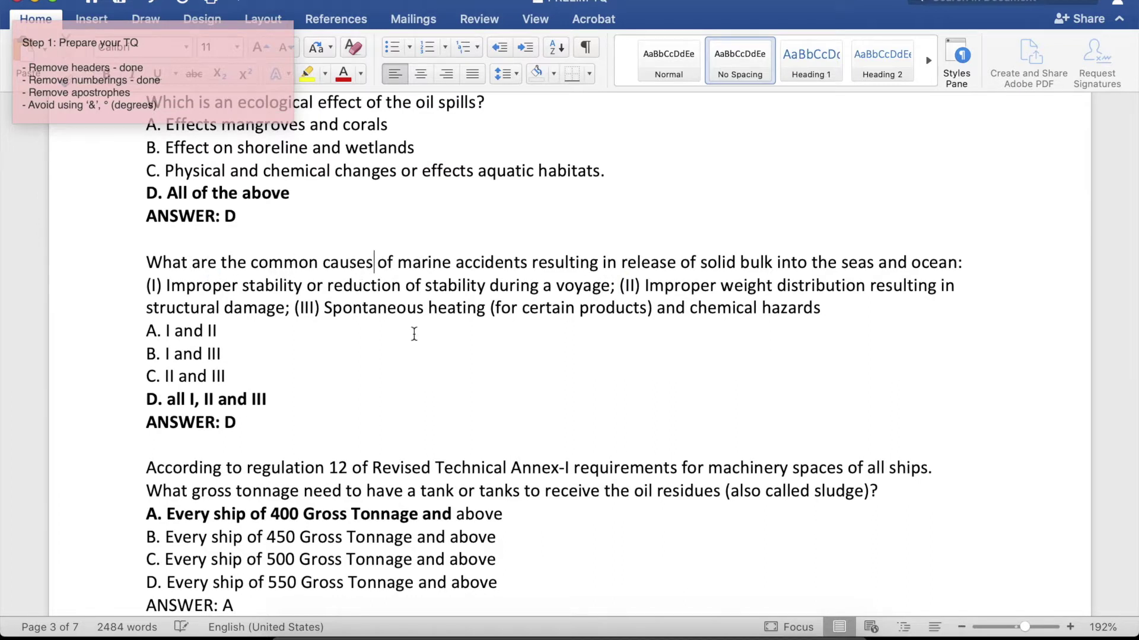
scroll(675, 307, down, 1)
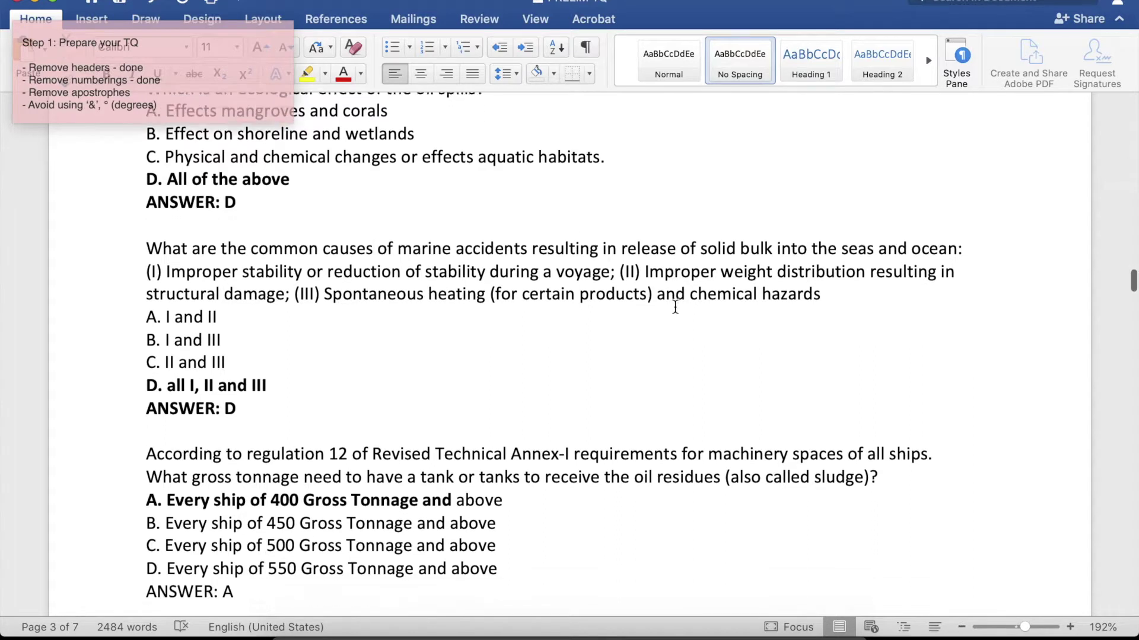
scroll(675, 307, down, 1)
click(832, 283)
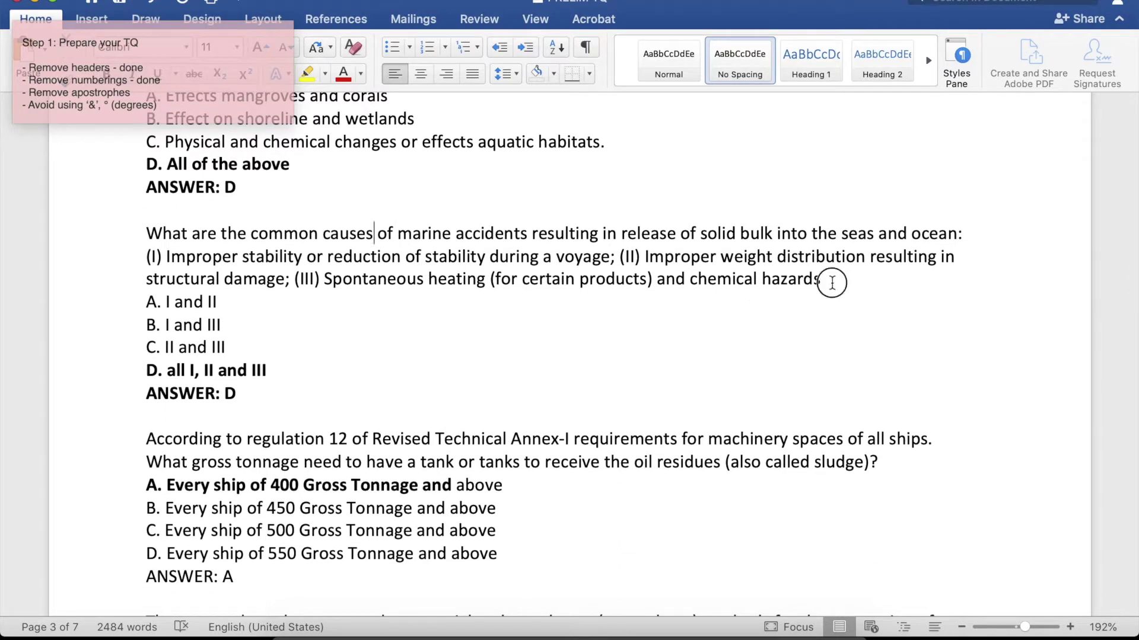
Add a question mark after 'hazards' to end the marine-accidents question.
text(?)
scroll(148, 231, up, 3)
click(294, 363)
scroll(273, 356, up, 5)
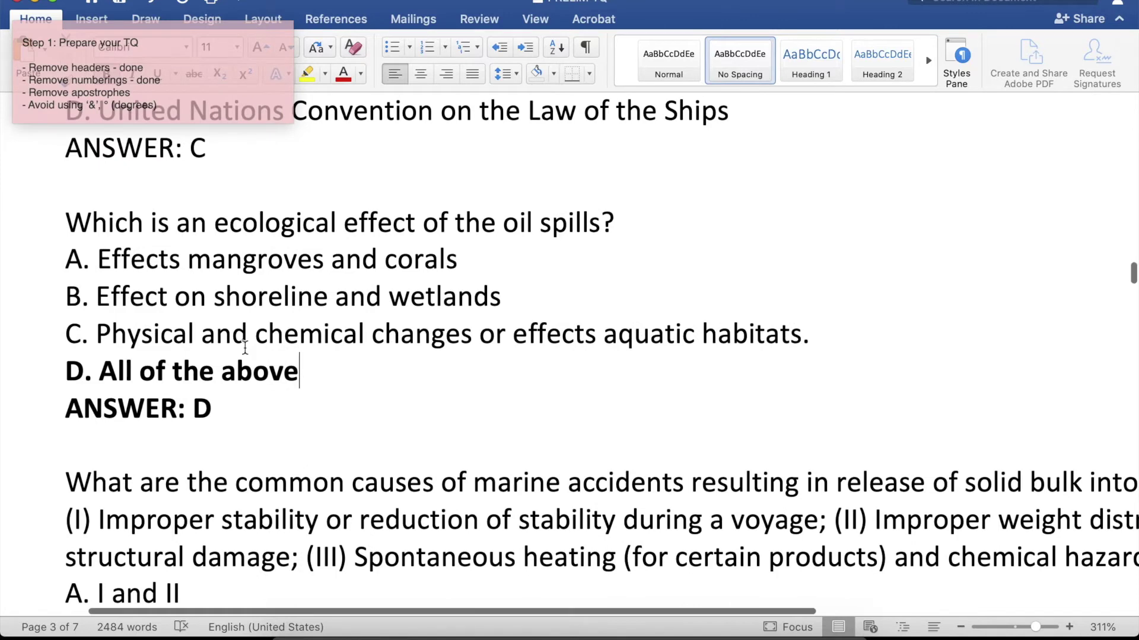
Change the oil-spill option D from 'All of the above' to 'All of the choices'.
drag(308, 412, 134, 413)
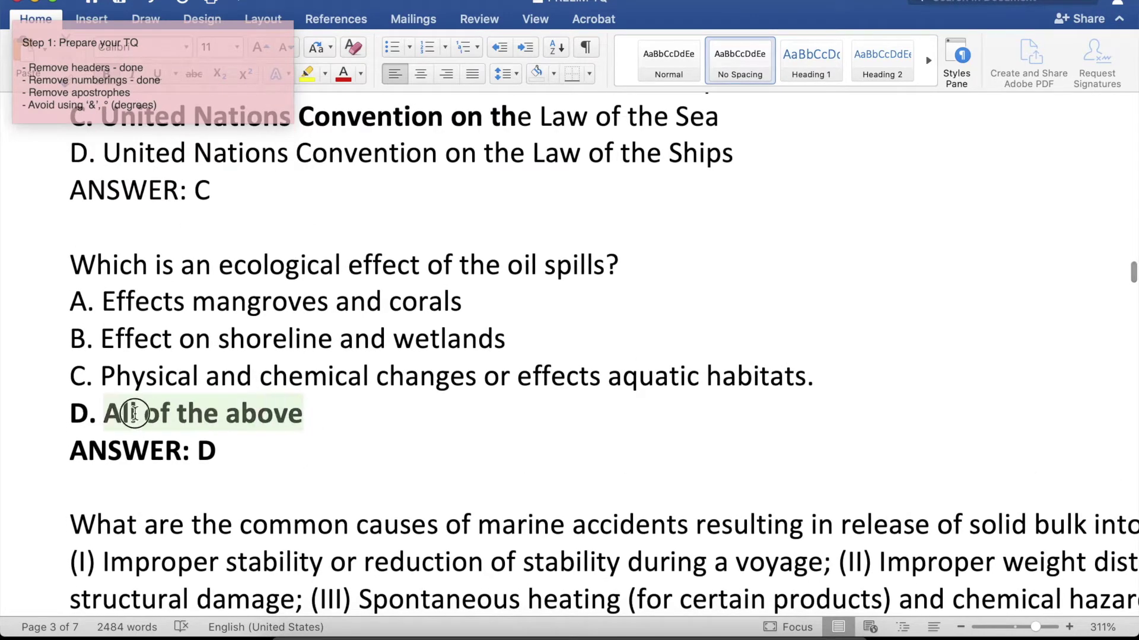
click(347, 419)
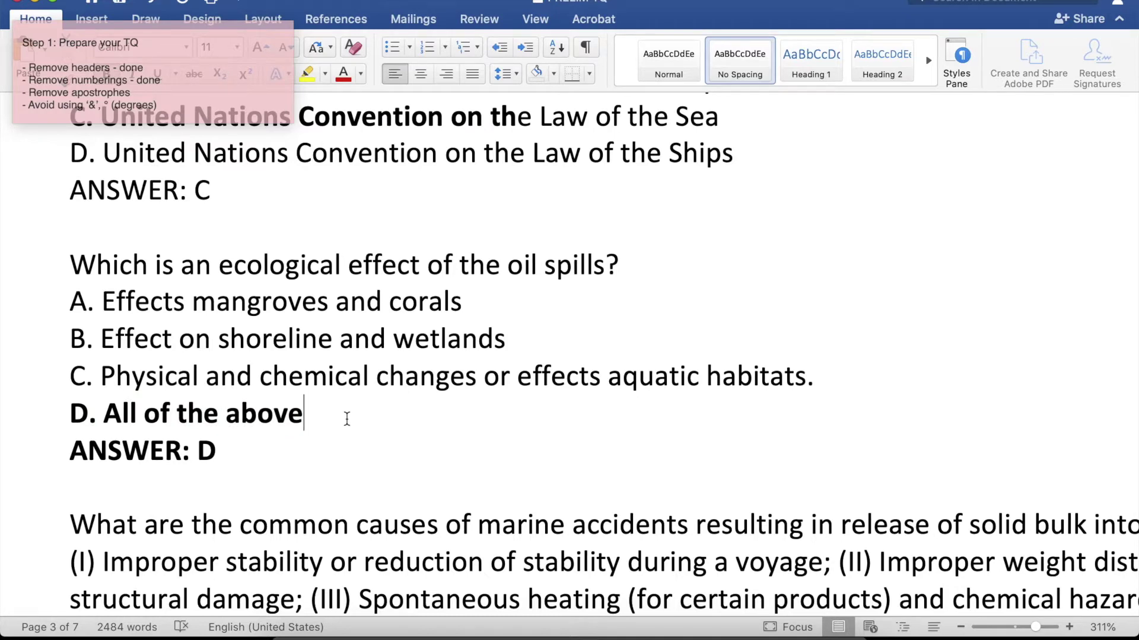
click(259, 419)
drag(303, 415, 134, 413)
click(127, 413)
click(105, 303)
drag(302, 416, 228, 415)
text(choices)
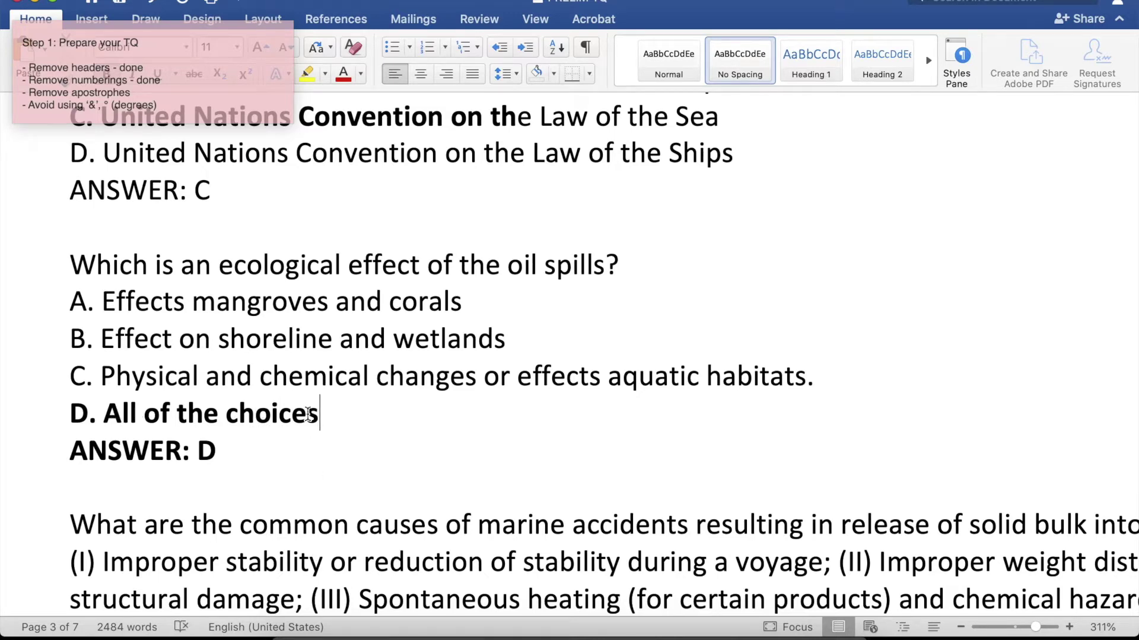
click(111, 413)
click(103, 301)
scroll(364, 433, down, 5)
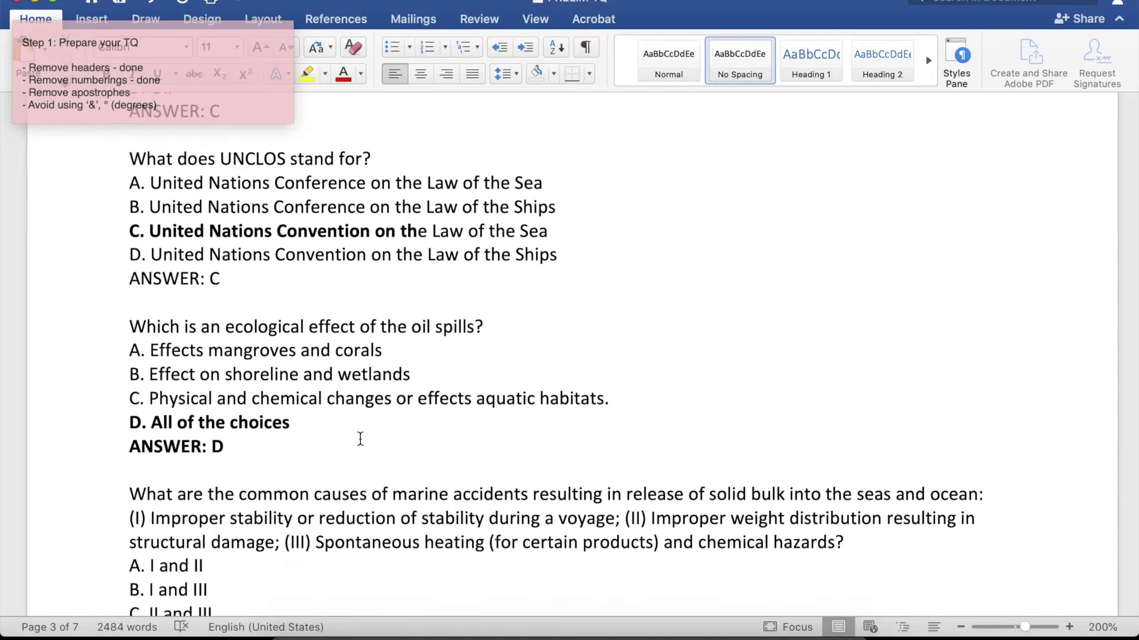
scroll(360, 439, up, 2)
scroll(360, 439, up, 20)
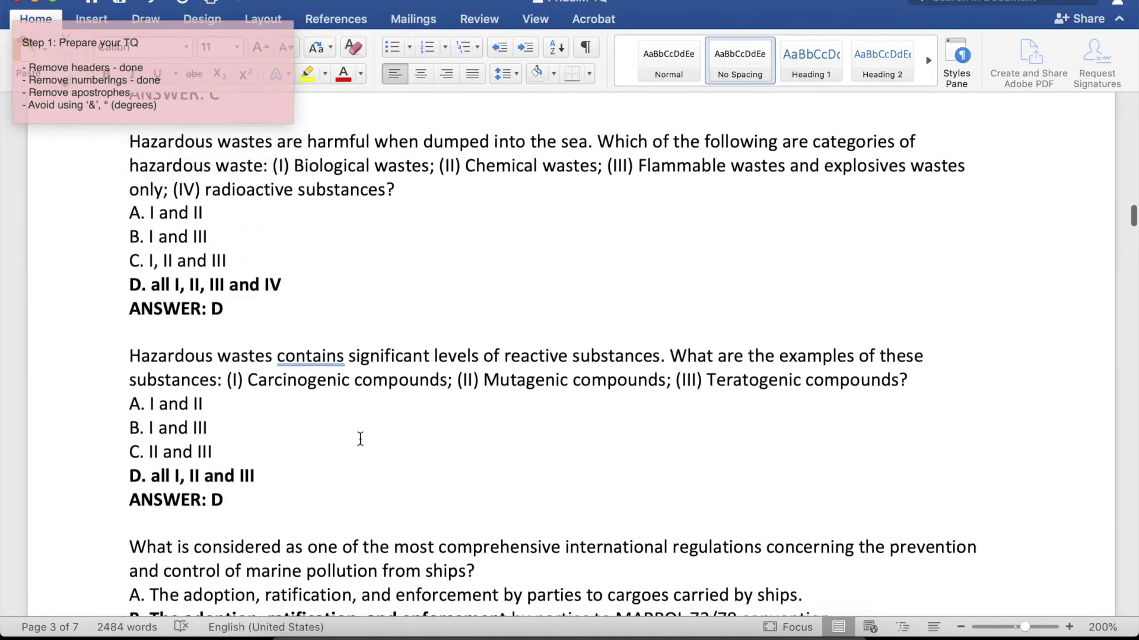
scroll(360, 439, up, 10)
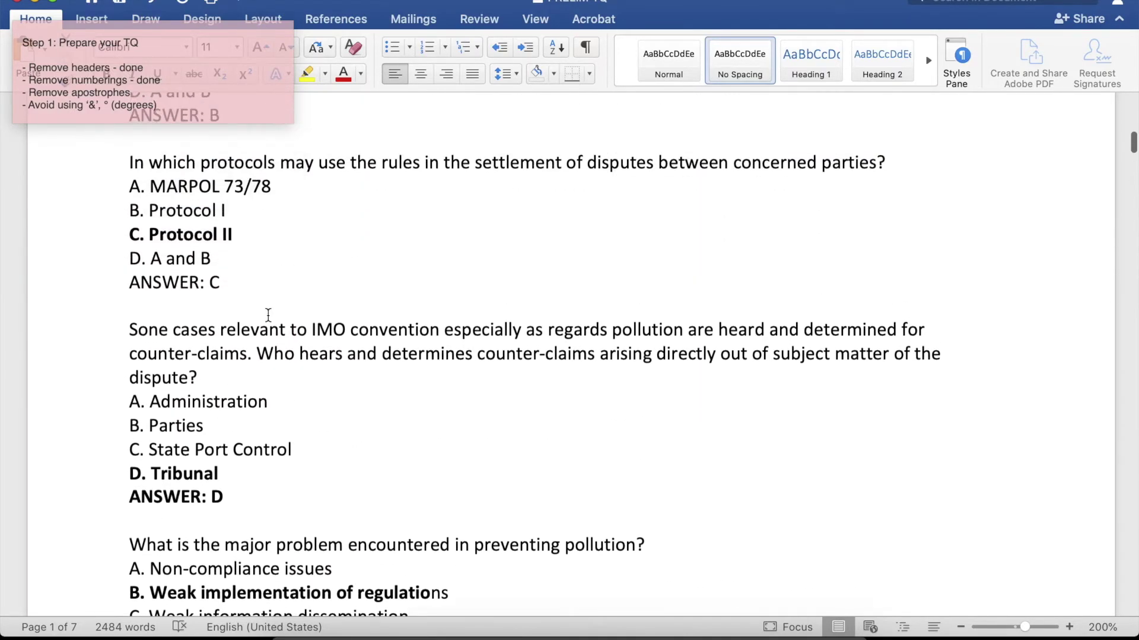
scroll(268, 315, up, 5)
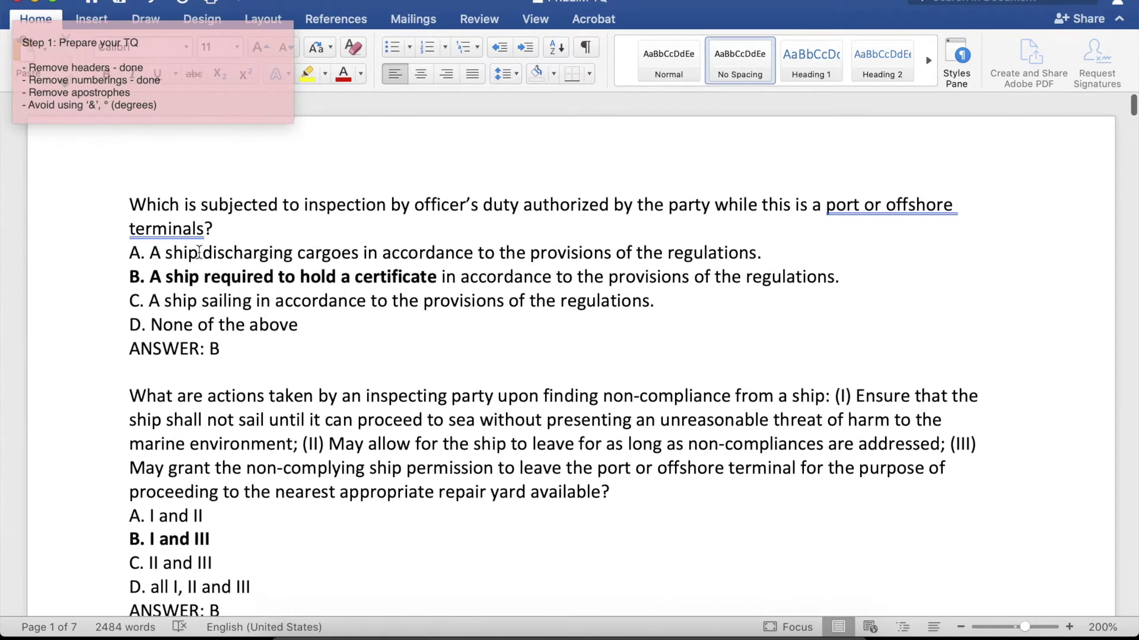
click(136, 91)
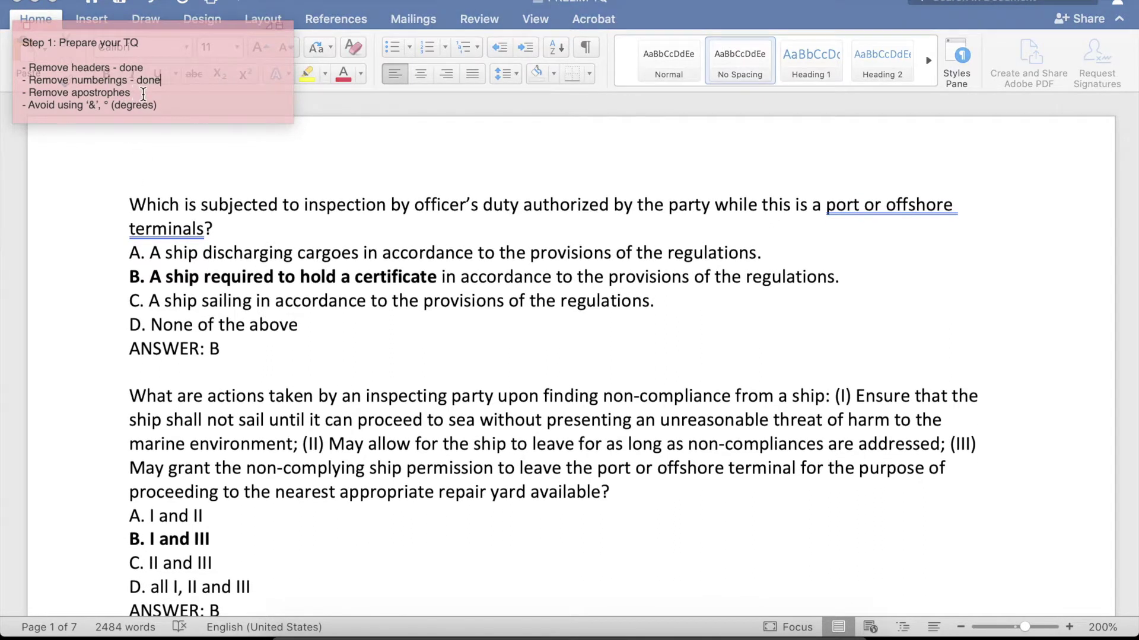
drag(130, 94, 26, 93)
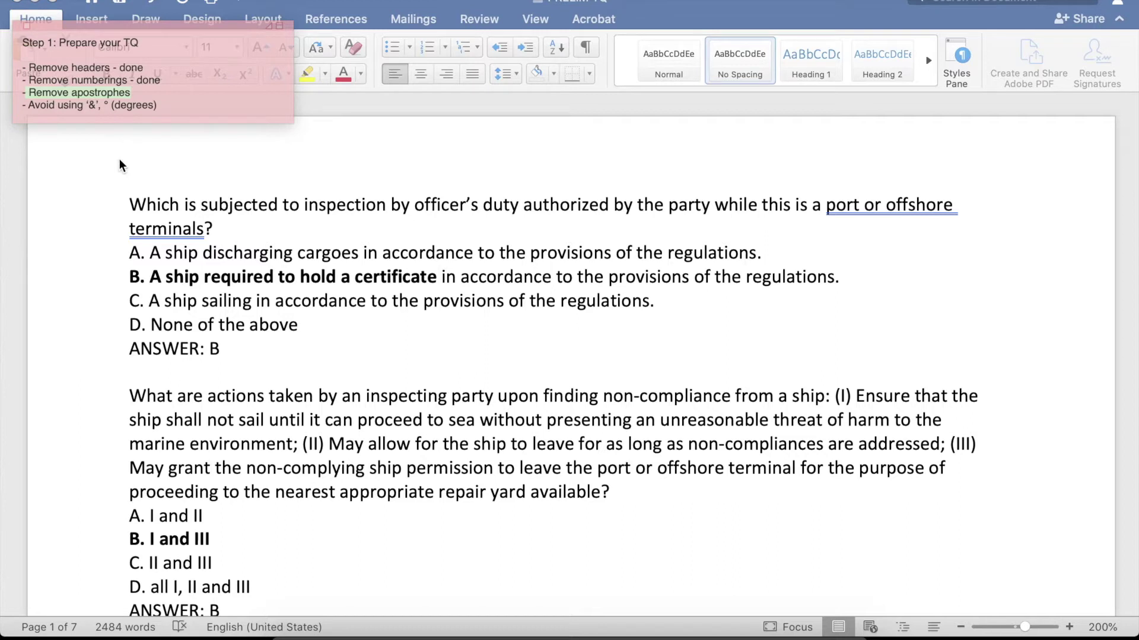
click(463, 208)
key(shift+Right)
scroll(522, 421, down, 5)
scroll(522, 421, down, 10)
click(733, 189)
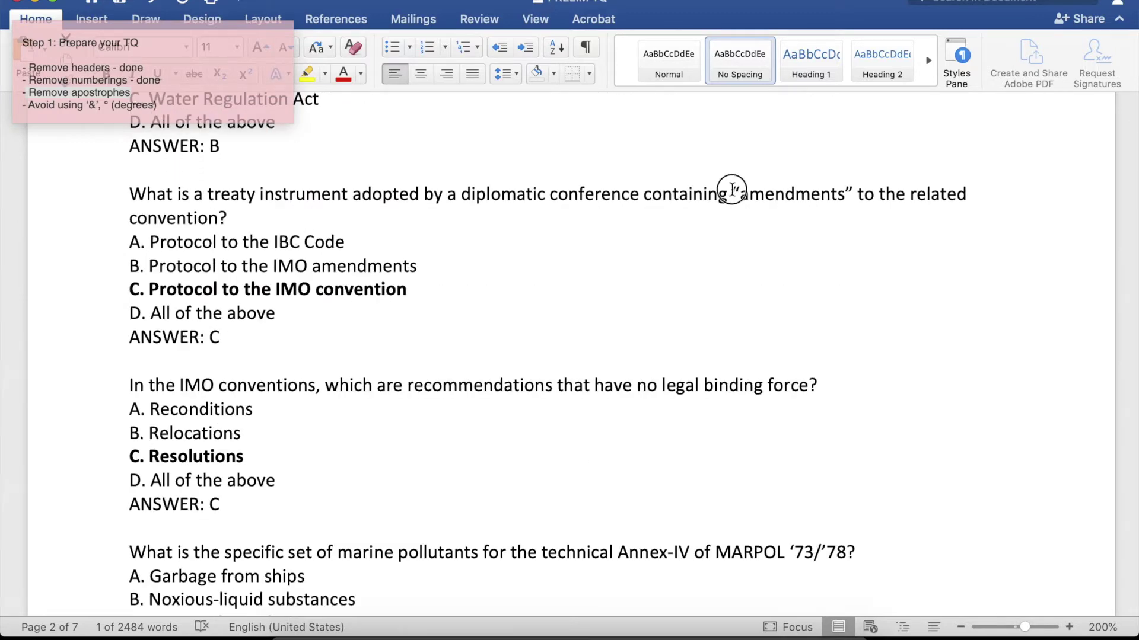
scroll(593, 237, up, 15)
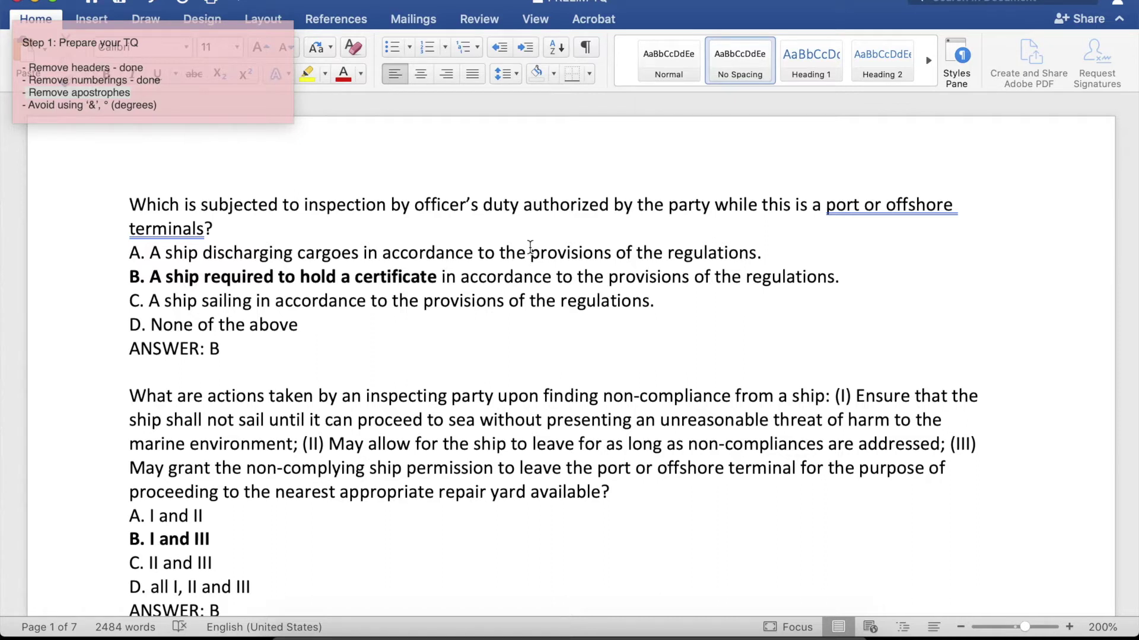
click(530, 245)
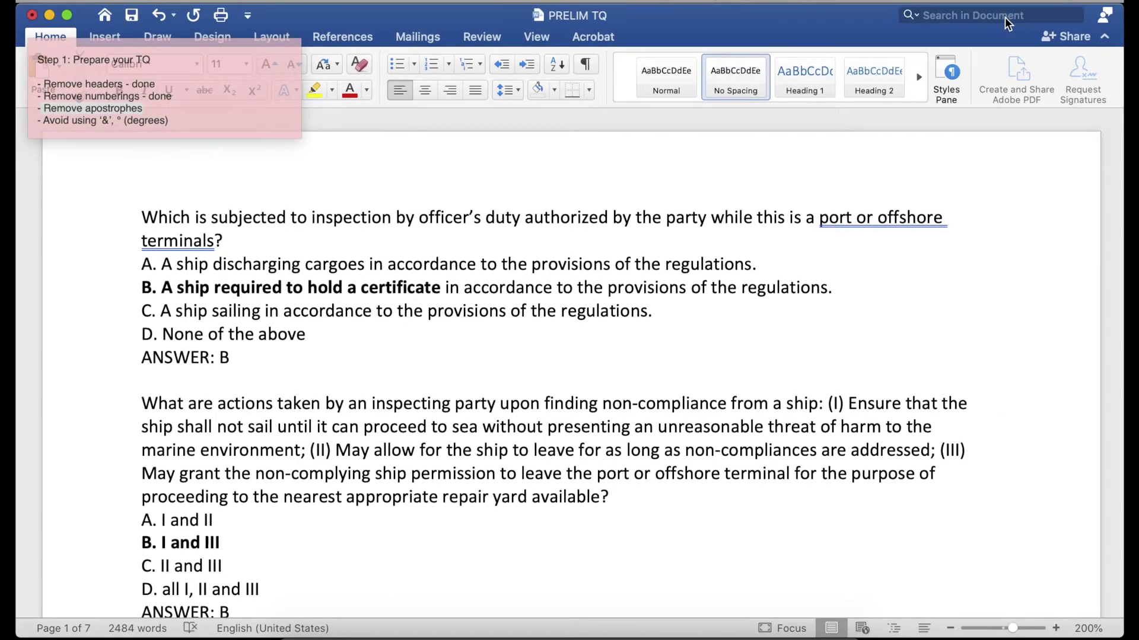
click(991, 11)
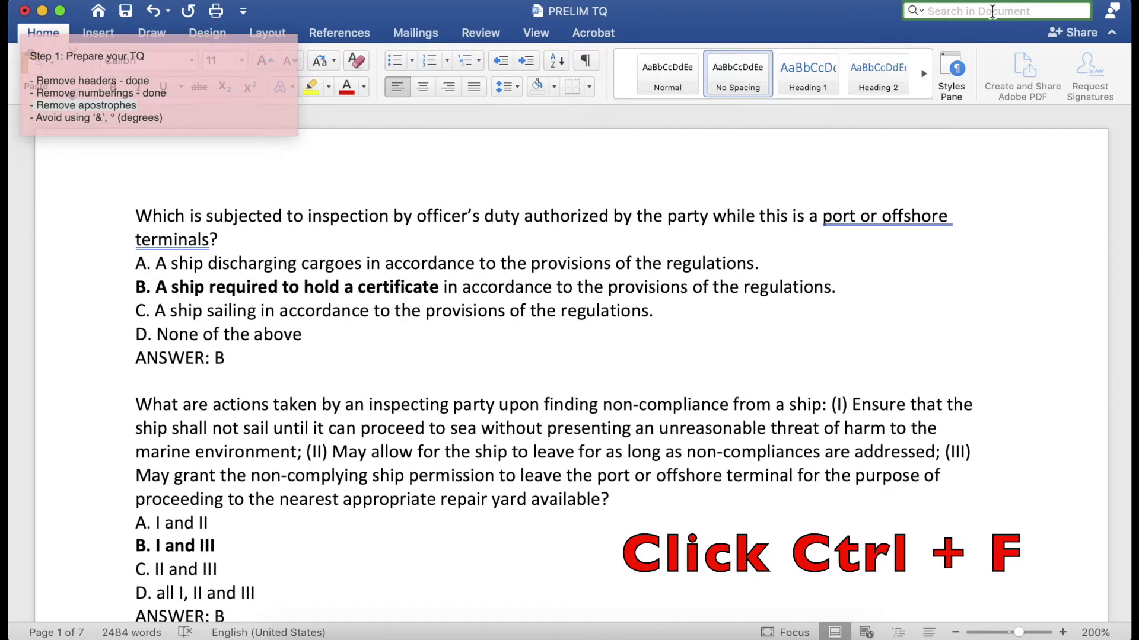
Search the document for apostrophes and delete those before 73 and 78.
text(')
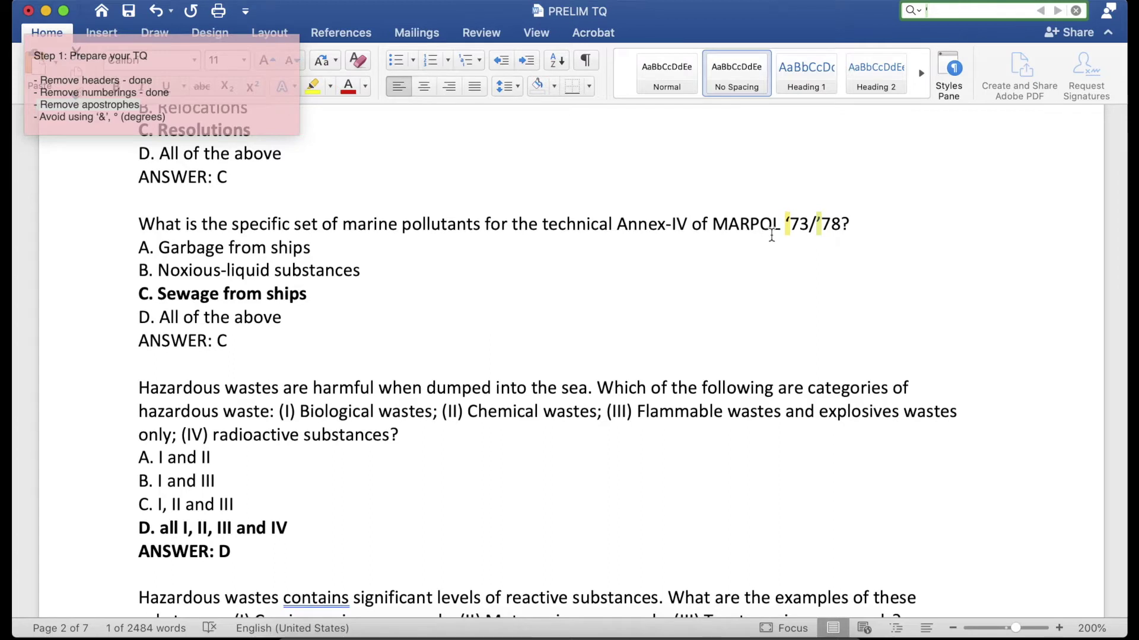
click(791, 224)
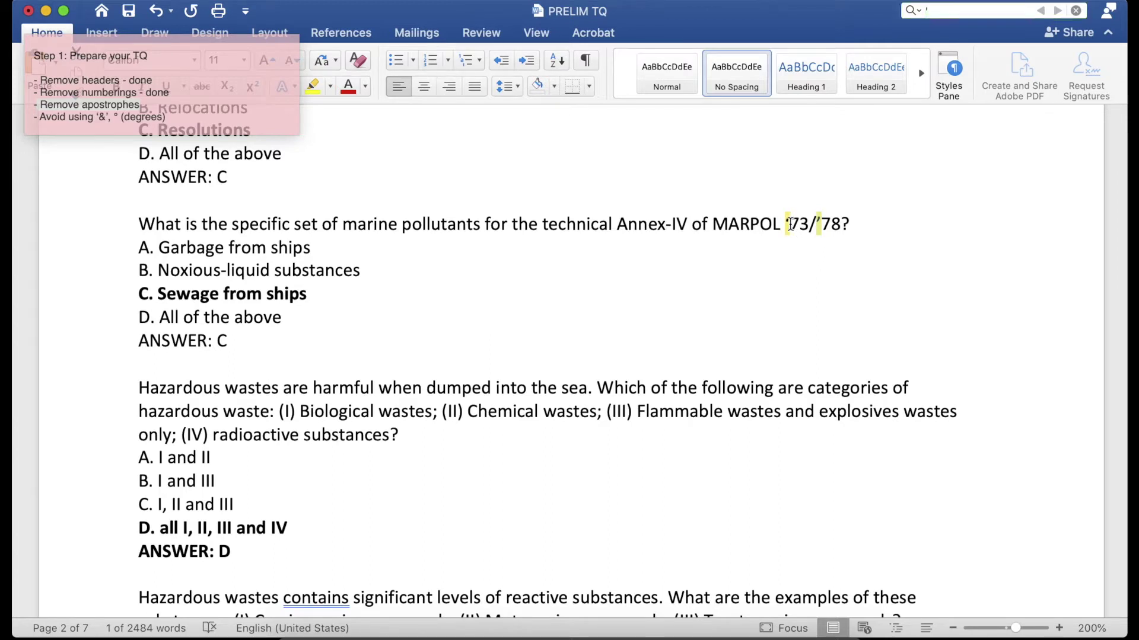
key(BackSpace)
click(818, 224)
key(BackSpace)
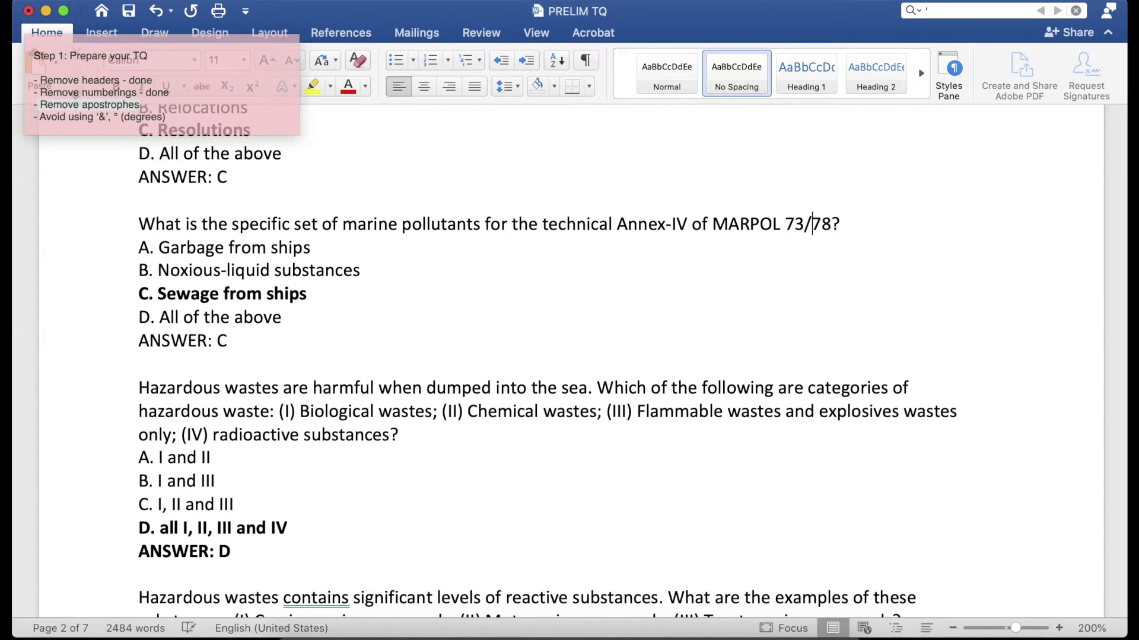
Delete the apostrophes around miscible and in ship's and officer's.
click(1058, 11)
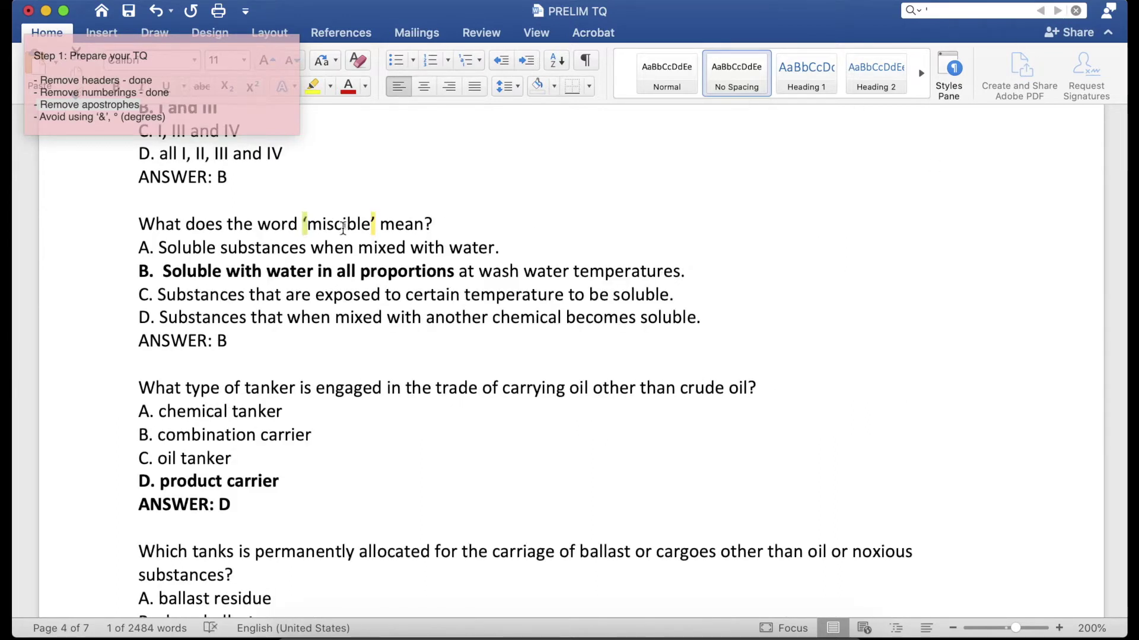
click(306, 225)
key(BackSpace)
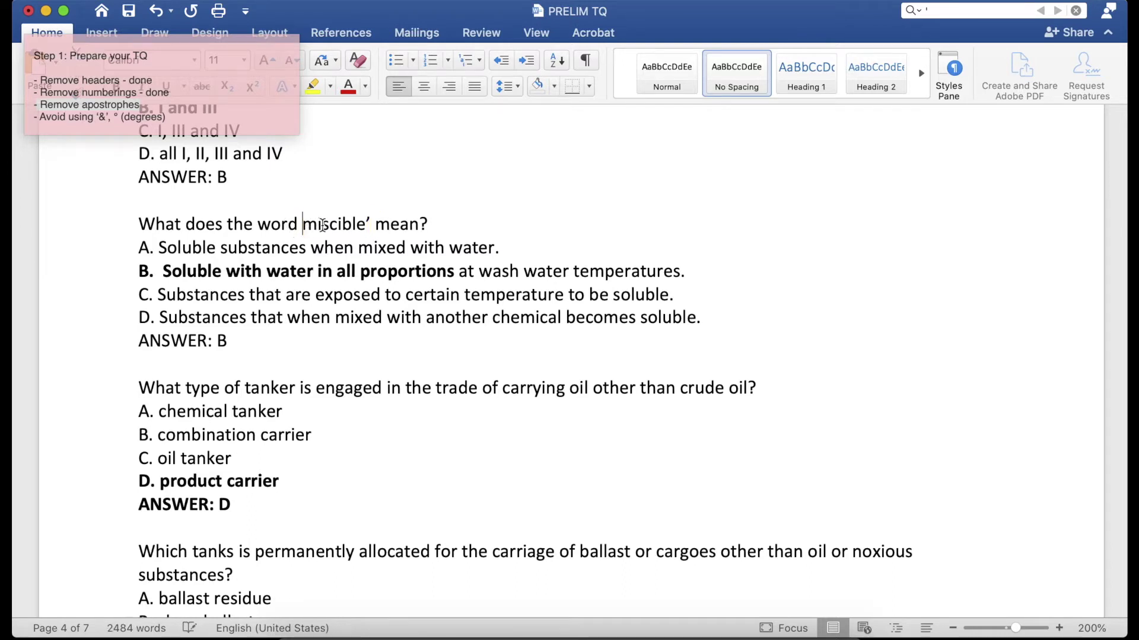
click(372, 224)
key(BackSpace)
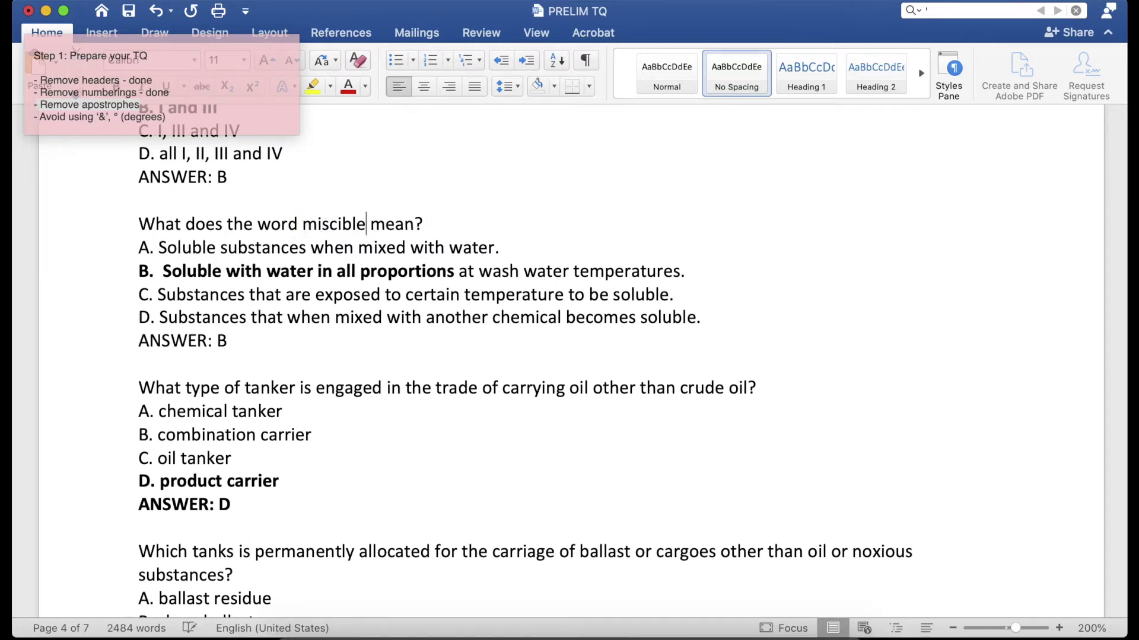
click(1058, 11)
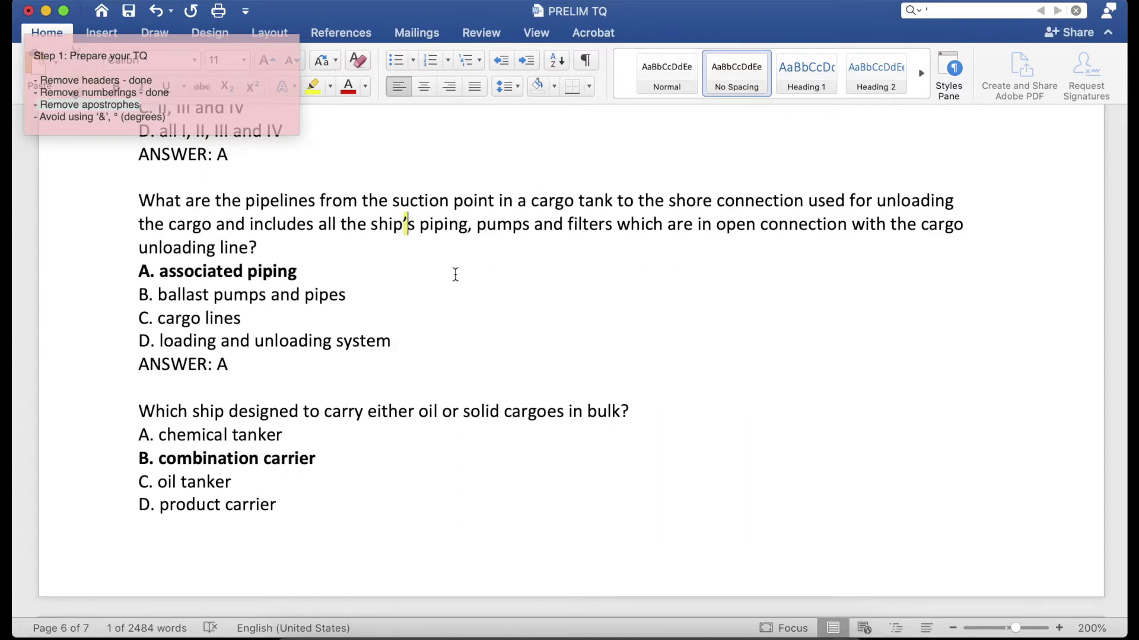
key(BackSpace)
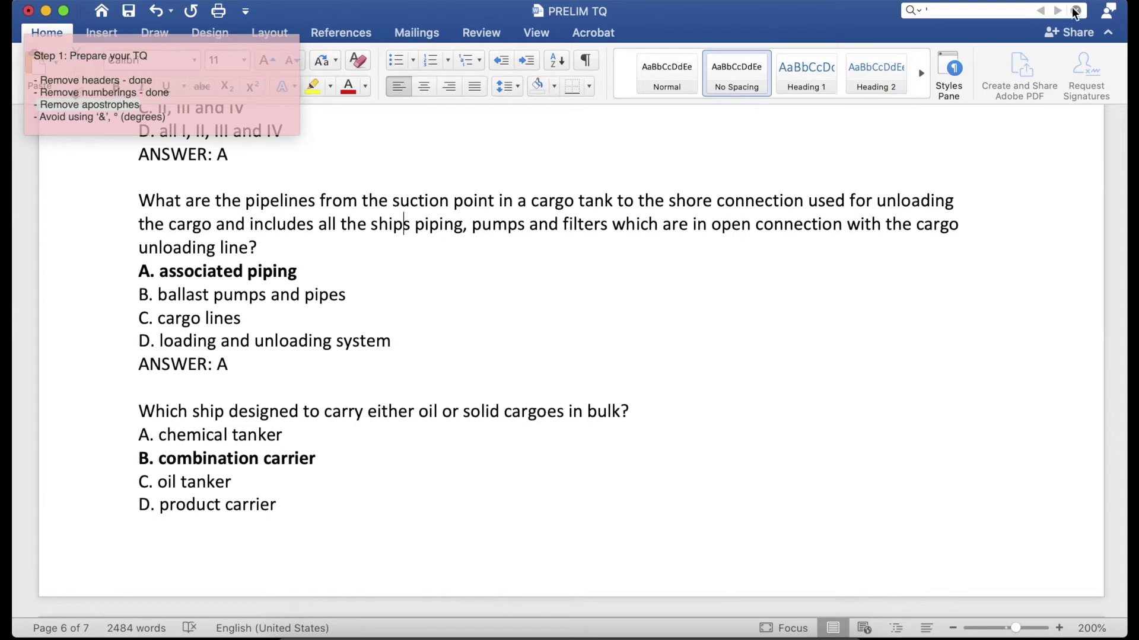
click(1058, 11)
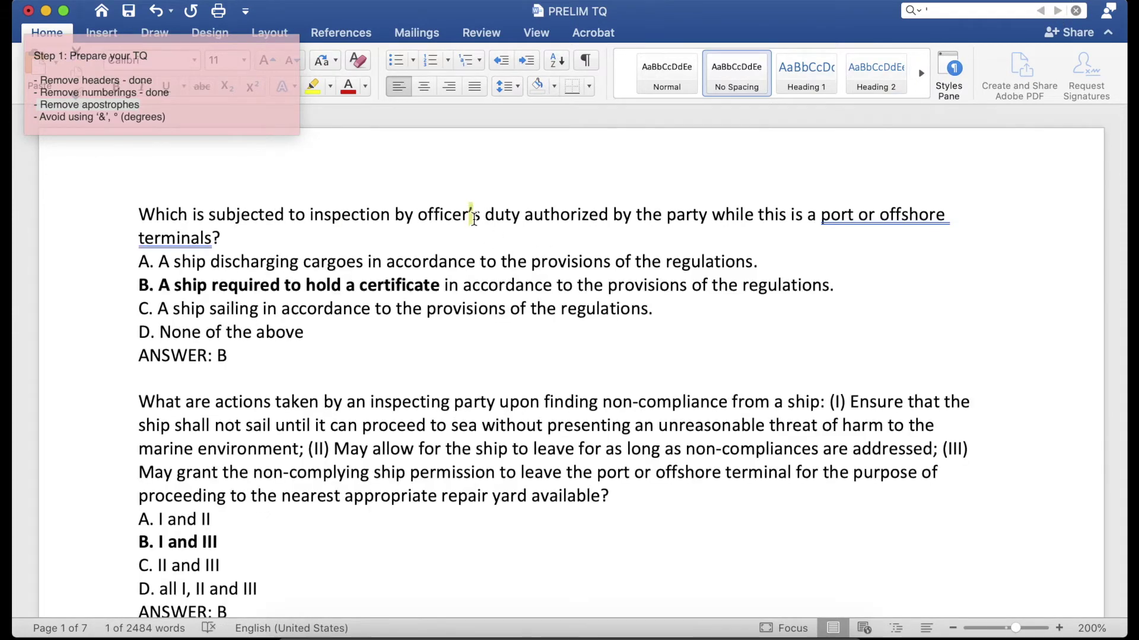
key(BackSpace)
Search for quotation marks and remove those around amendments.
click(932, 8)
key(BackSpace)
text(')
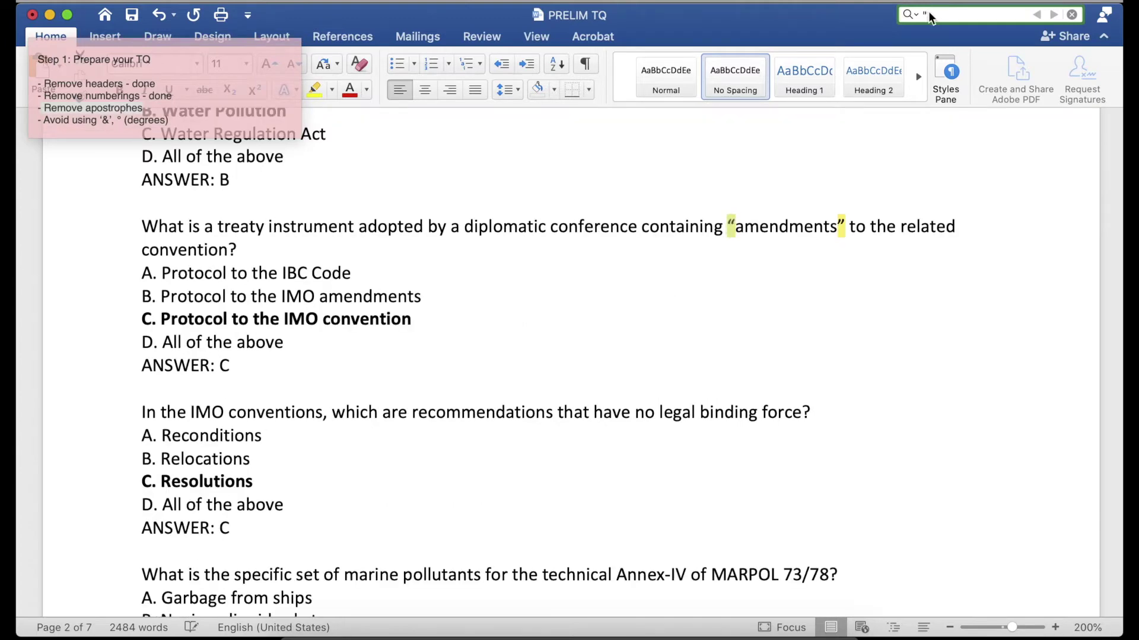
click(736, 227)
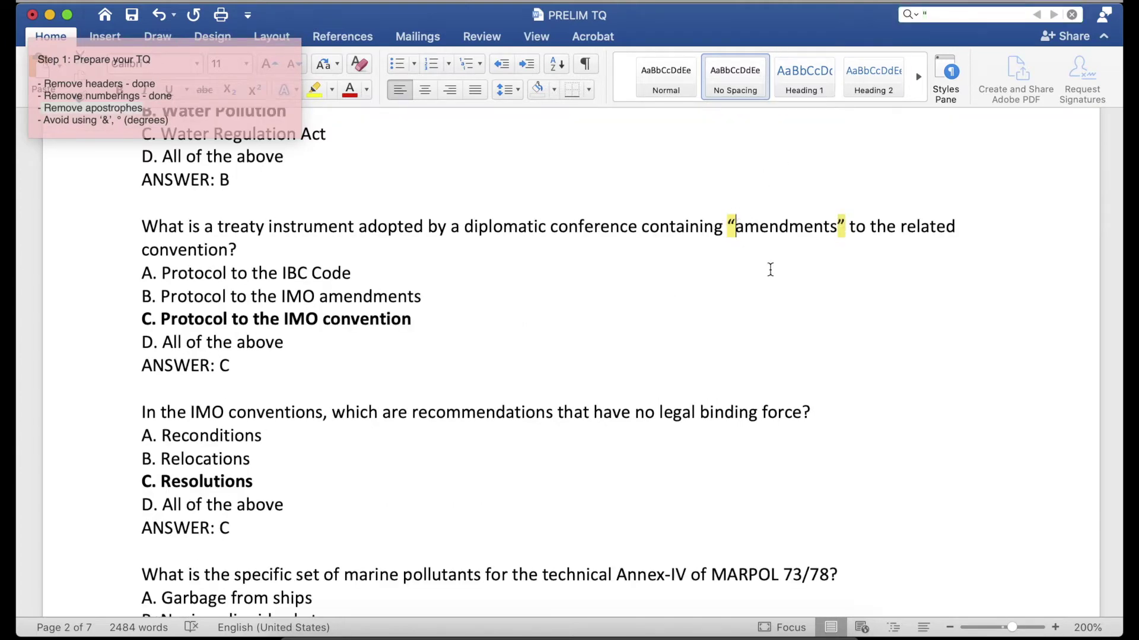
key(BackSpace)
click(836, 226)
key(BackSpace)
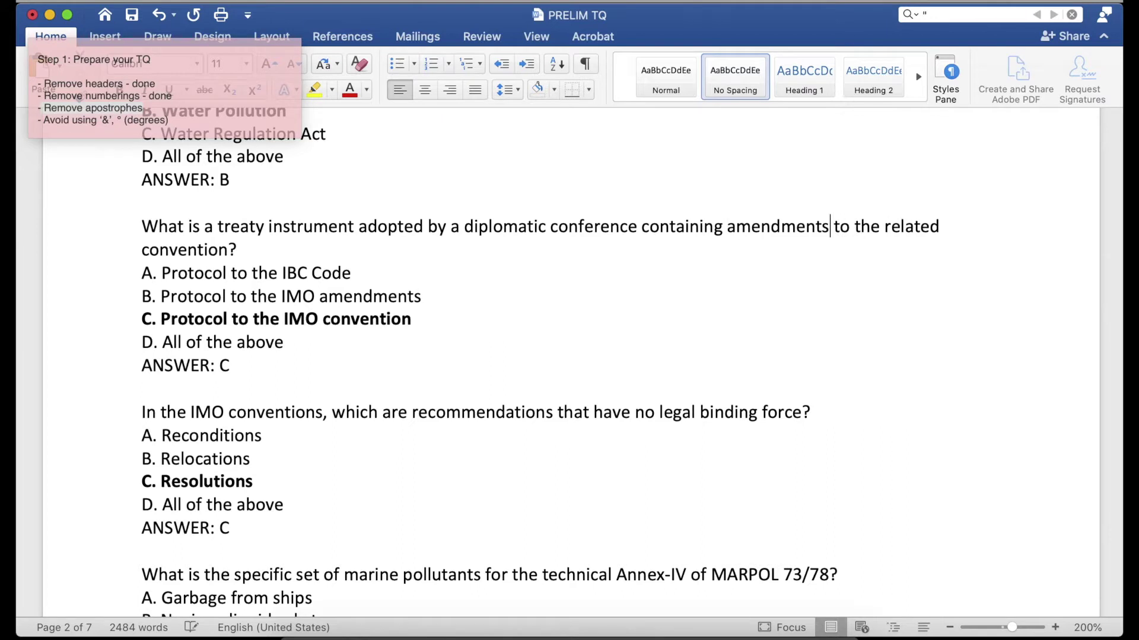
Remove the quotation marks around the polluter-pays statement and clear the search.
click(1053, 14)
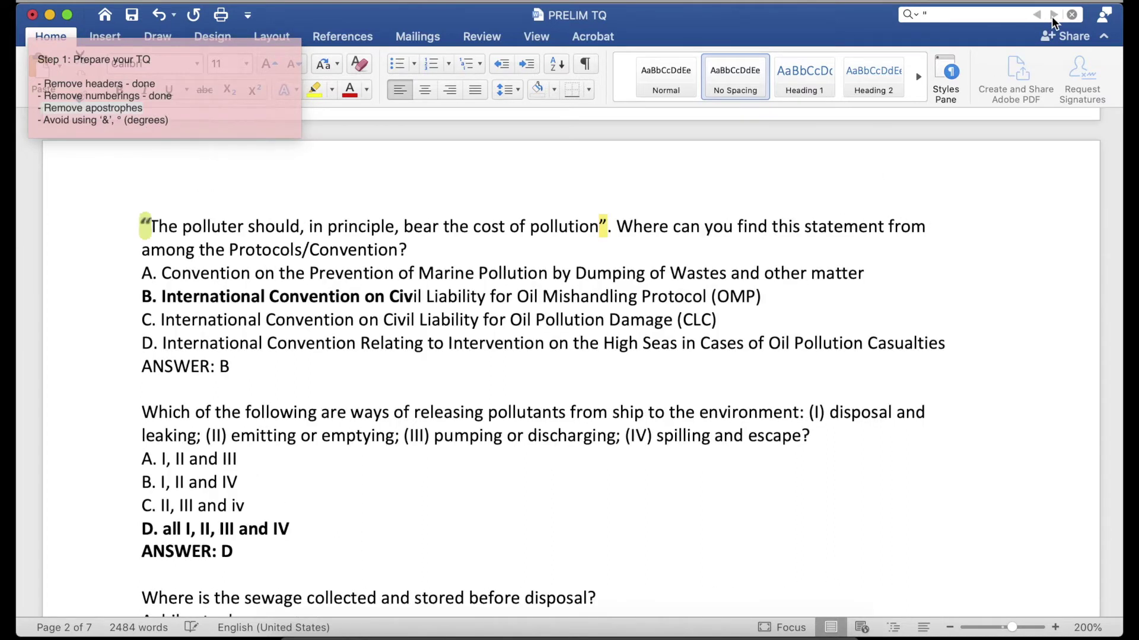
click(608, 227)
key(BackSpace)
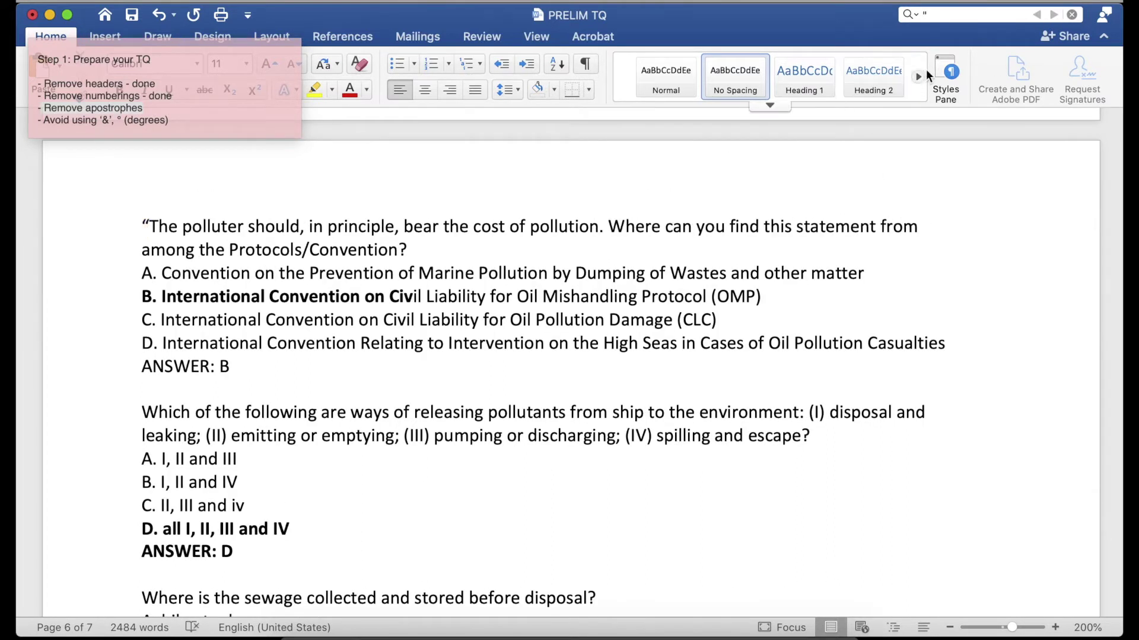
click(146, 228)
key(BackSpace)
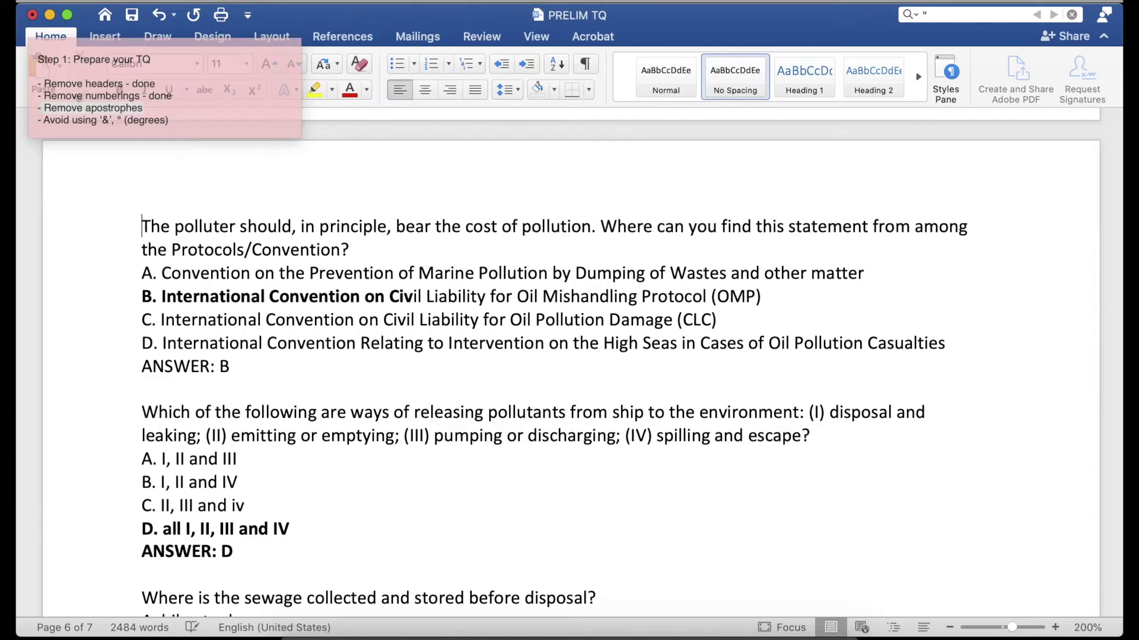
click(983, 16)
scroll(804, 207, up, 15)
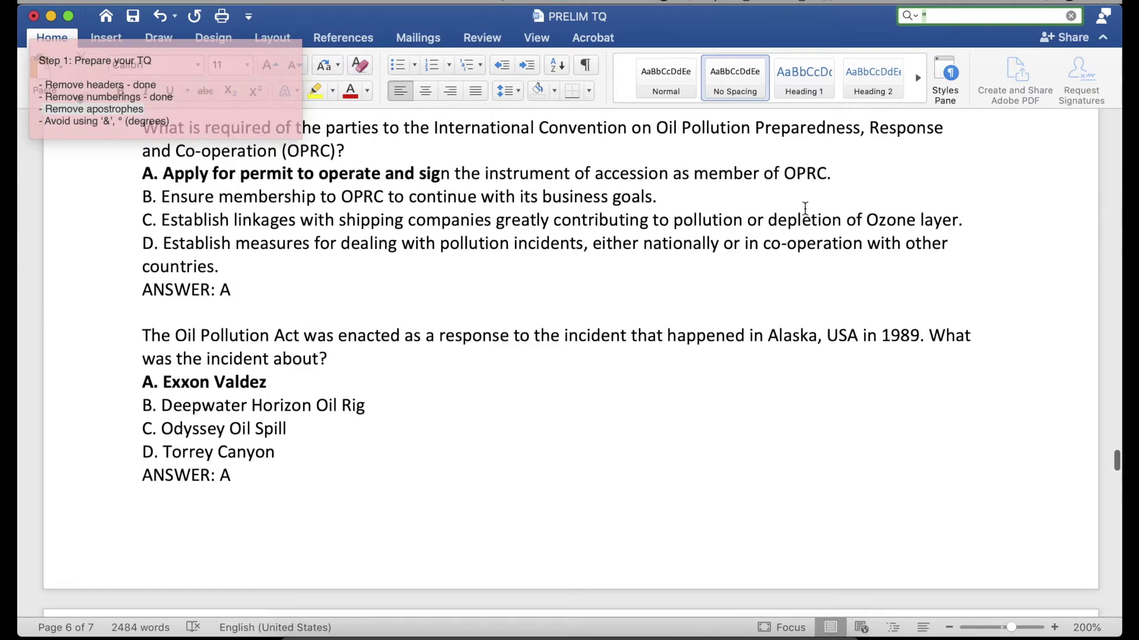
scroll(804, 208, up, 15)
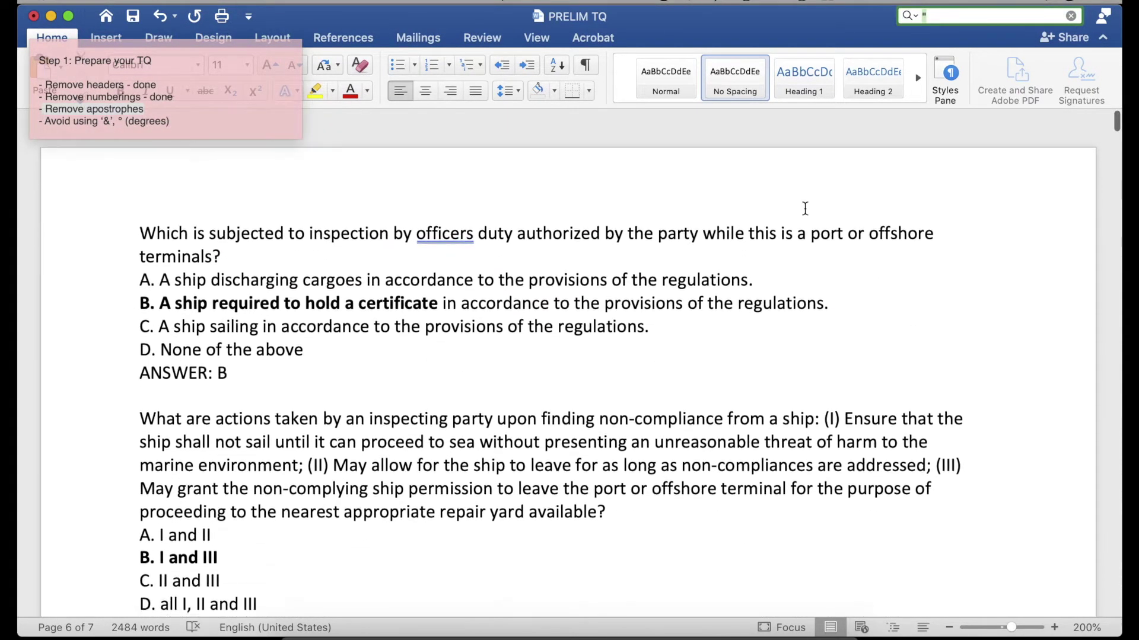
scroll(805, 207, up, 15)
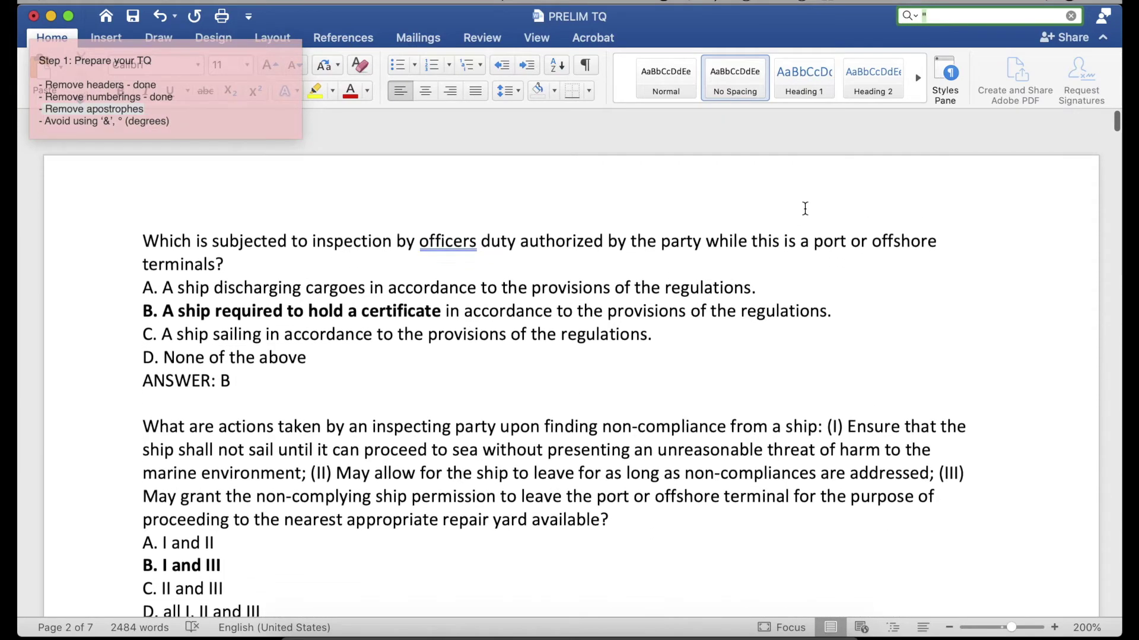
click(1071, 15)
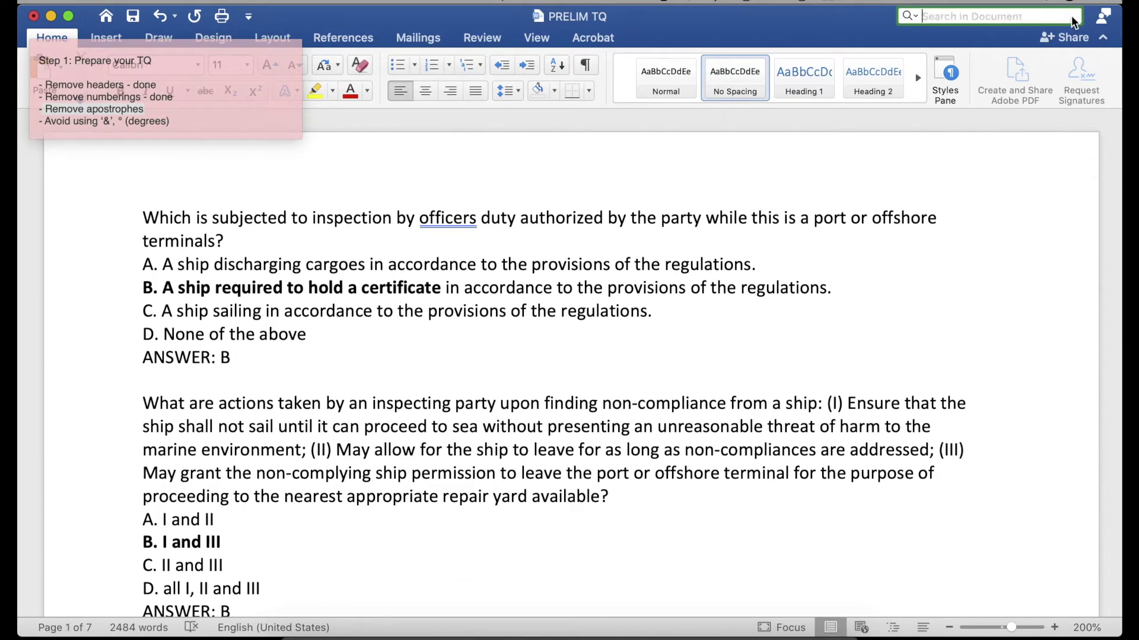
Type 'done' after 'Remove apostrophes -' on the pink checklist note, then exit Word's full screen.
click(154, 109)
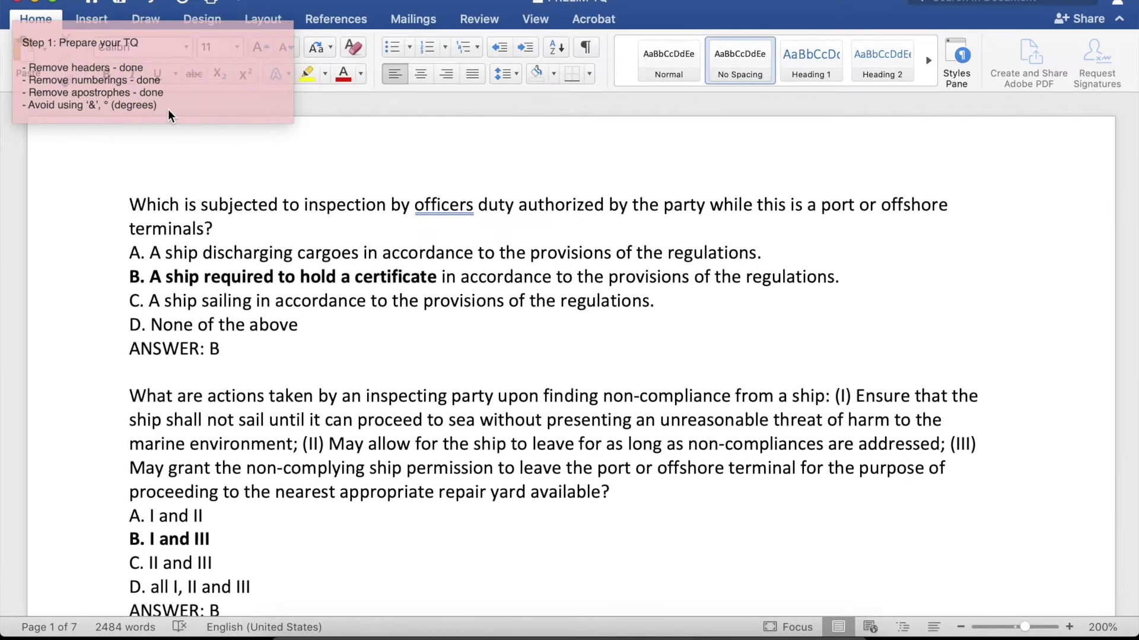
text(done)
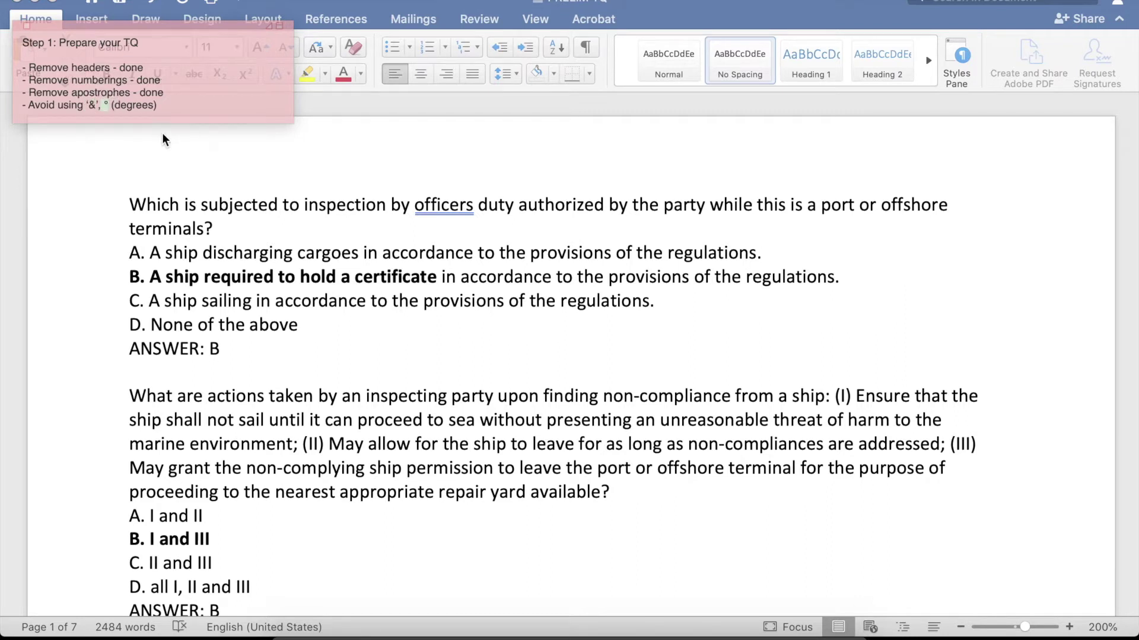
click(163, 105)
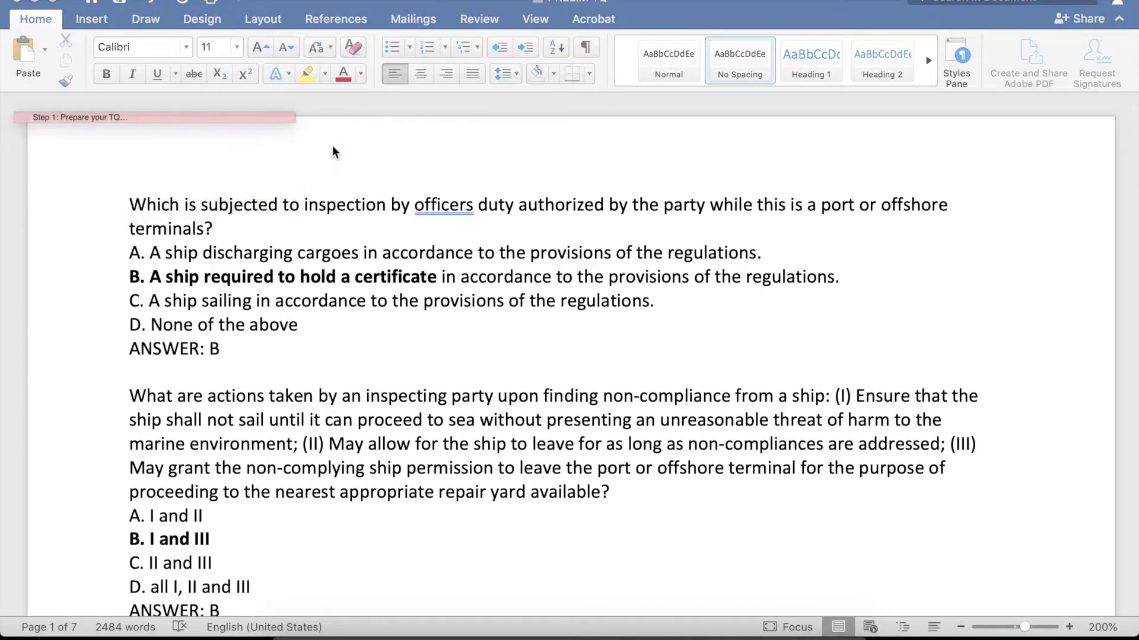
scroll(386, 225, down, 2)
scroll(385, 224, up, 2)
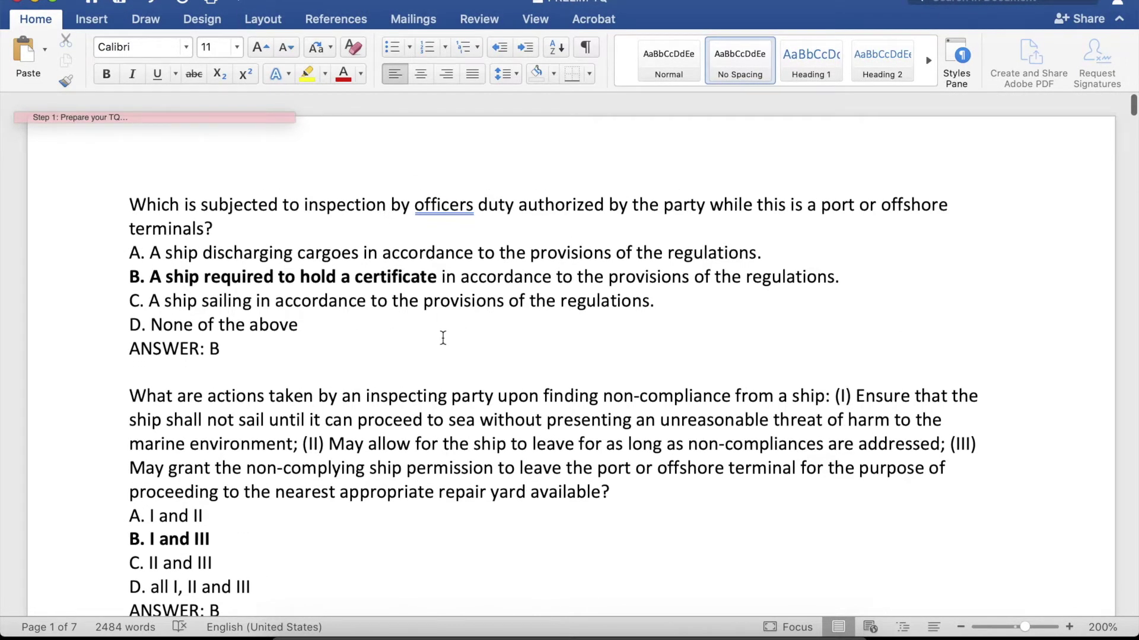
key(ctrl+super+f)
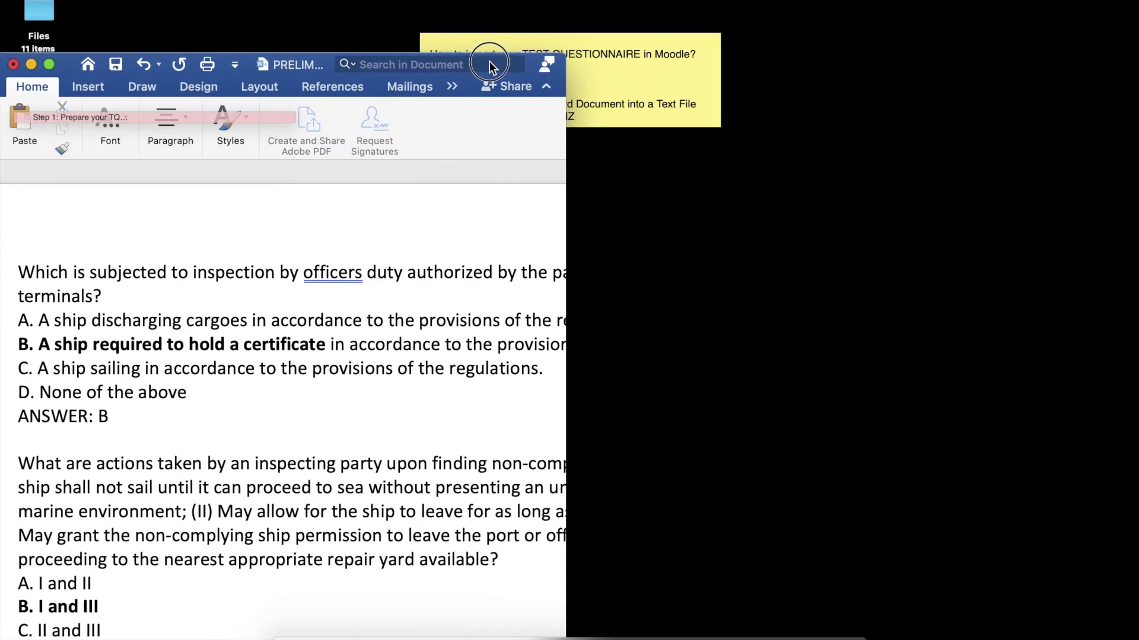
Add '- done' after step 1, Prepare your TQ, on the yellow steps note, then maximise Word.
drag(642, 144, 808, 219)
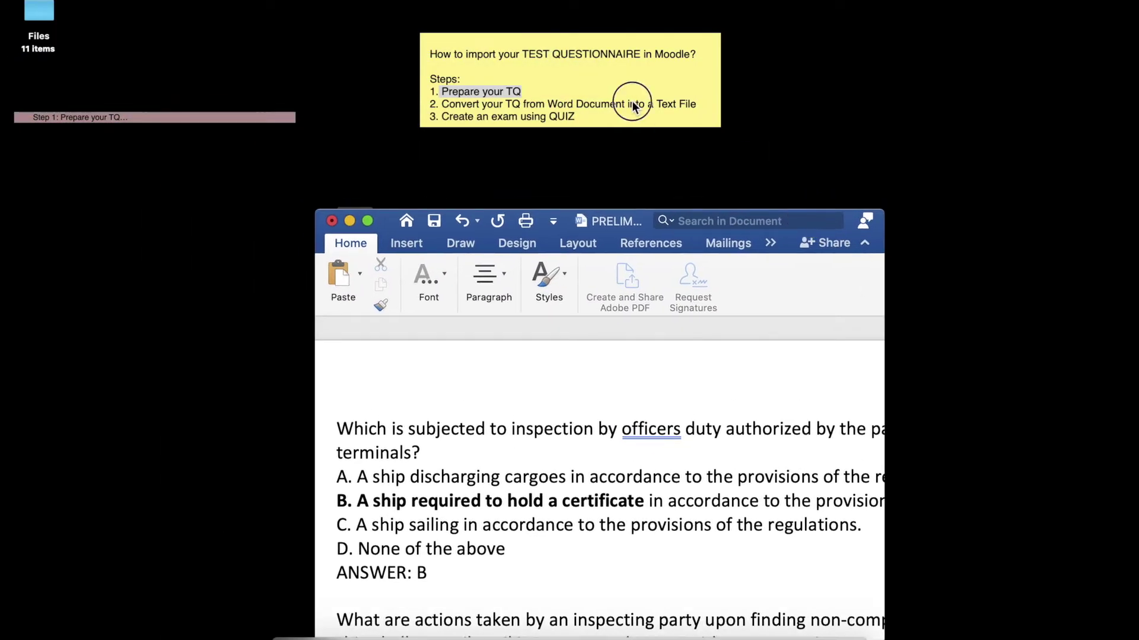
click(597, 110)
click(544, 94)
text(- done)
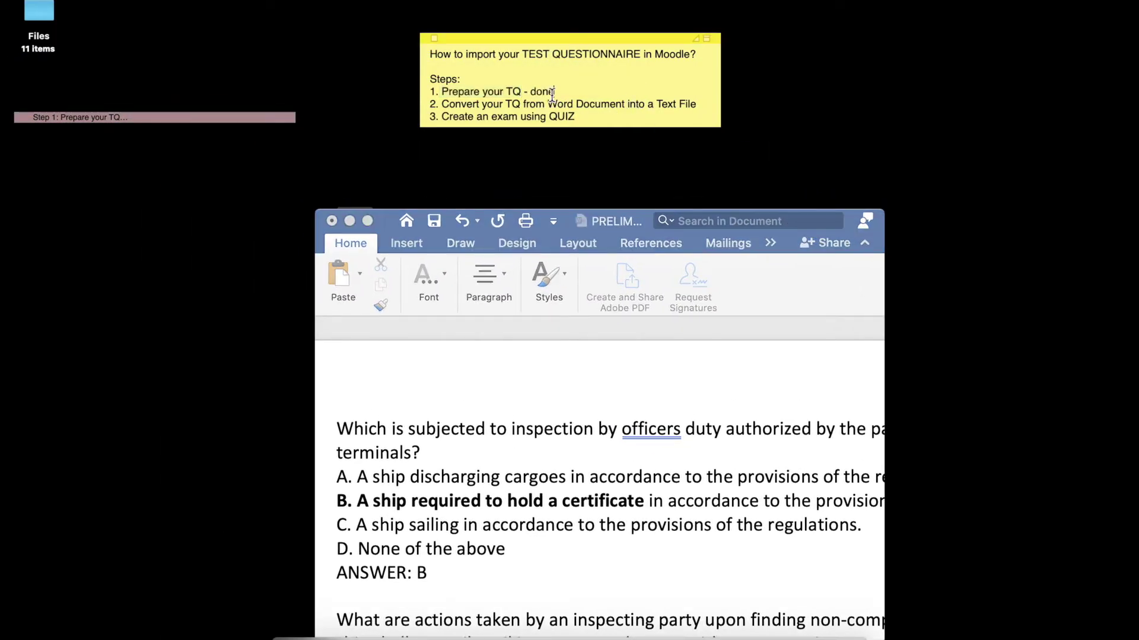
drag(697, 105, 442, 109)
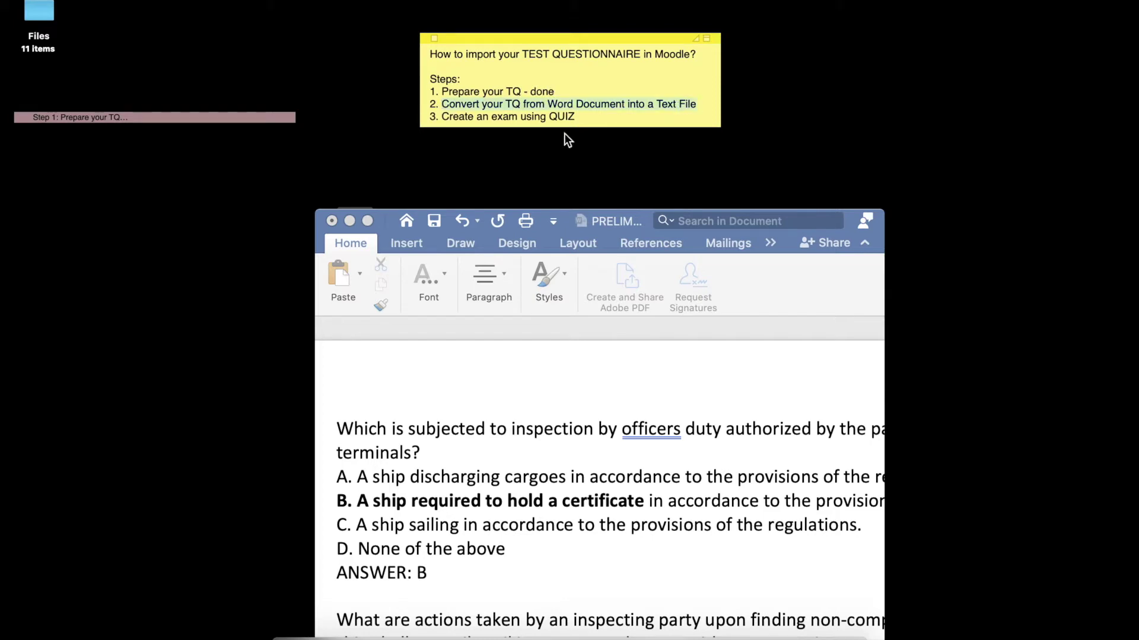
double_click(624, 212)
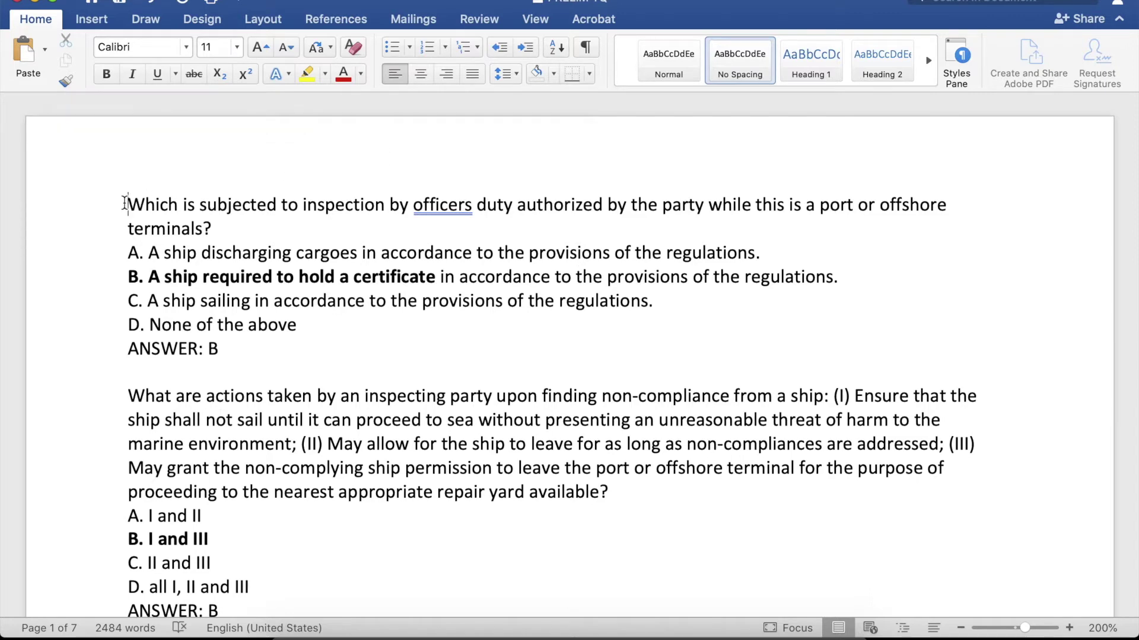
Save the questionnaire as Plain Text (.txt) named PRELIM TQ.txt, accepting the default encoding.
click(107, 0)
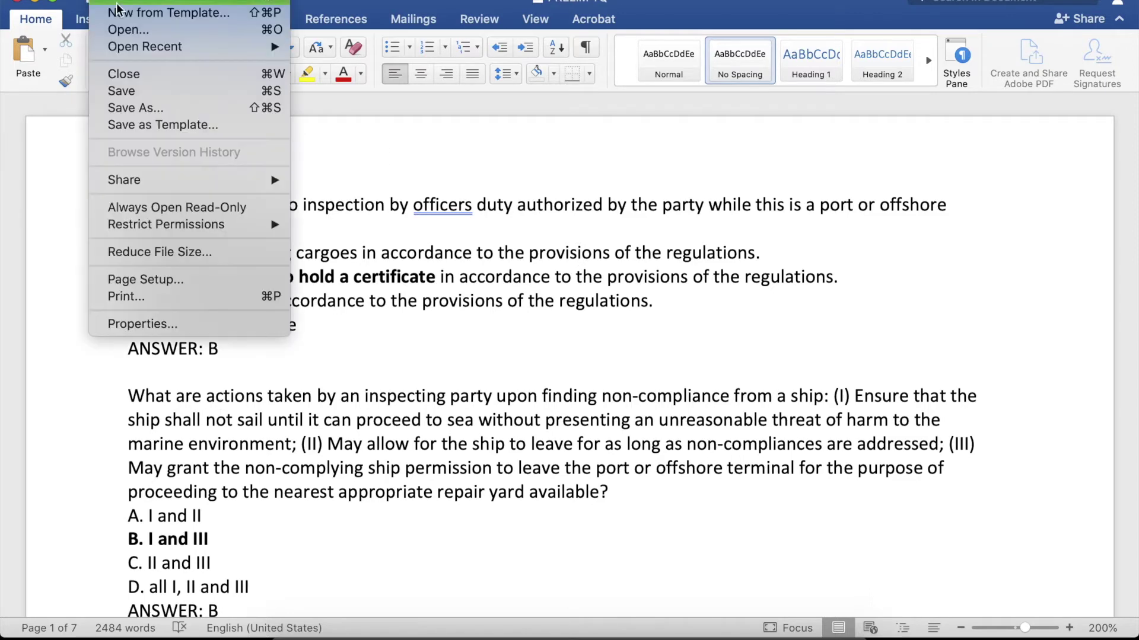
click(127, 109)
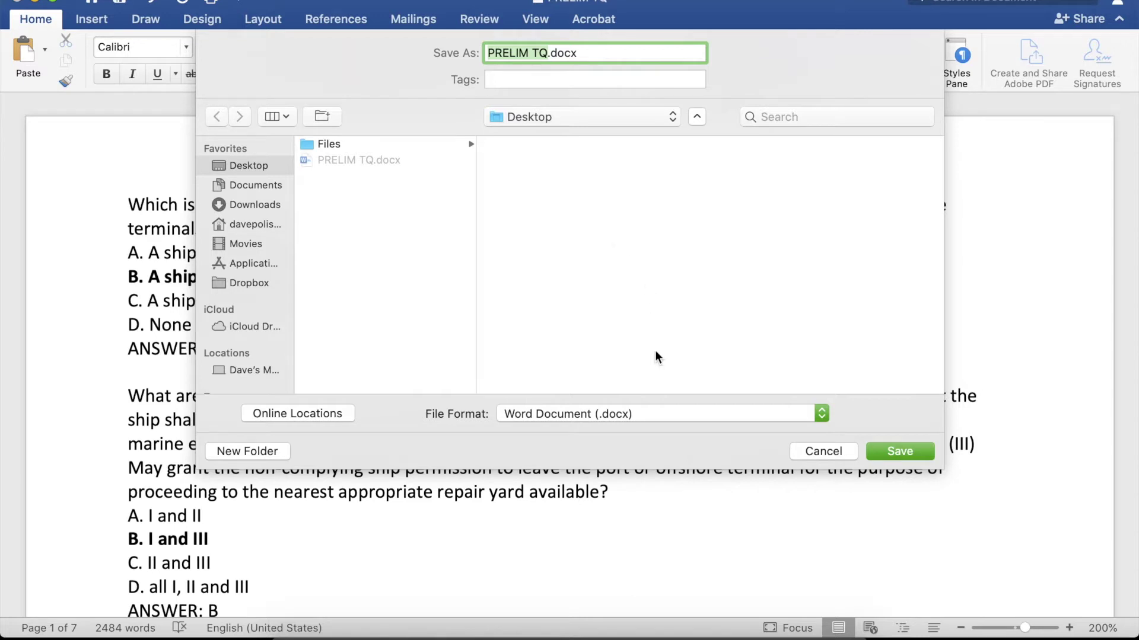
click(670, 414)
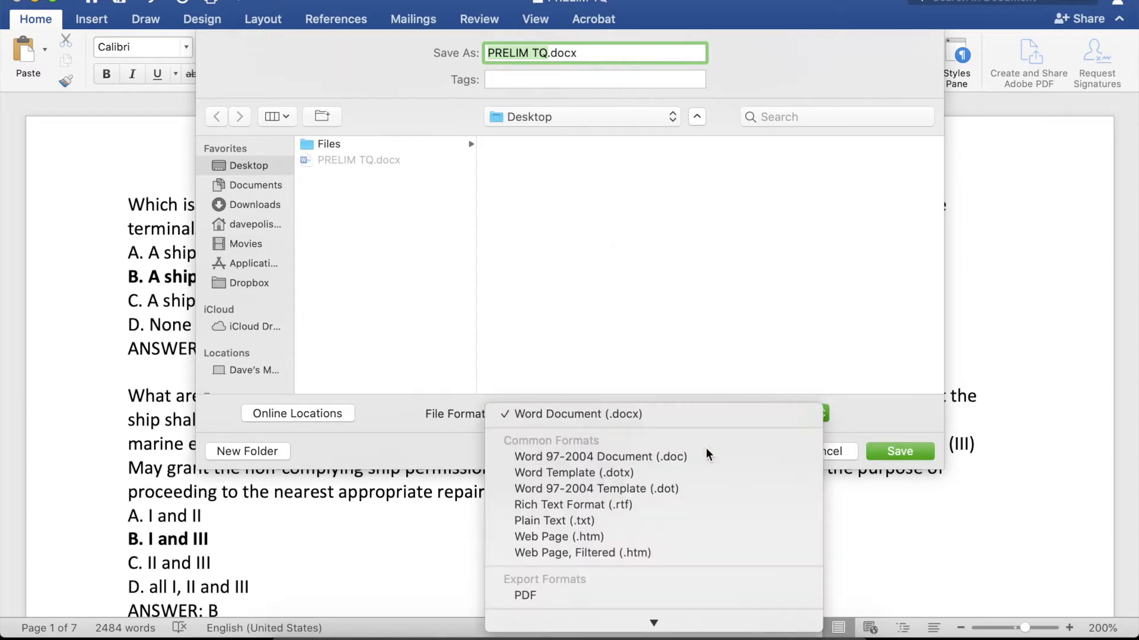
click(611, 522)
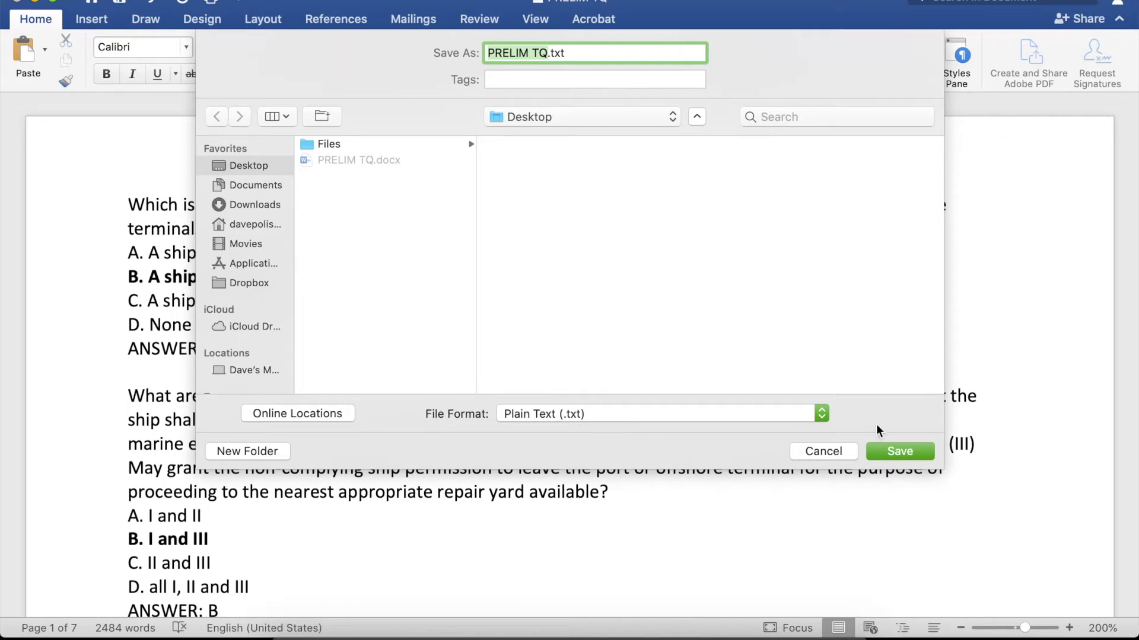
click(919, 453)
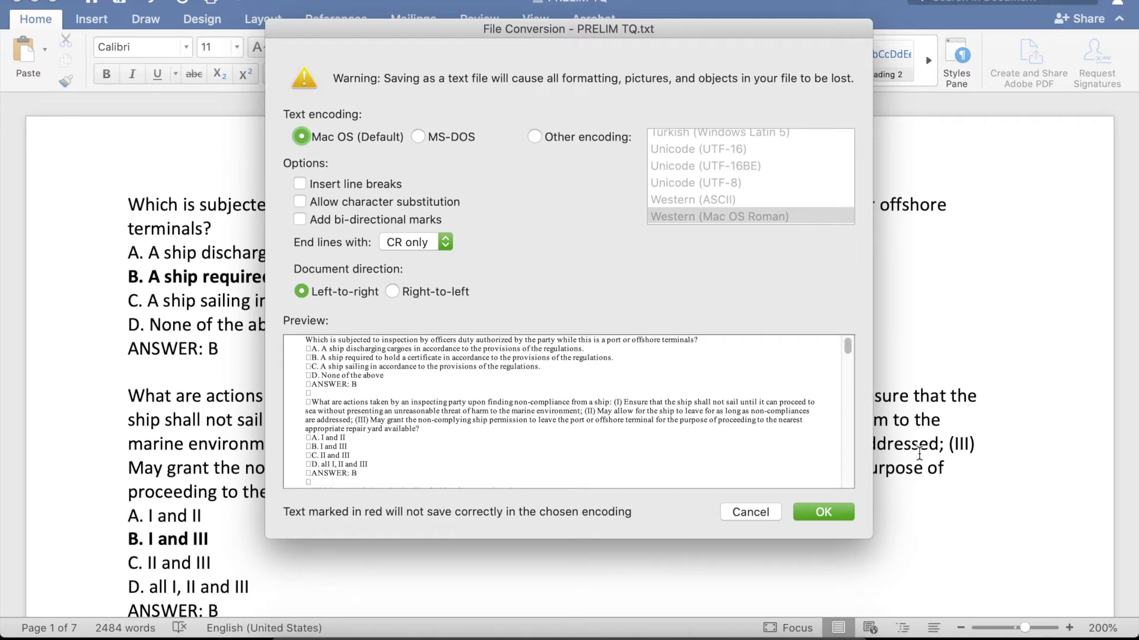
click(834, 514)
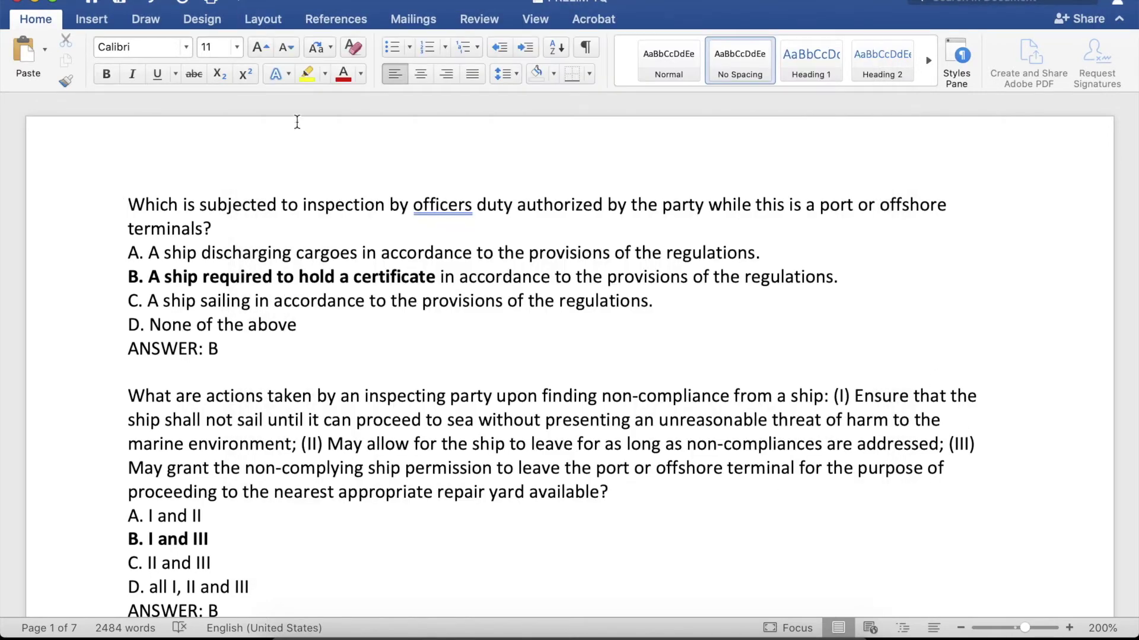
Close the Word document and place PRELIM TQ.txt next to PRELIM TQ.docx on the desktop.
click(19, 3)
click(477, 240)
drag(1090, 14, 487, 239)
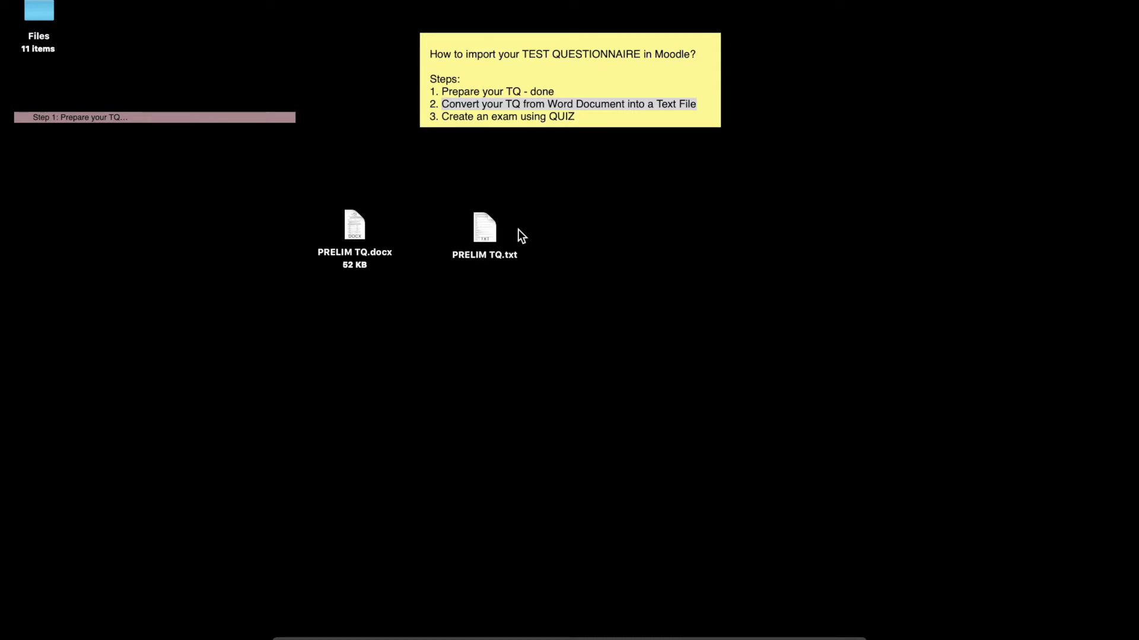
click(489, 231)
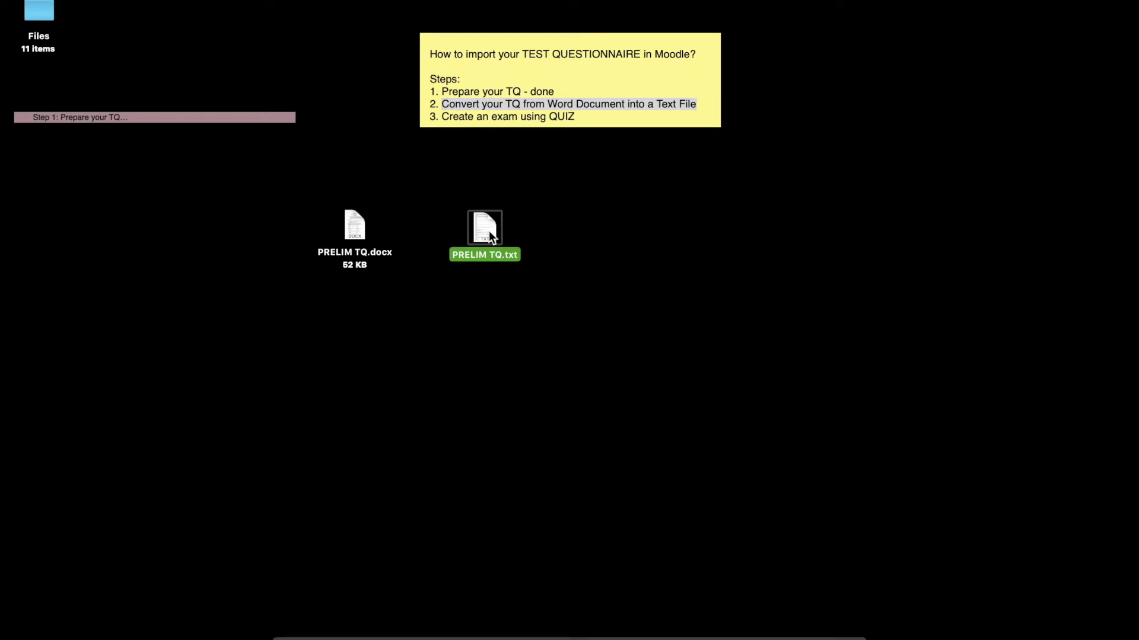
click(530, 234)
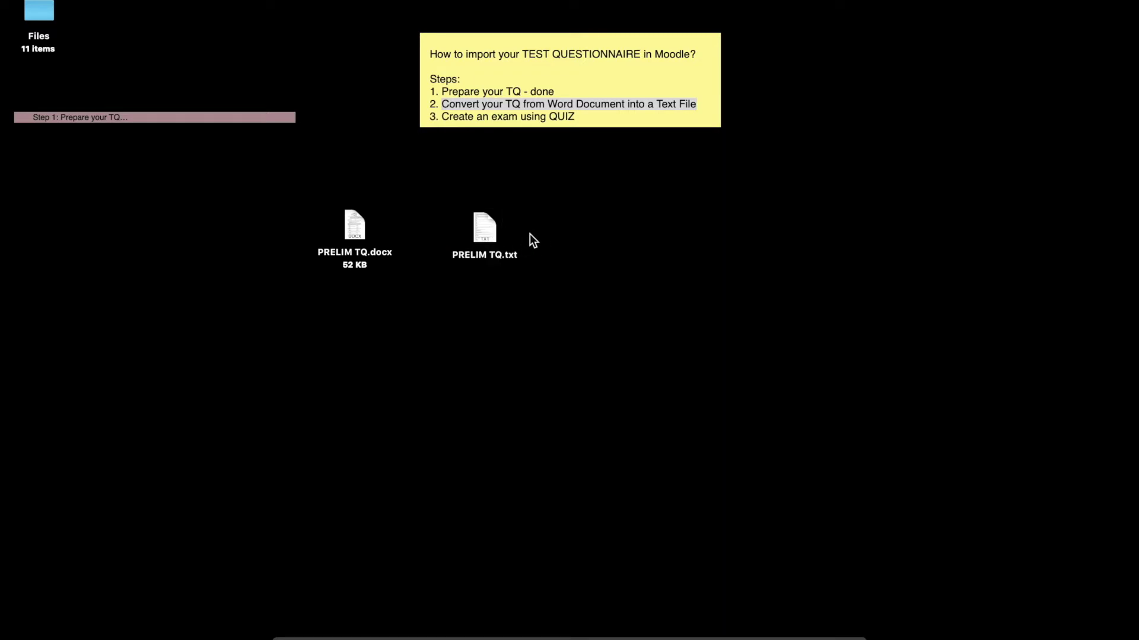
double_click(486, 232)
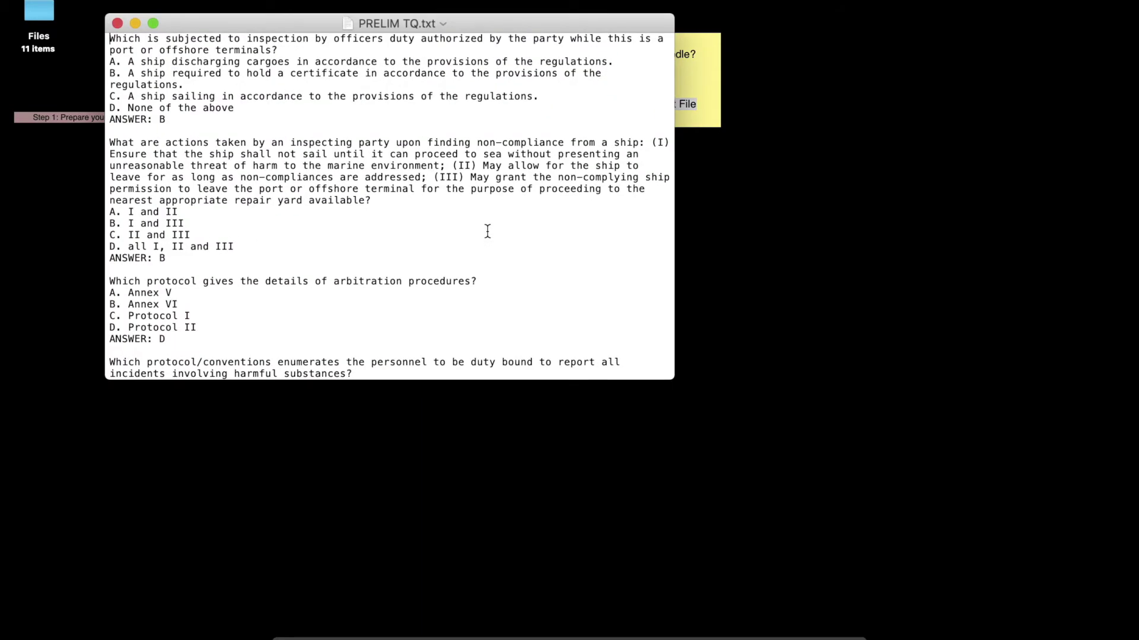
scroll(422, 317, up, 2)
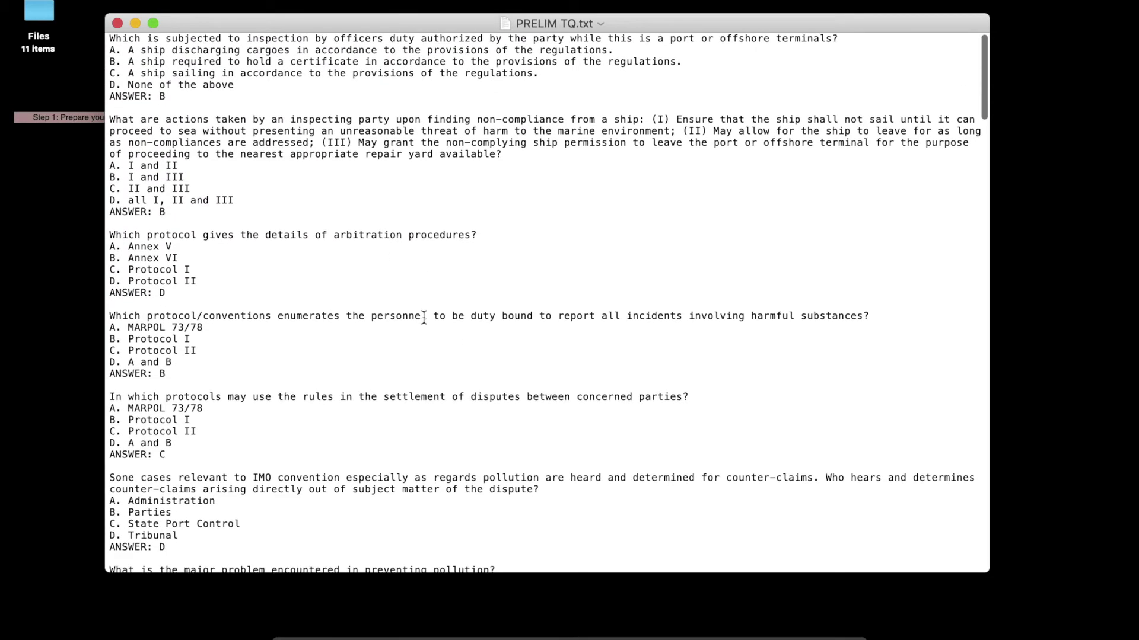
scroll(385, 339, down, 2)
scroll(385, 340, down, 20)
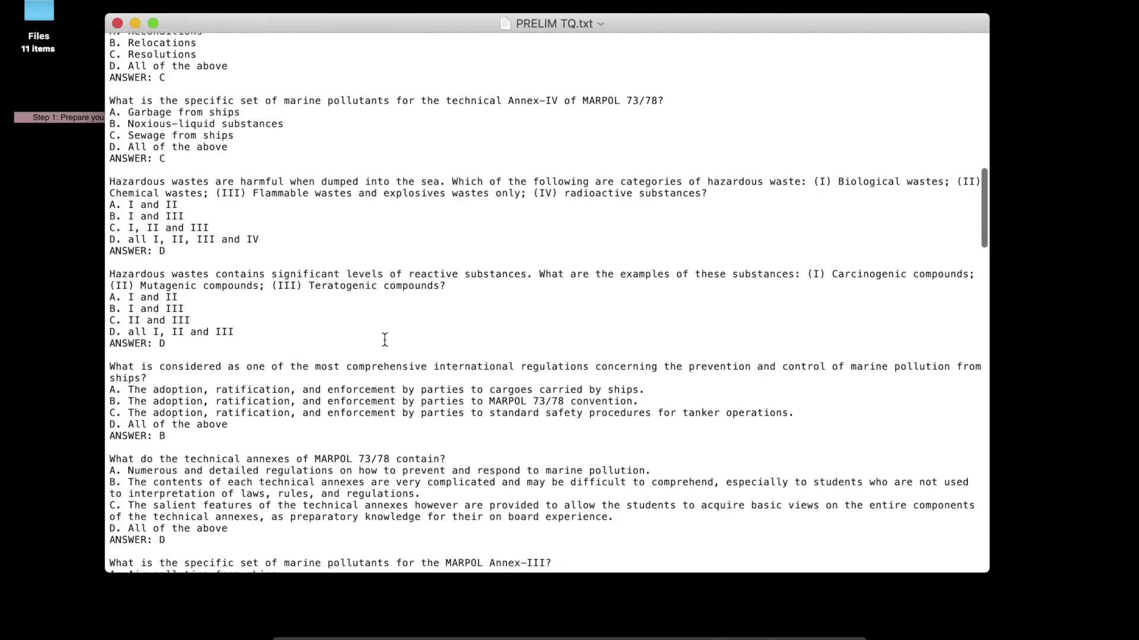
scroll(385, 339, down, 15)
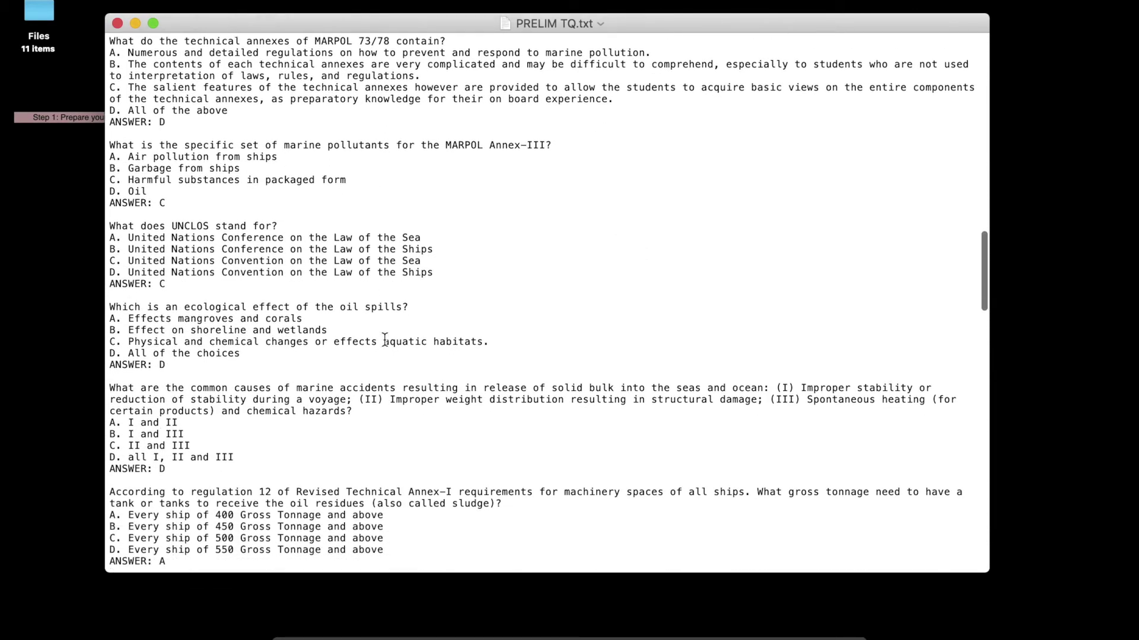
scroll(385, 339, down, 15)
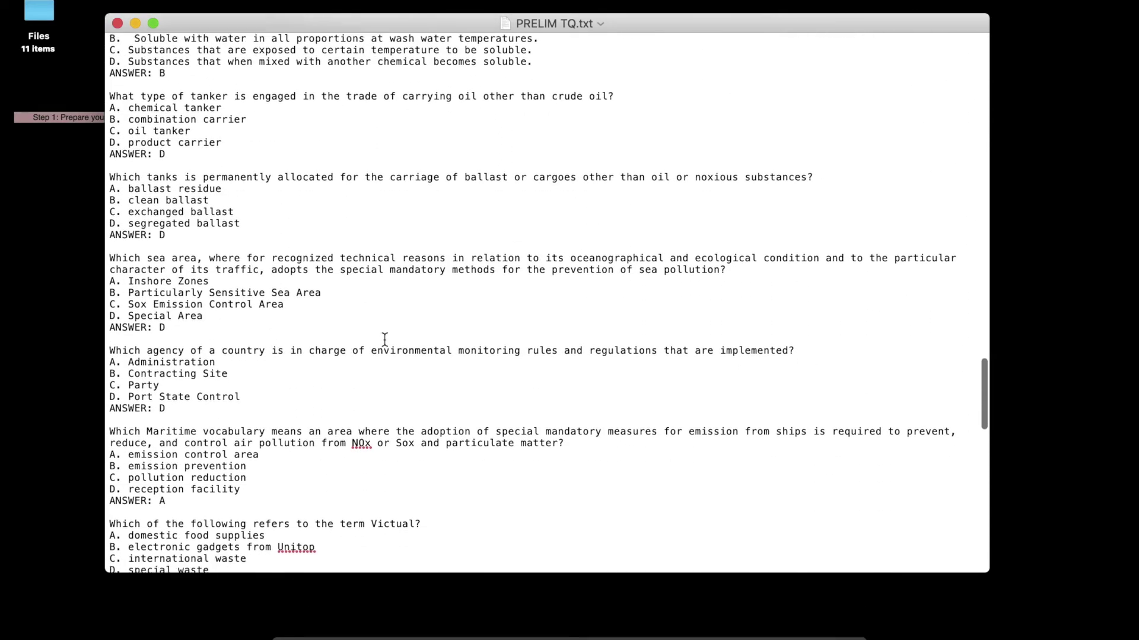
scroll(385, 340, up, 20)
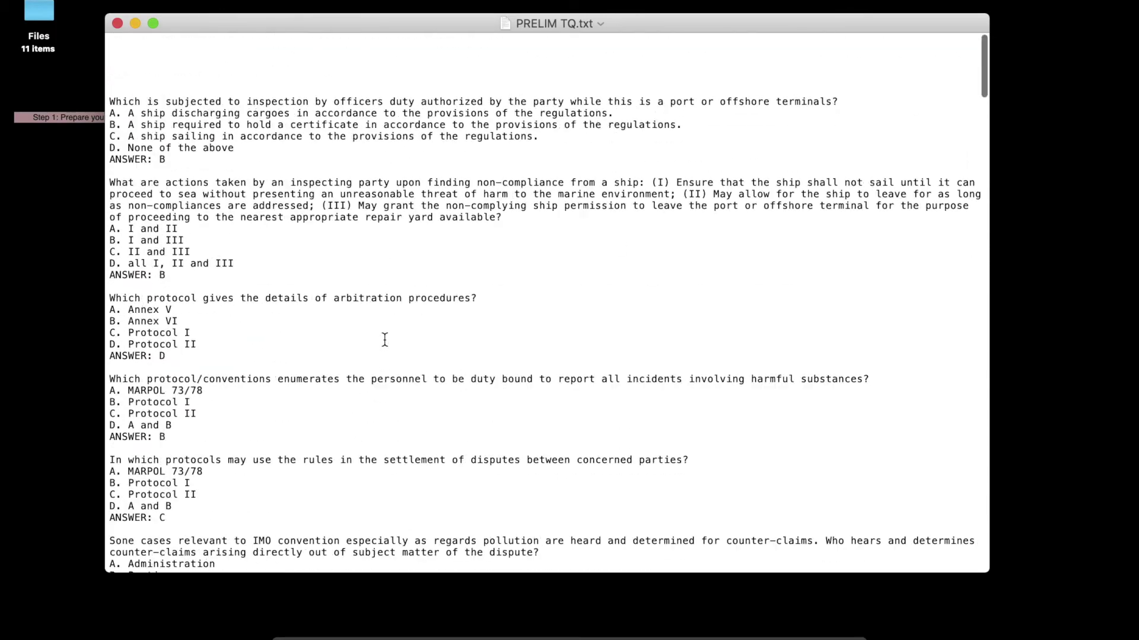
click(117, 23)
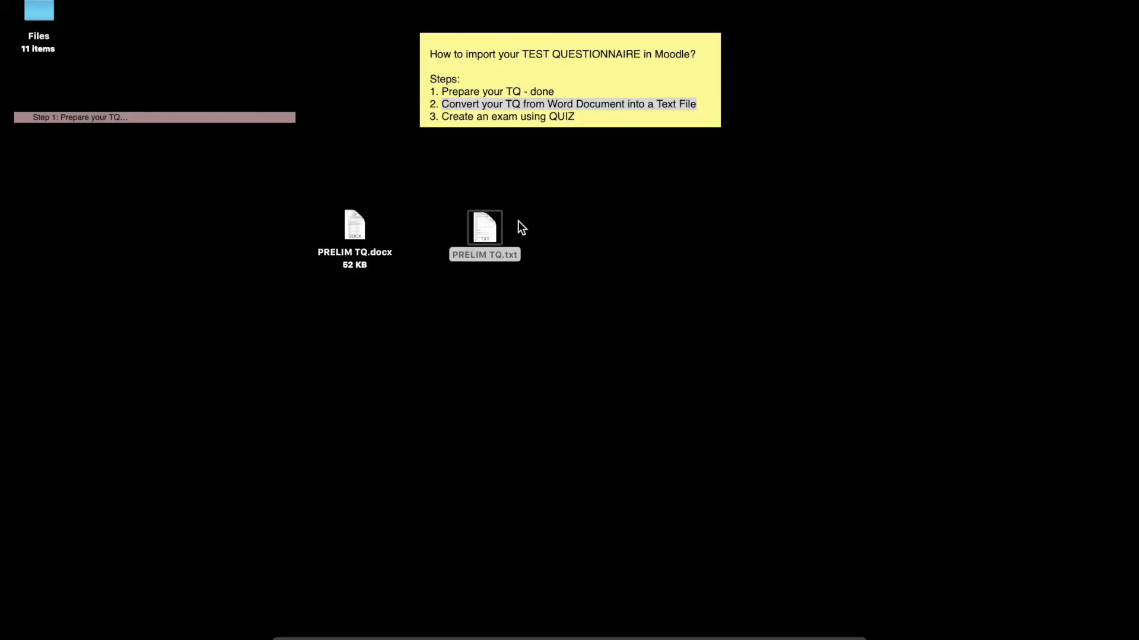
Highlight step 3, Create an exam using QUIZ, on the import-steps sticky note.
click(589, 115)
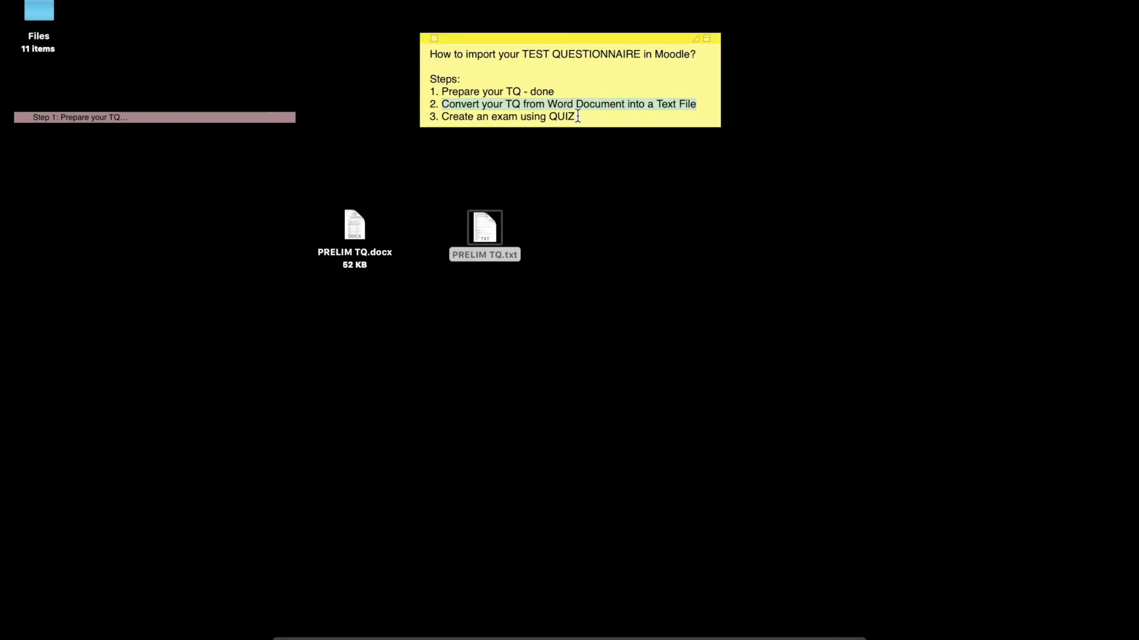
drag(589, 116, 426, 117)
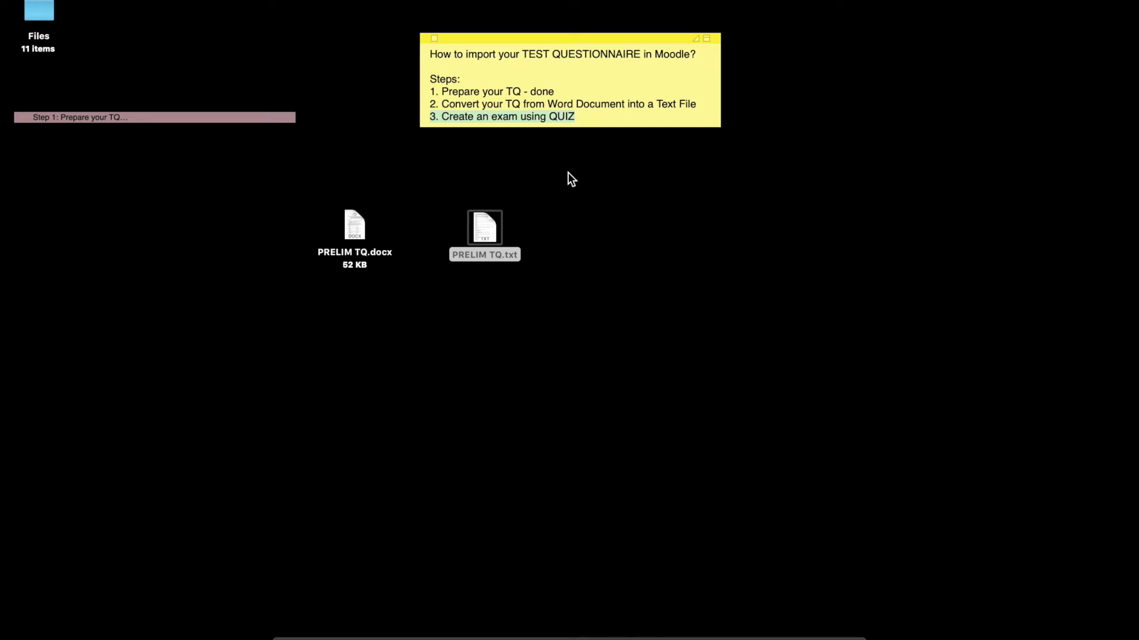
click(611, 222)
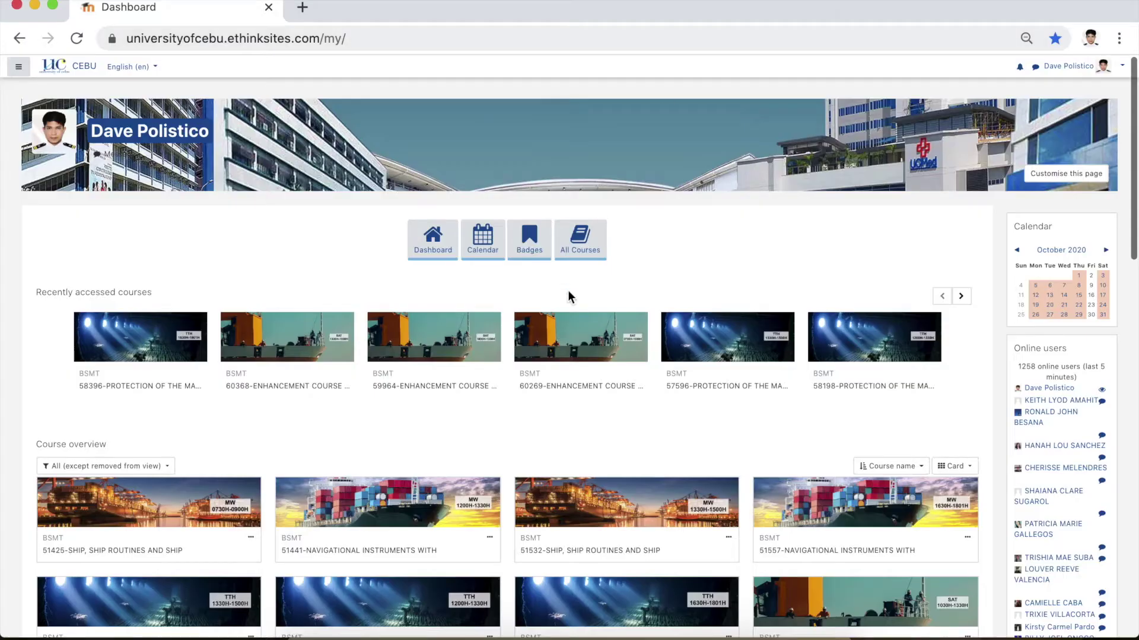
Open the PROTECTION OF THE MARINE ENVIRONMENT course, turn editing on, and add a Quiz to Prelim - Week 4.
click(139, 352)
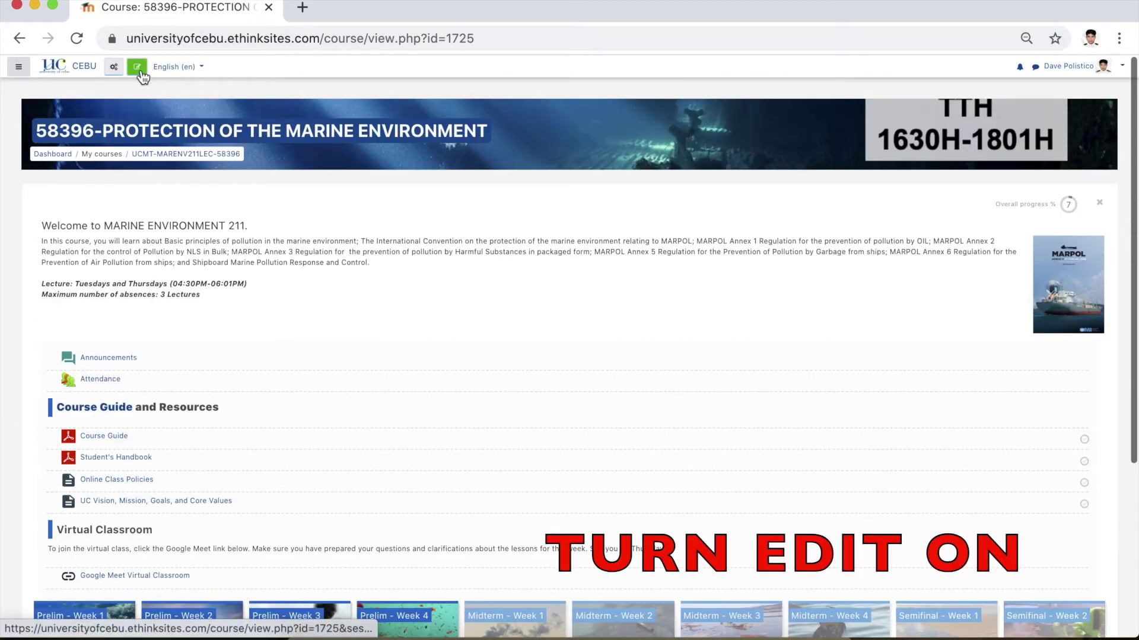
click(137, 67)
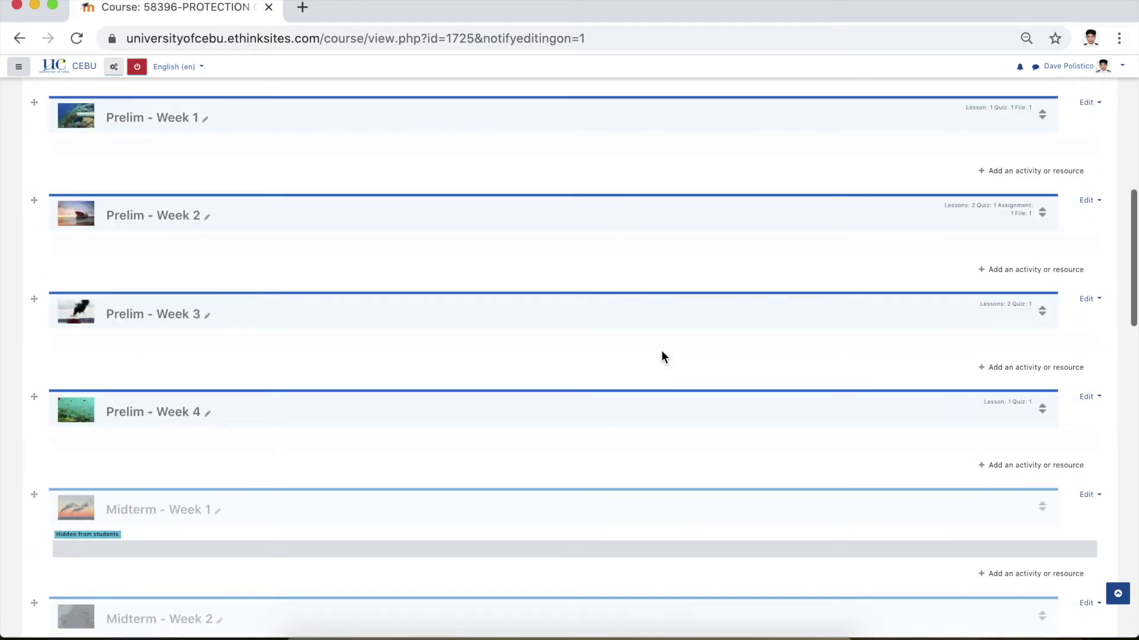
scroll(646, 426, down, 1)
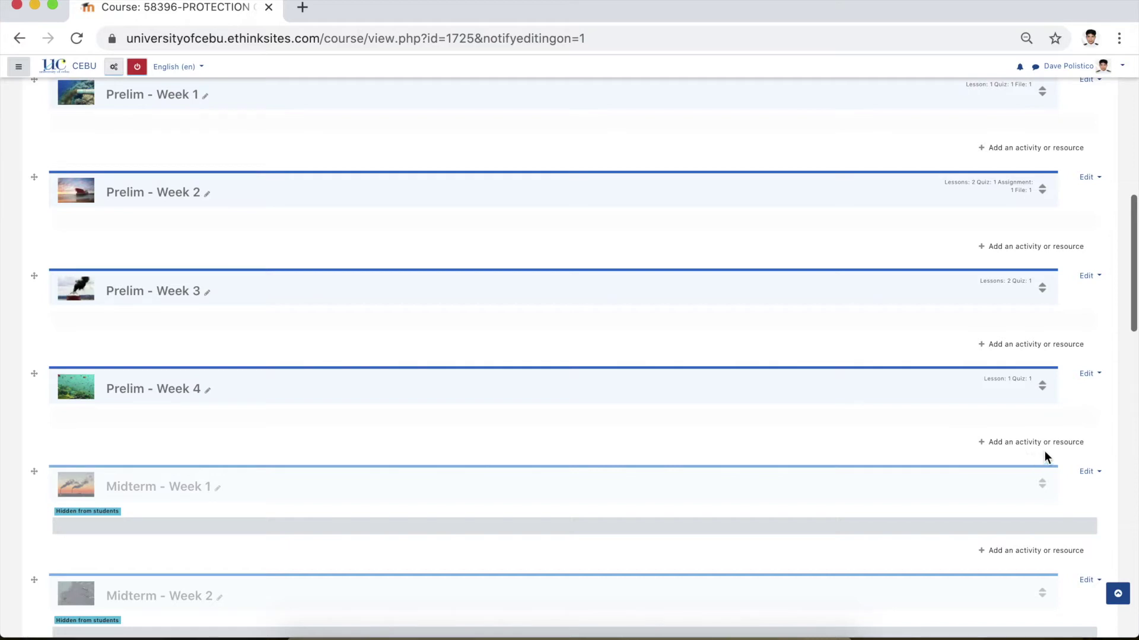
click(1059, 446)
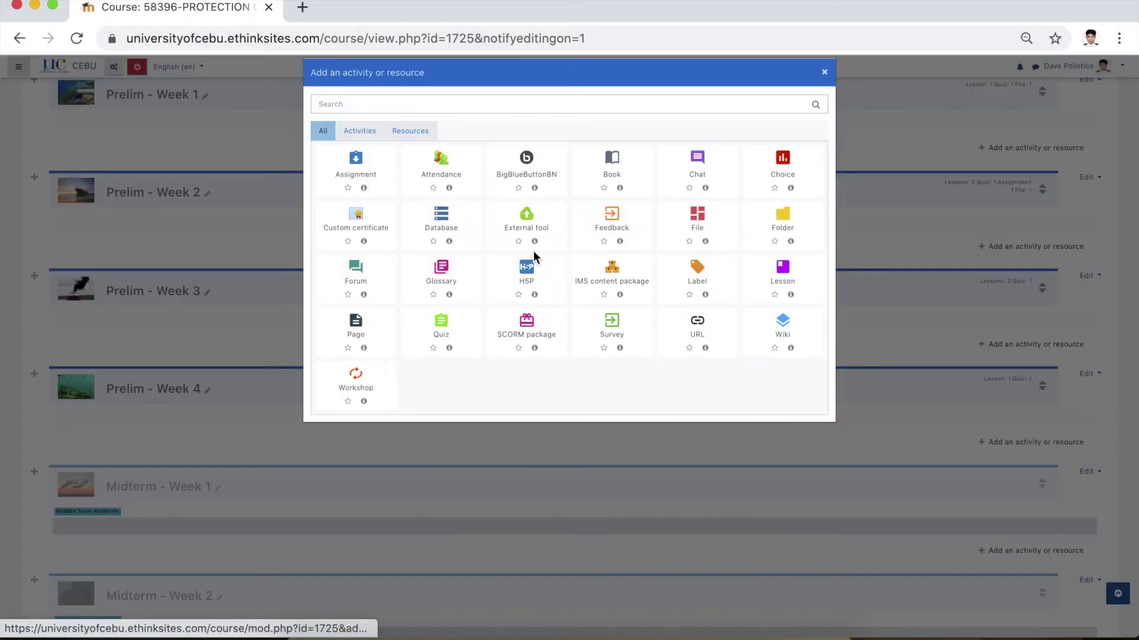
click(442, 328)
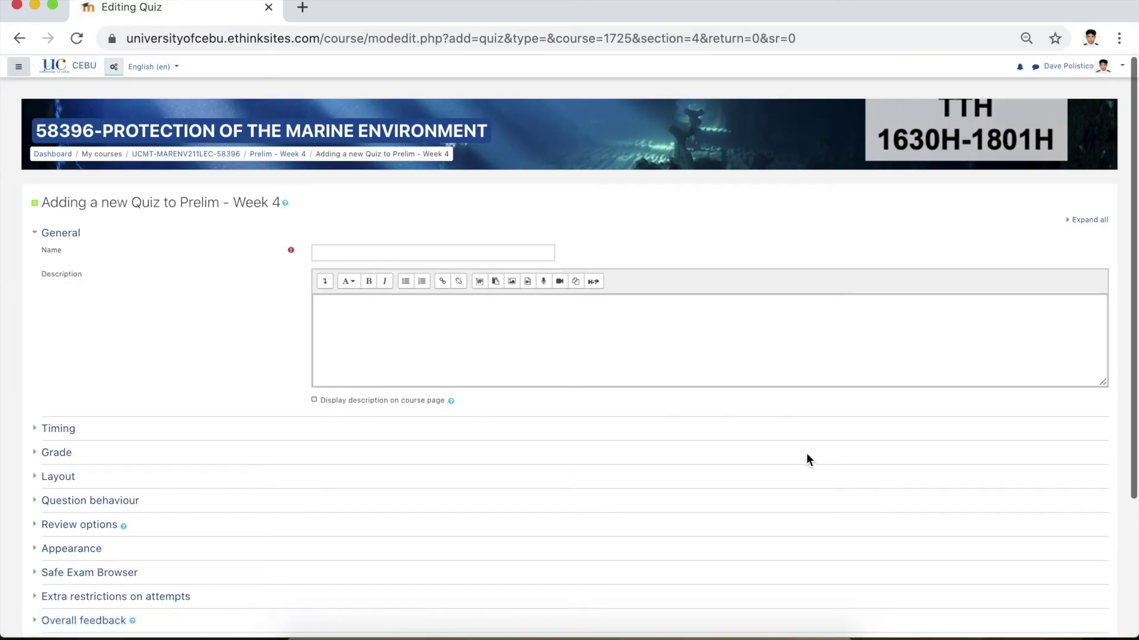
Name the new quiz 'PRELIM EXAM'.
click(481, 255)
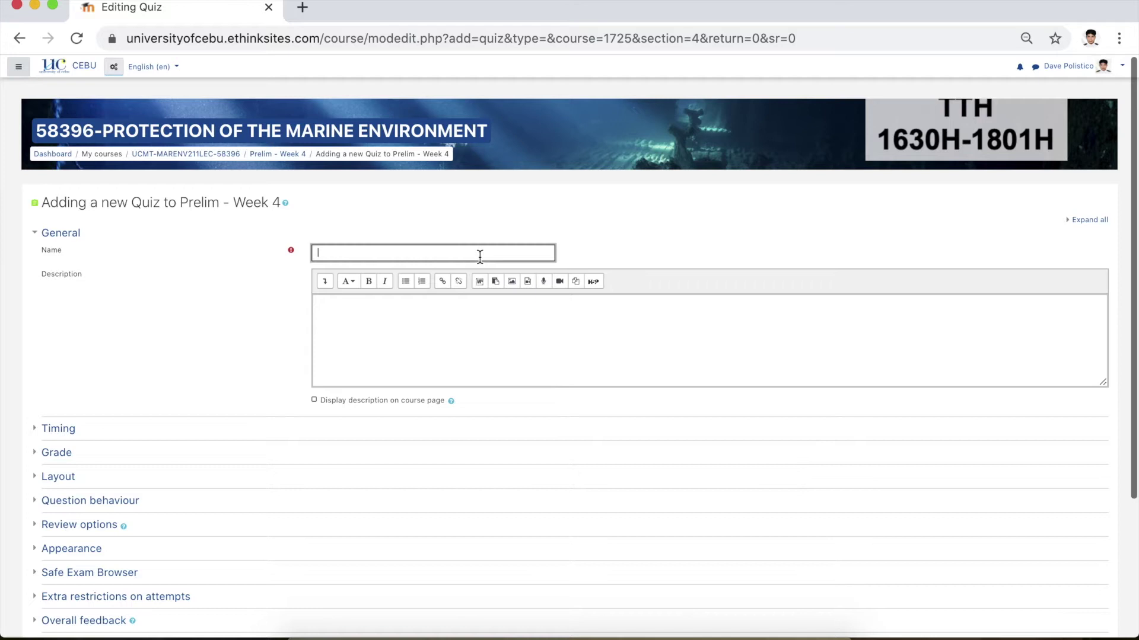
text(PRELIM EXAM)
scroll(206, 394, down, 2)
click(158, 326)
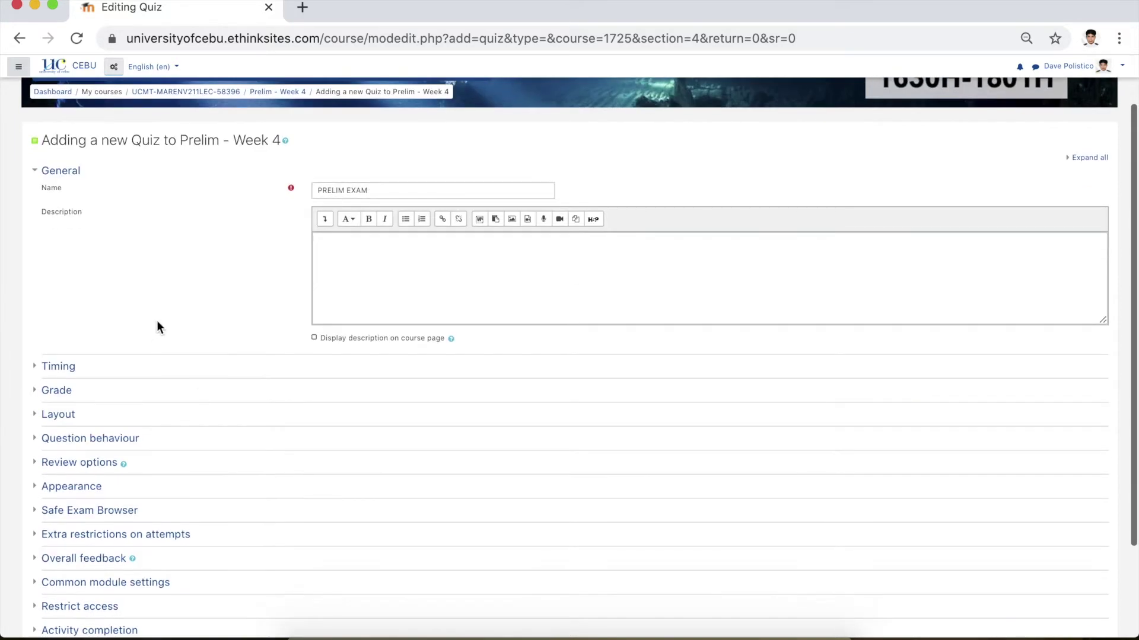
scroll(158, 325, up, 2)
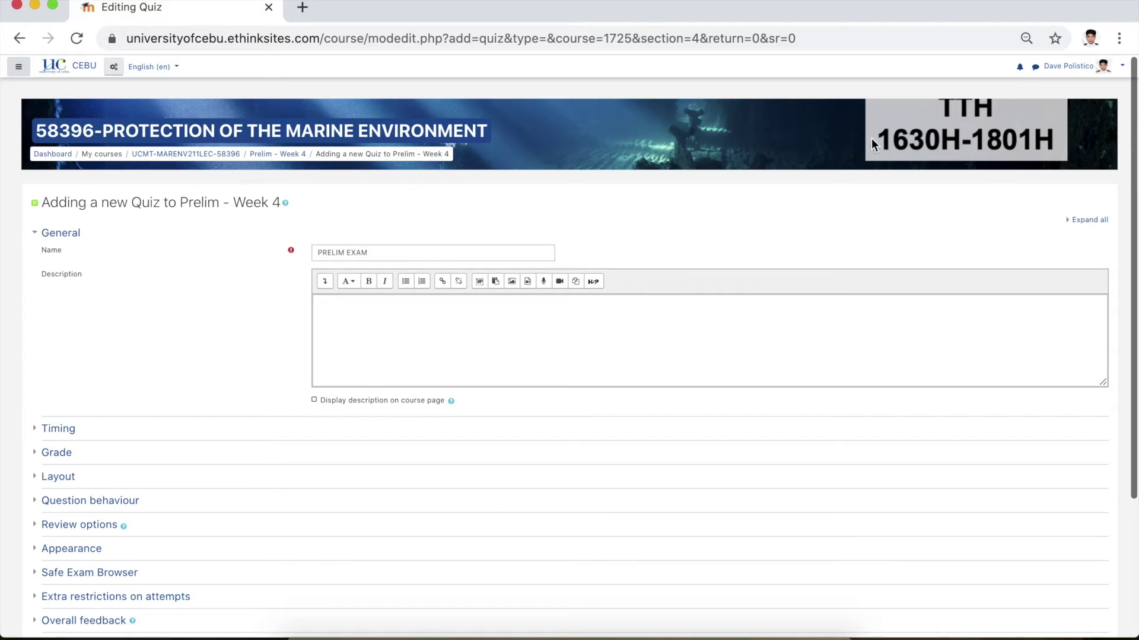
scroll(533, 431, down, 3)
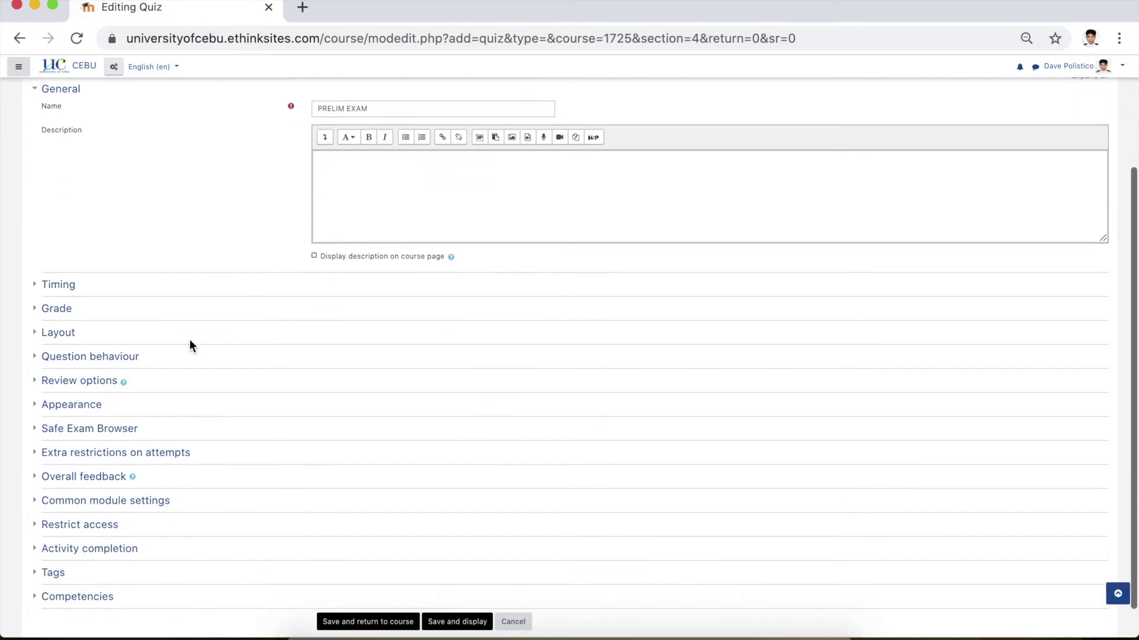
Enable the quiz opening date and set it to 8 October 2020, 16:30.
click(68, 283)
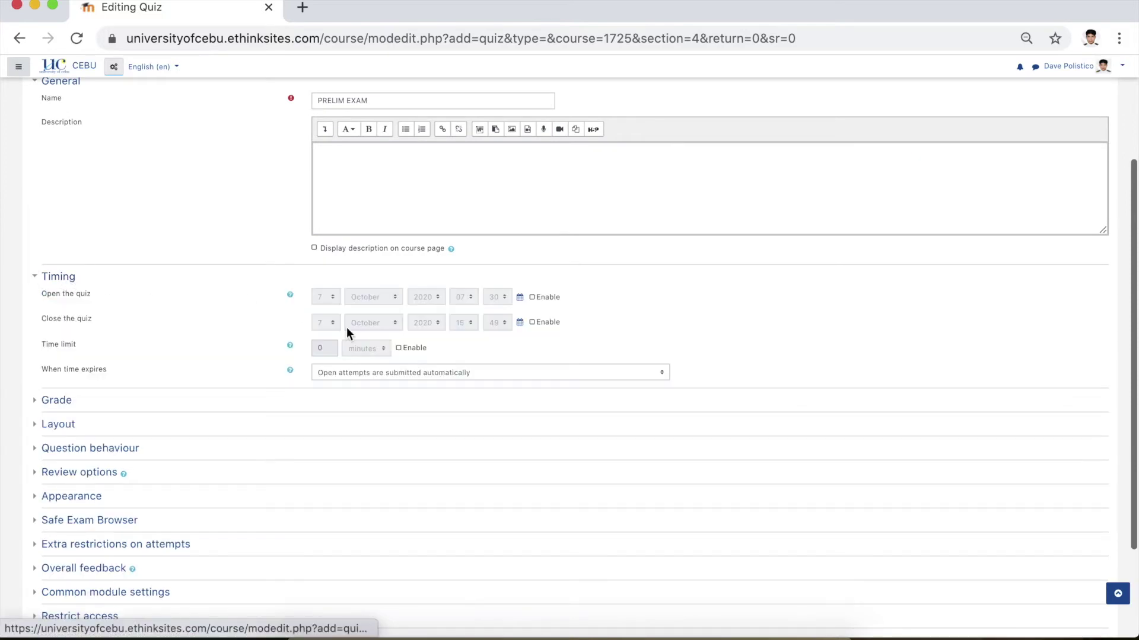
click(532, 296)
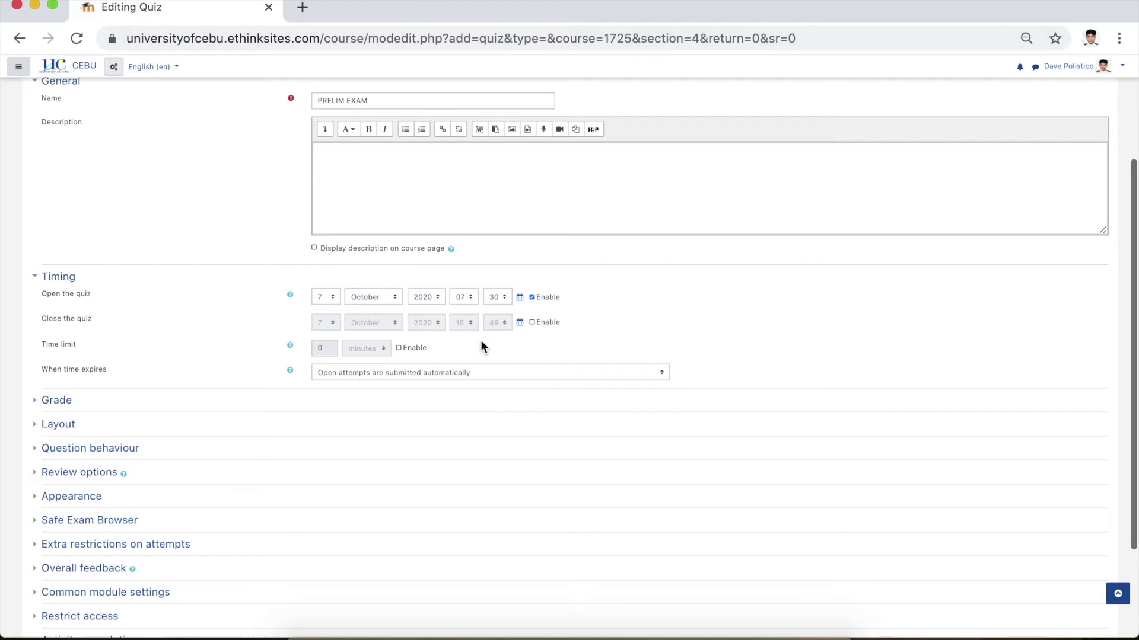
click(332, 297)
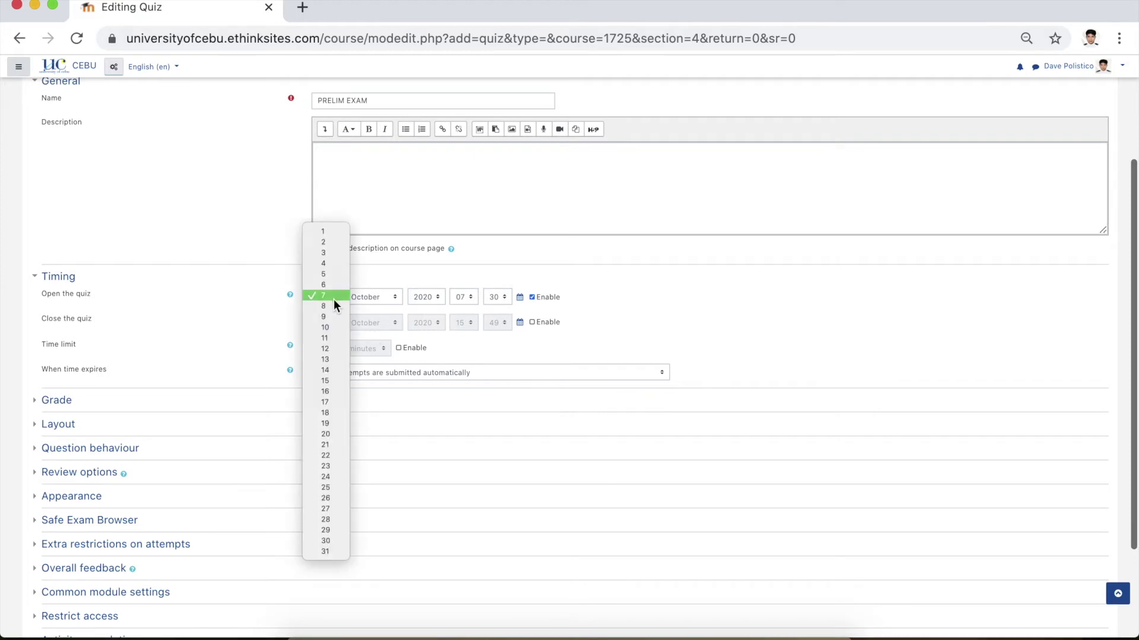
click(332, 307)
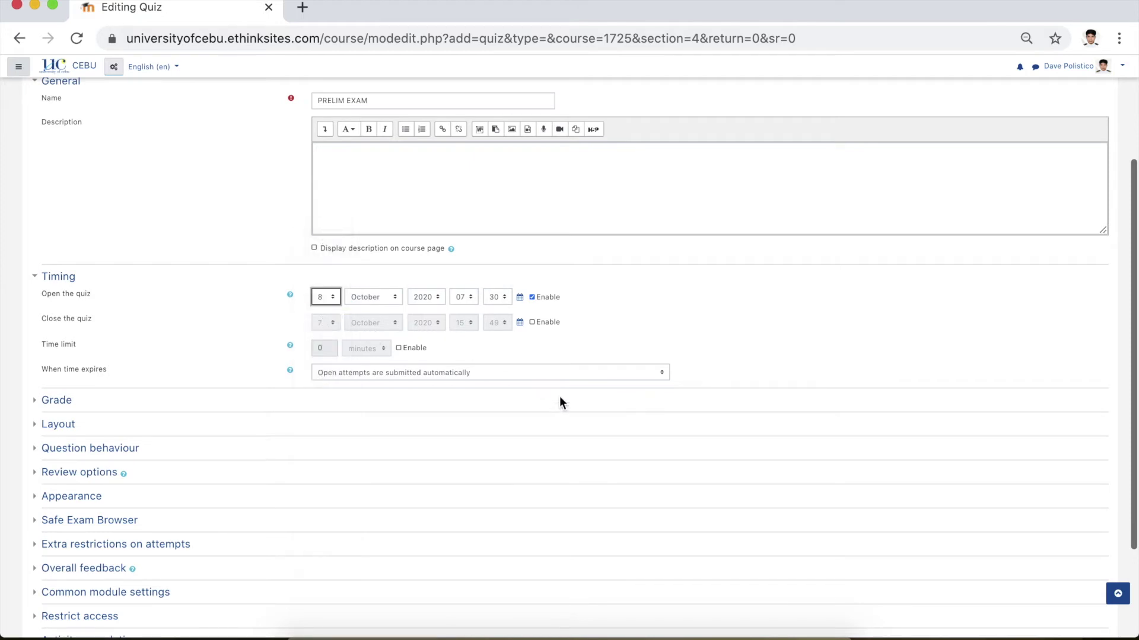
scroll(561, 398, up, 2)
click(471, 343)
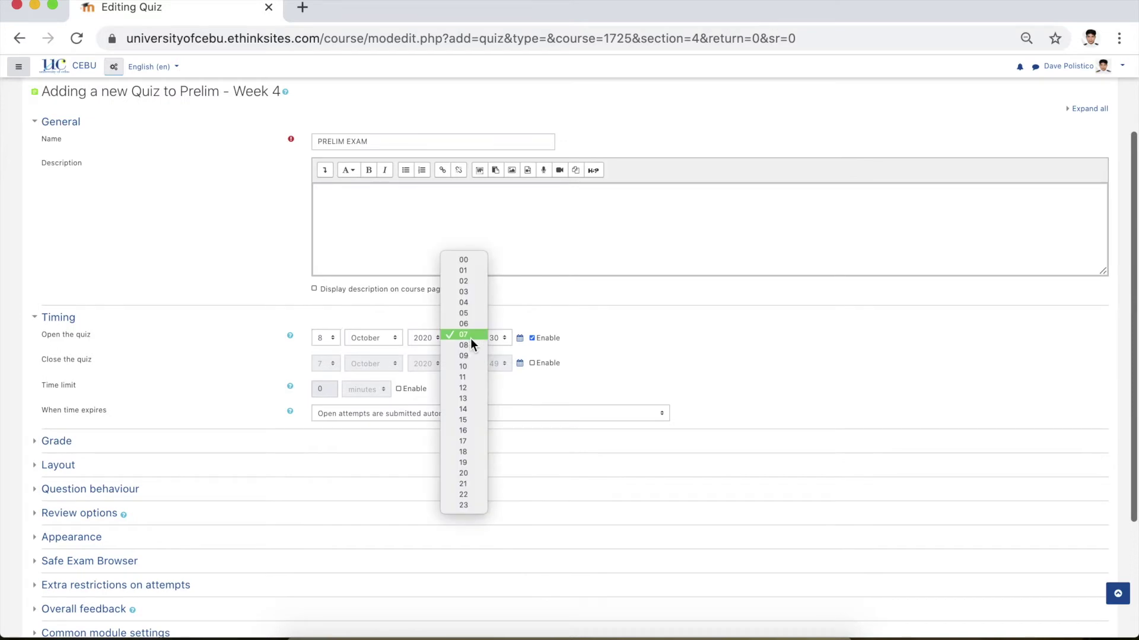
click(466, 430)
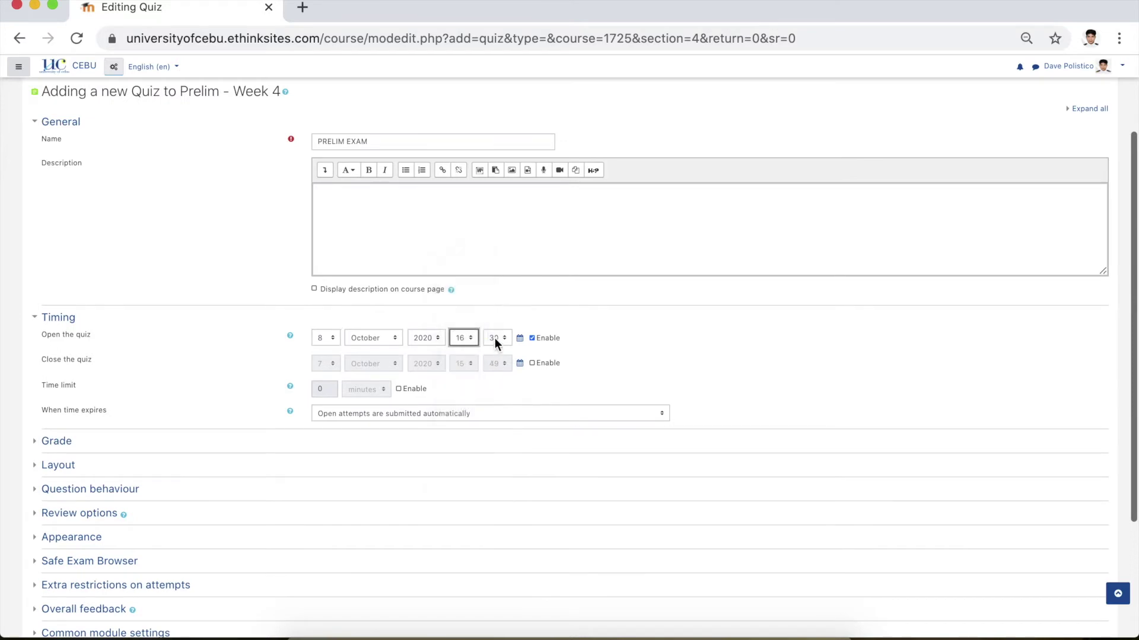
Enable the quiz closing date and set it to 8 October 2020, 18:01.
click(532, 363)
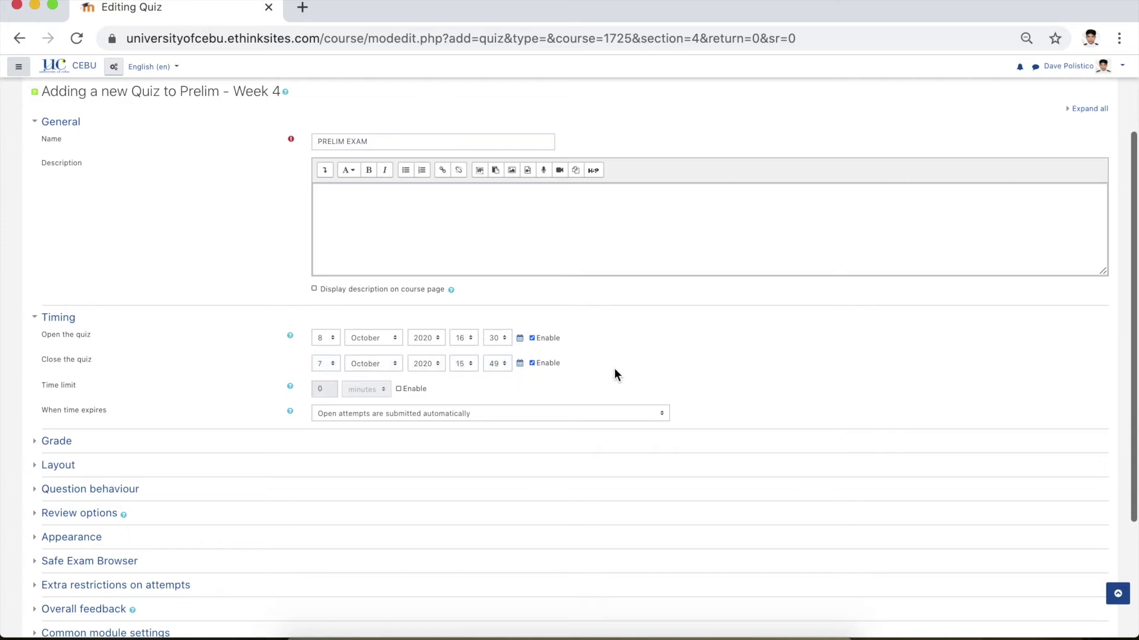
scroll(613, 368, down, 2)
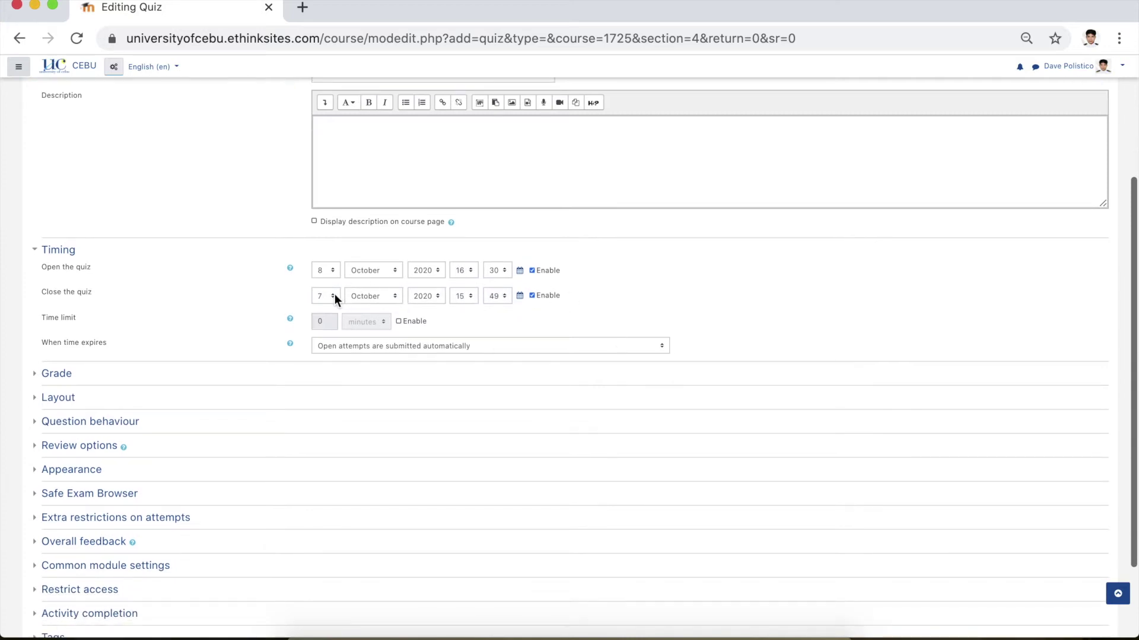
click(334, 296)
click(330, 305)
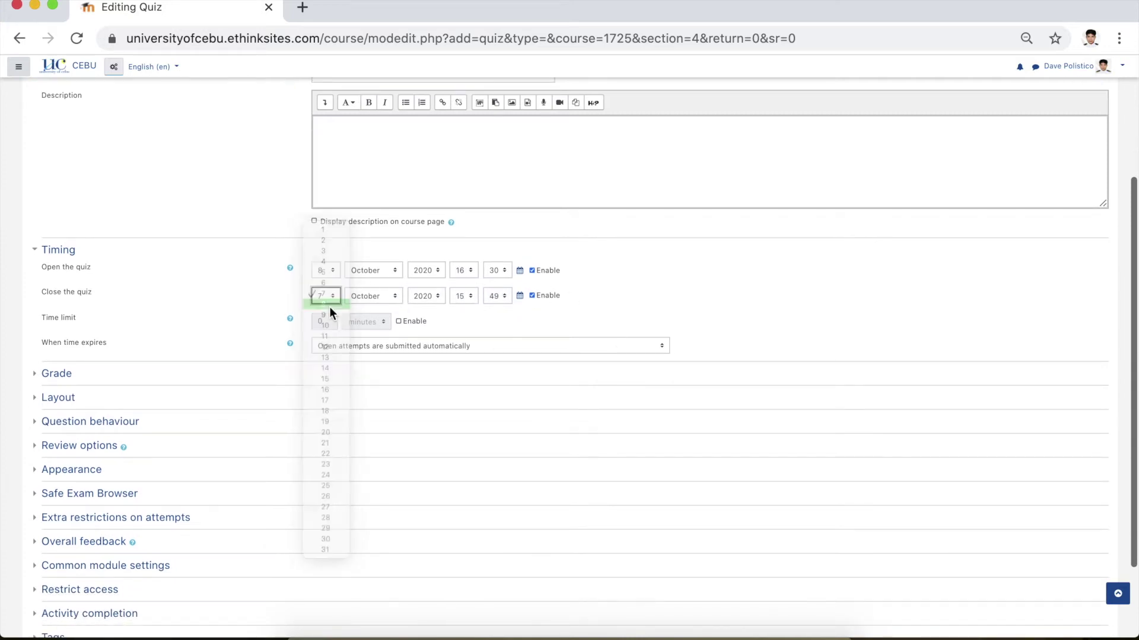
click(469, 296)
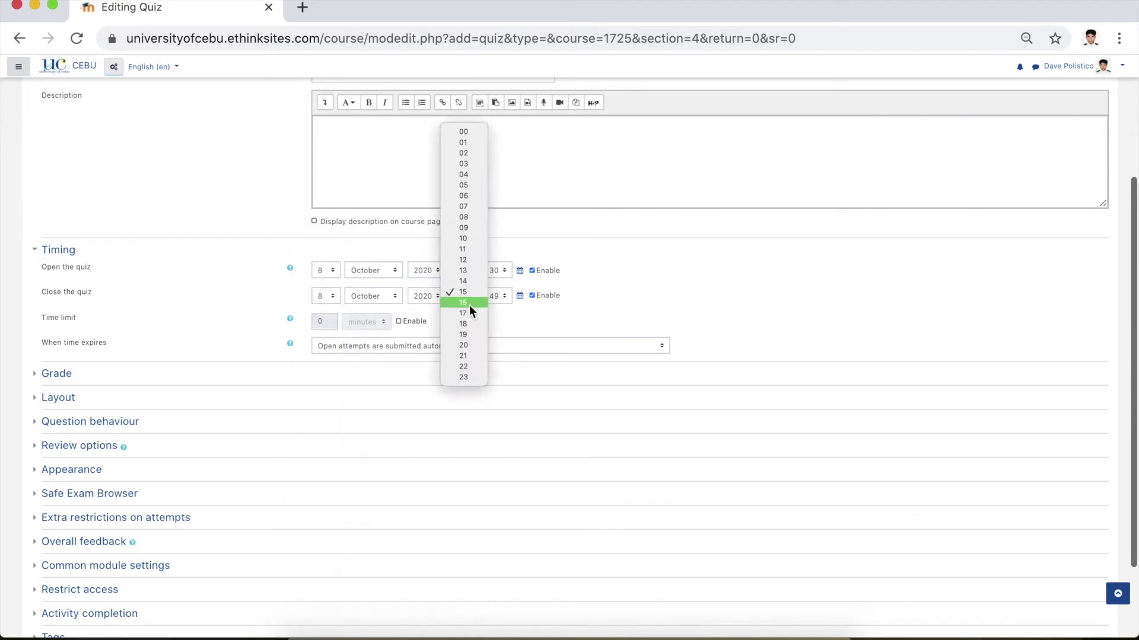
click(467, 323)
click(498, 296)
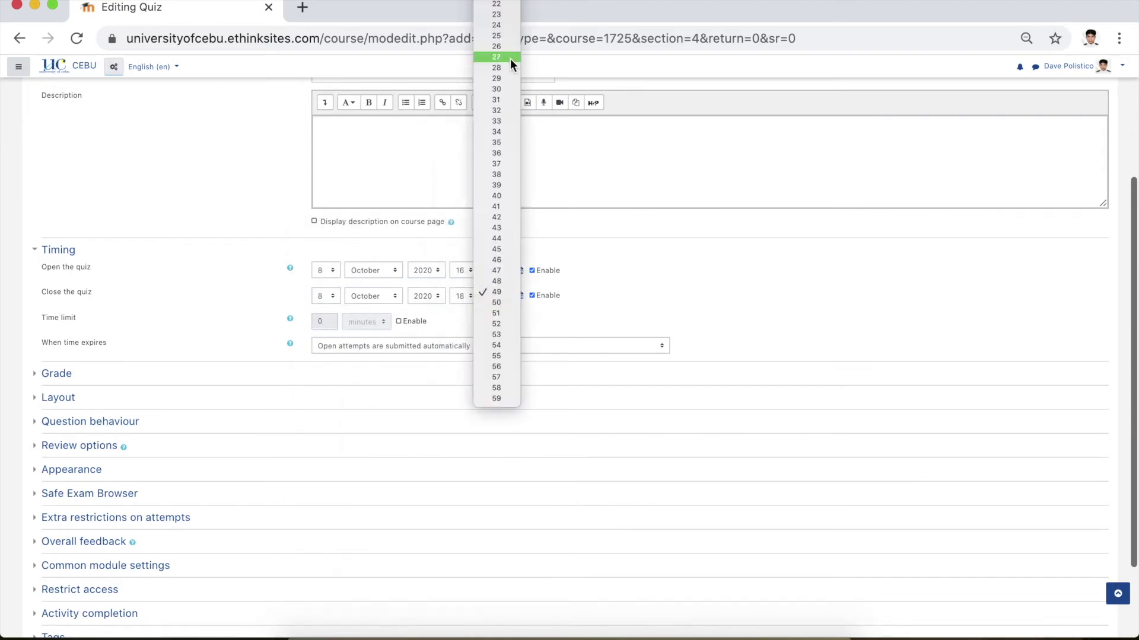
scroll(510, 59, up, 5)
click(501, 5)
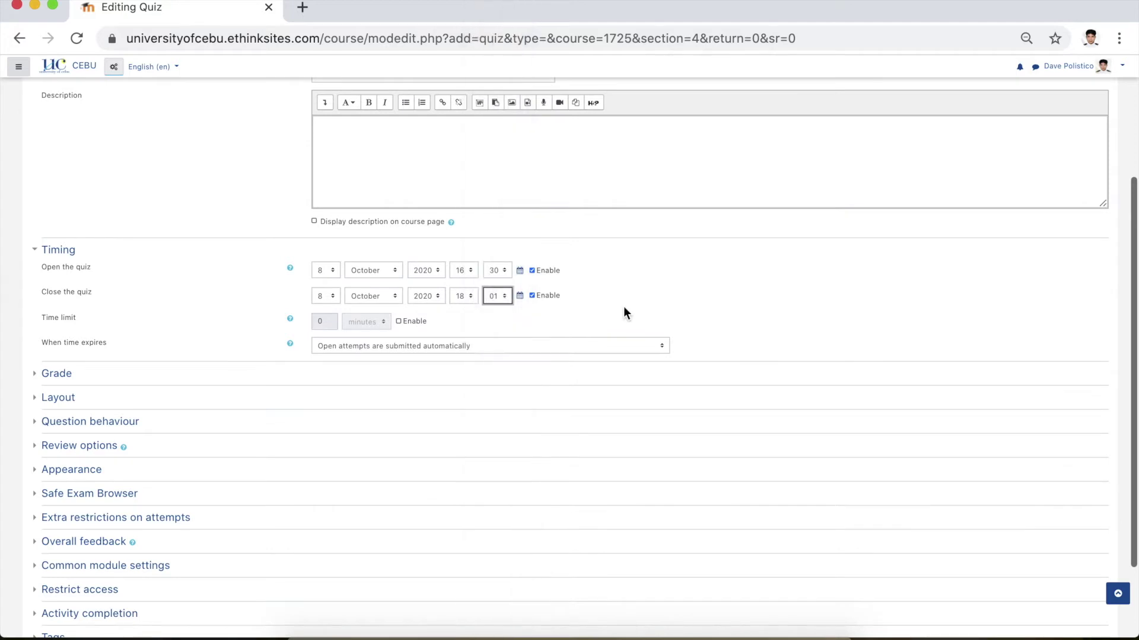
Enable a 45-minute time limit and collapse the Timing section.
click(399, 321)
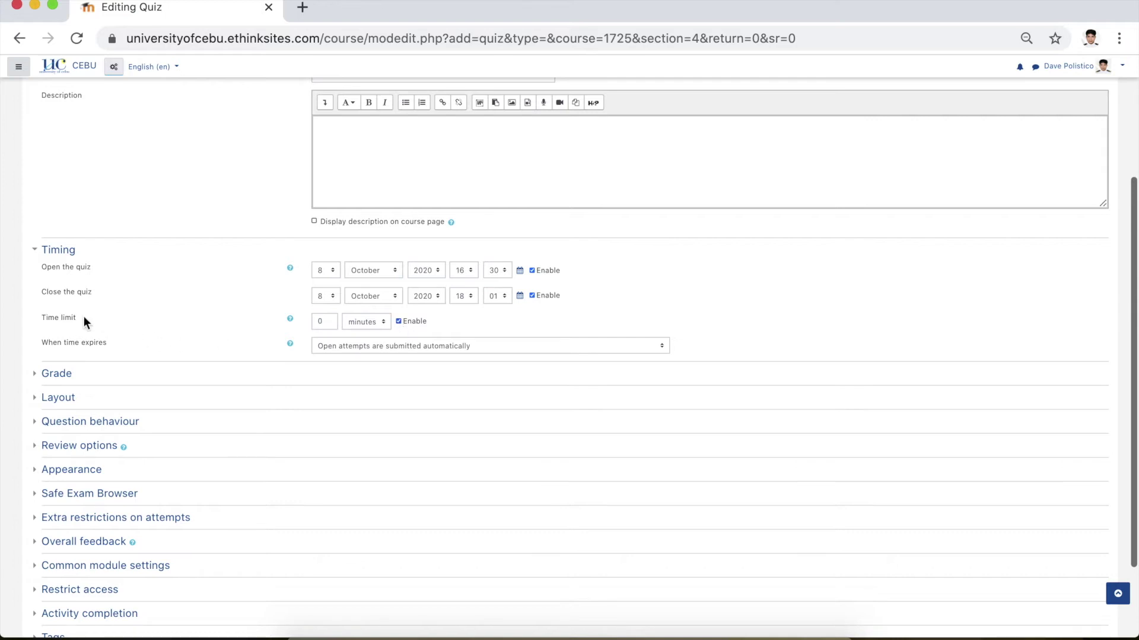
click(325, 323)
text(45)
click(894, 323)
scroll(534, 284, down, 1)
click(59, 210)
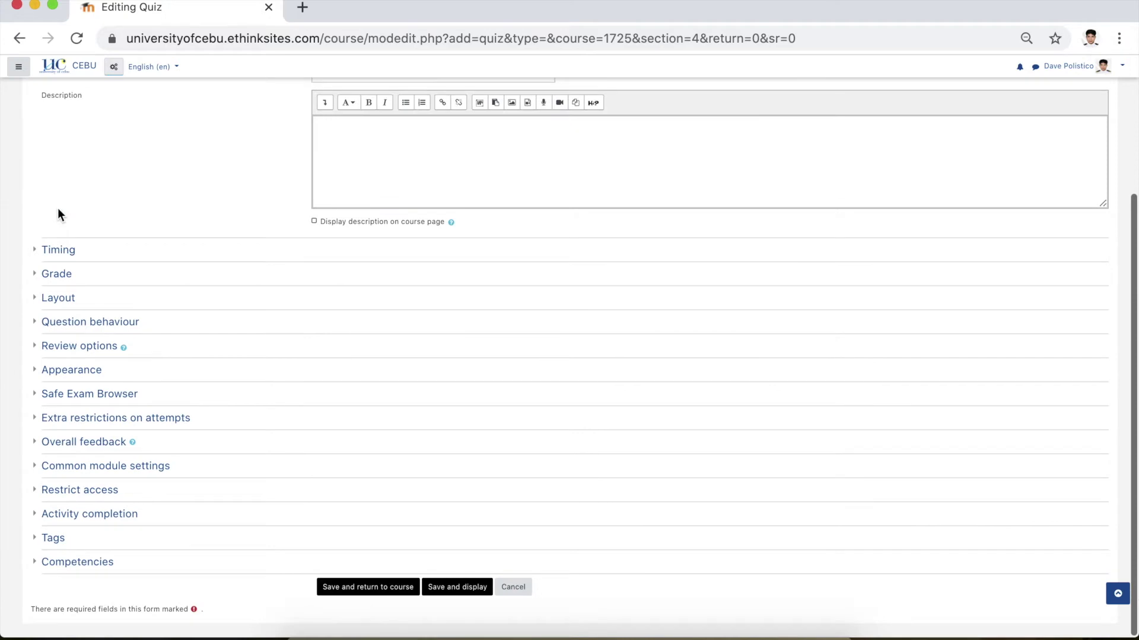
In the Grade settings, set grade to pass to 25 and attempts allowed to 1.
click(63, 272)
scroll(315, 389, down, 2)
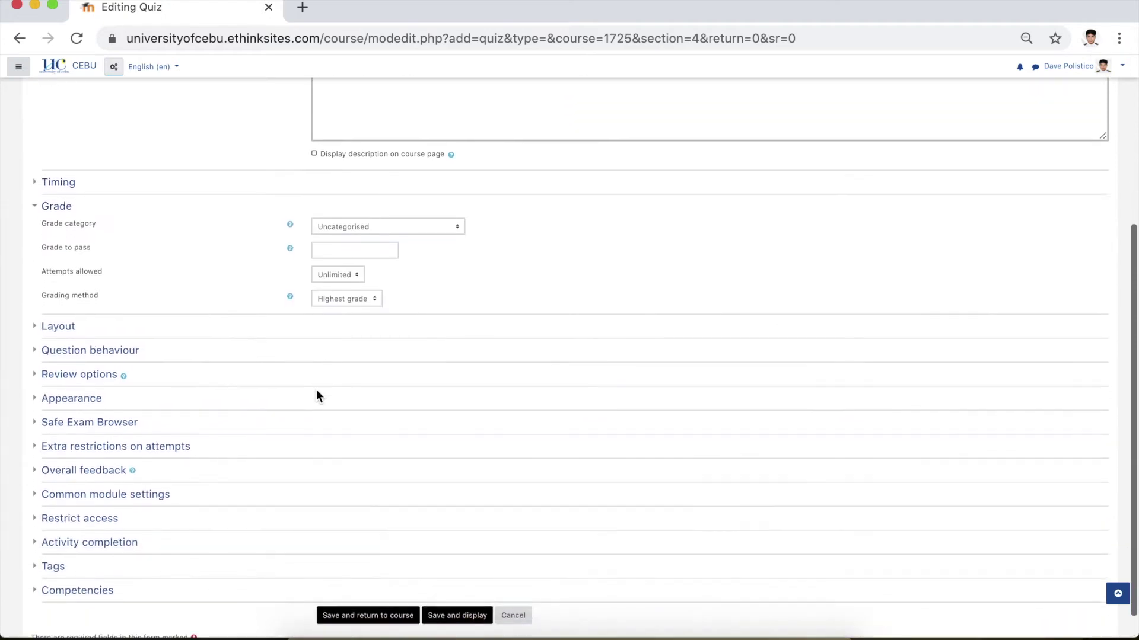
click(354, 223)
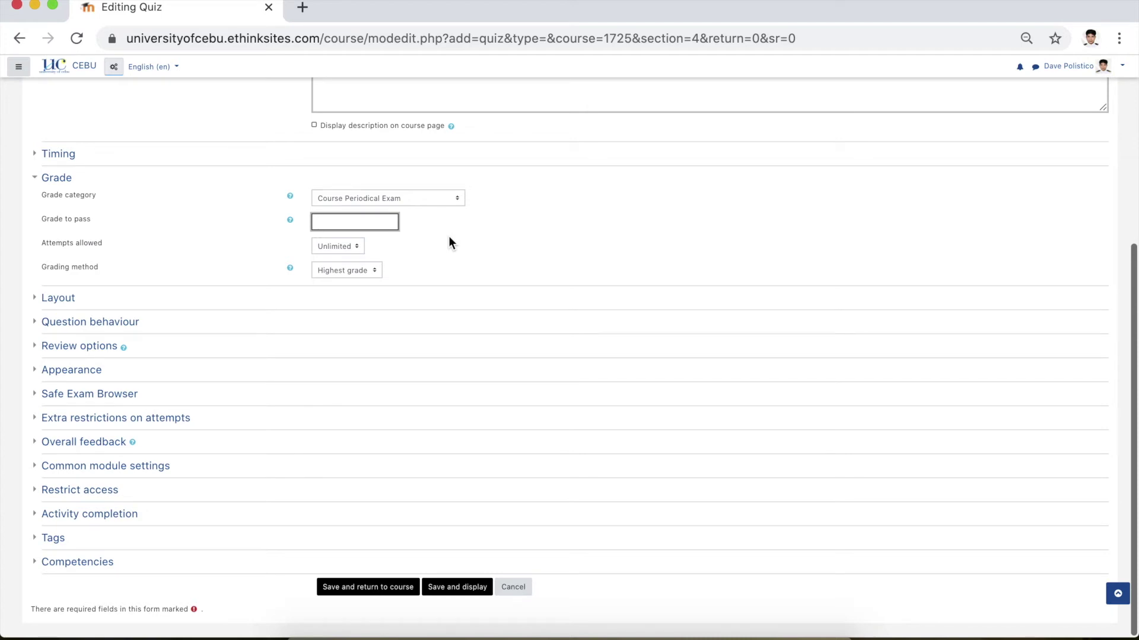
text(25)
click(483, 257)
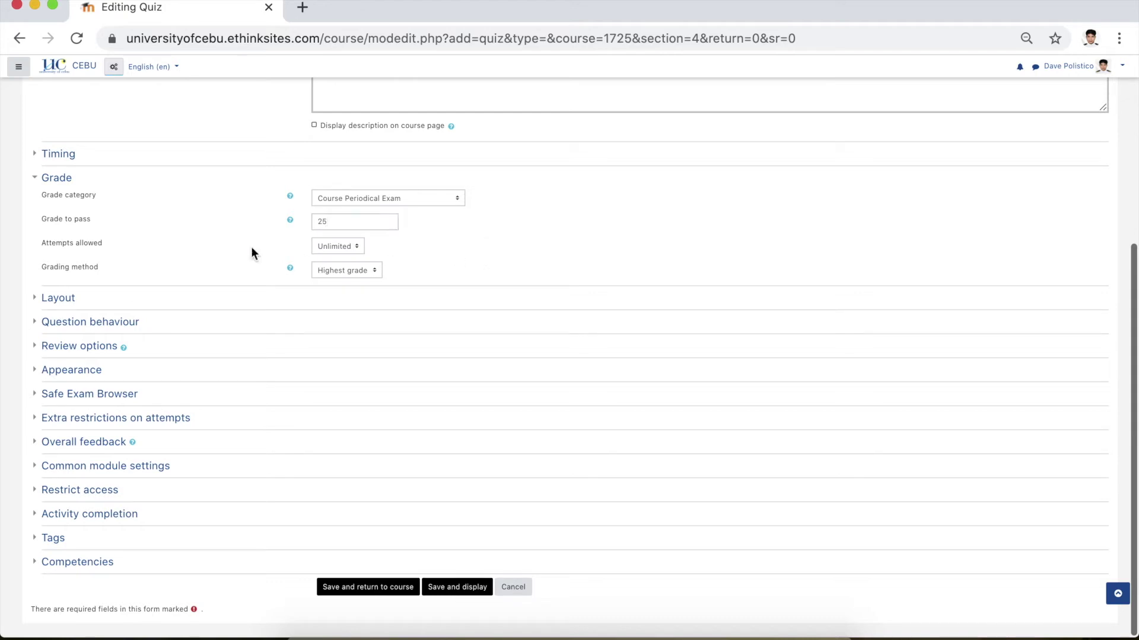
click(336, 246)
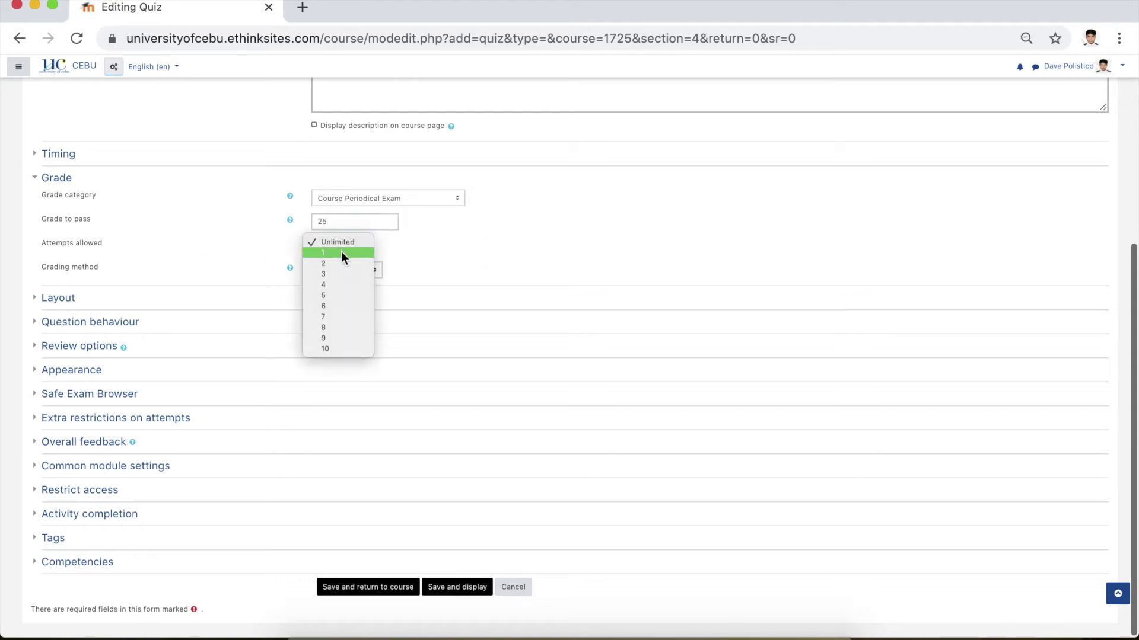
click(342, 254)
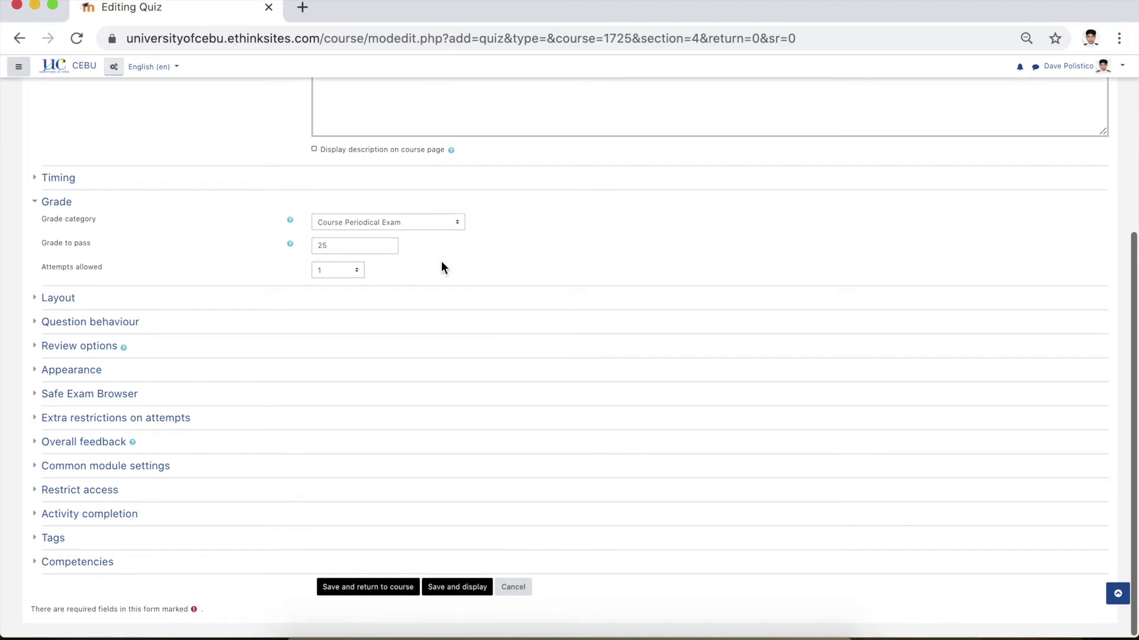
Expand the Layout, Question behaviour and Review options sections.
click(59, 299)
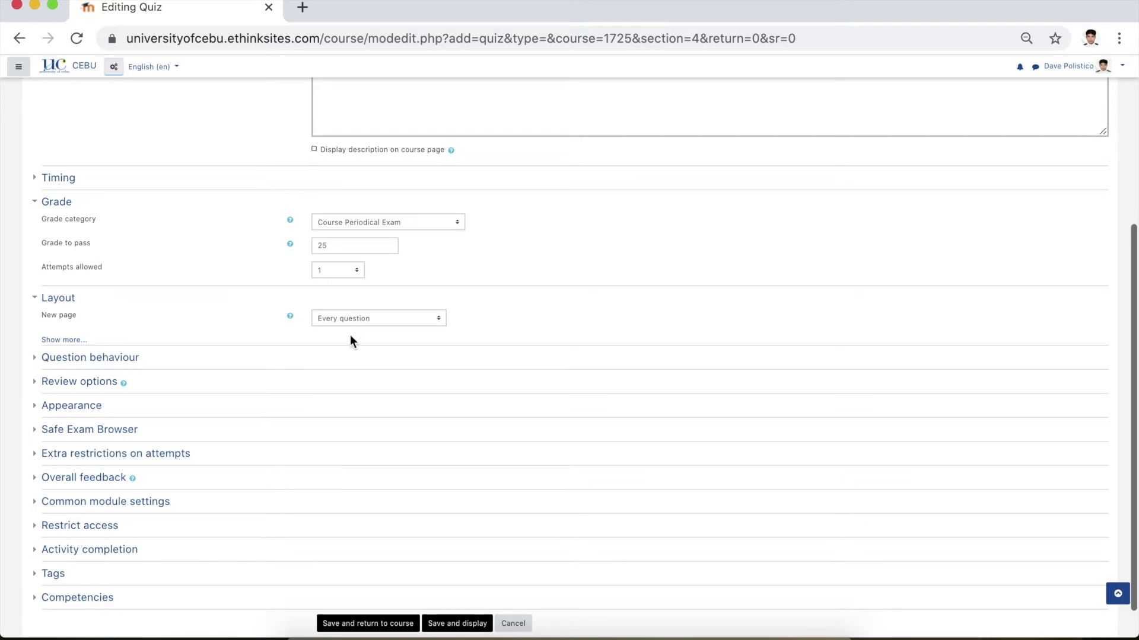
scroll(436, 327, down, 1)
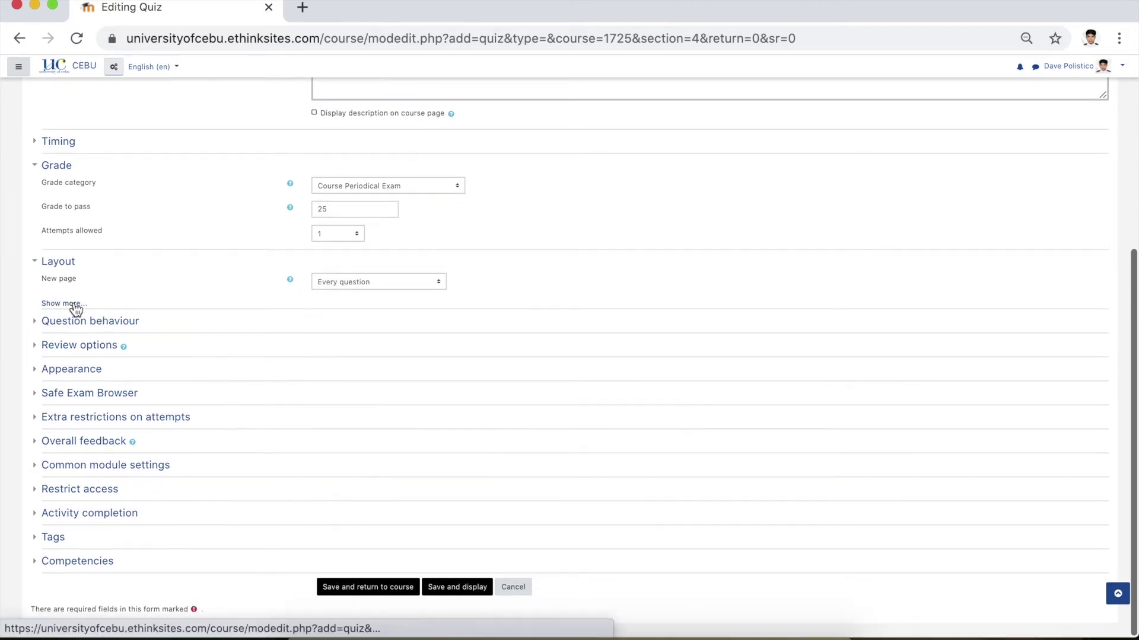
click(103, 323)
scroll(332, 460, down, 2)
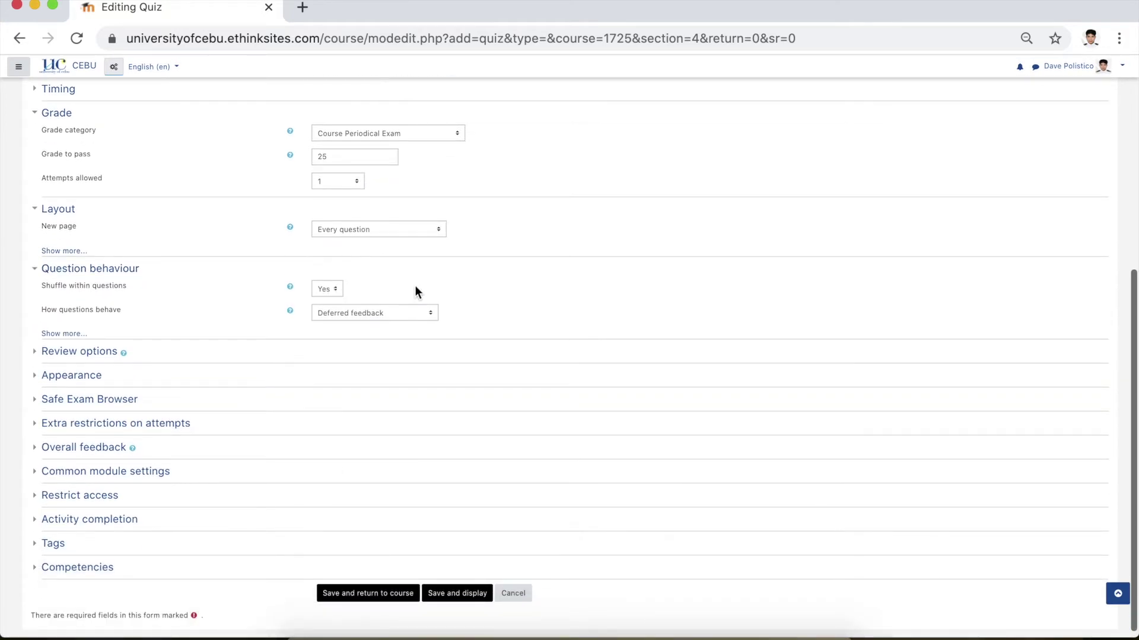
scroll(418, 291, down, 1)
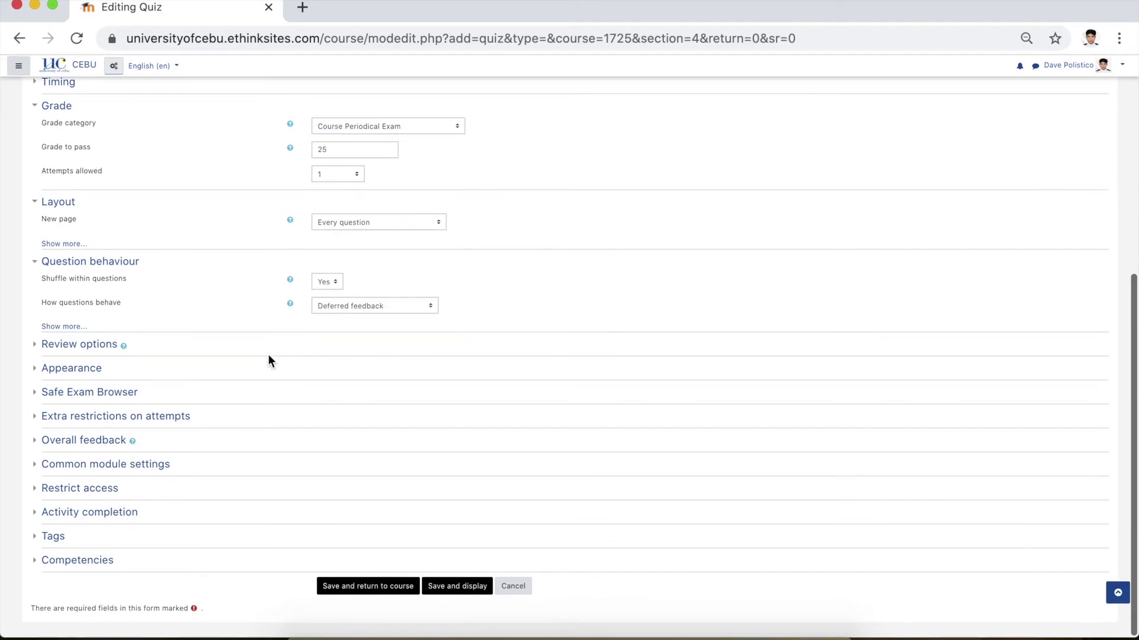
click(90, 352)
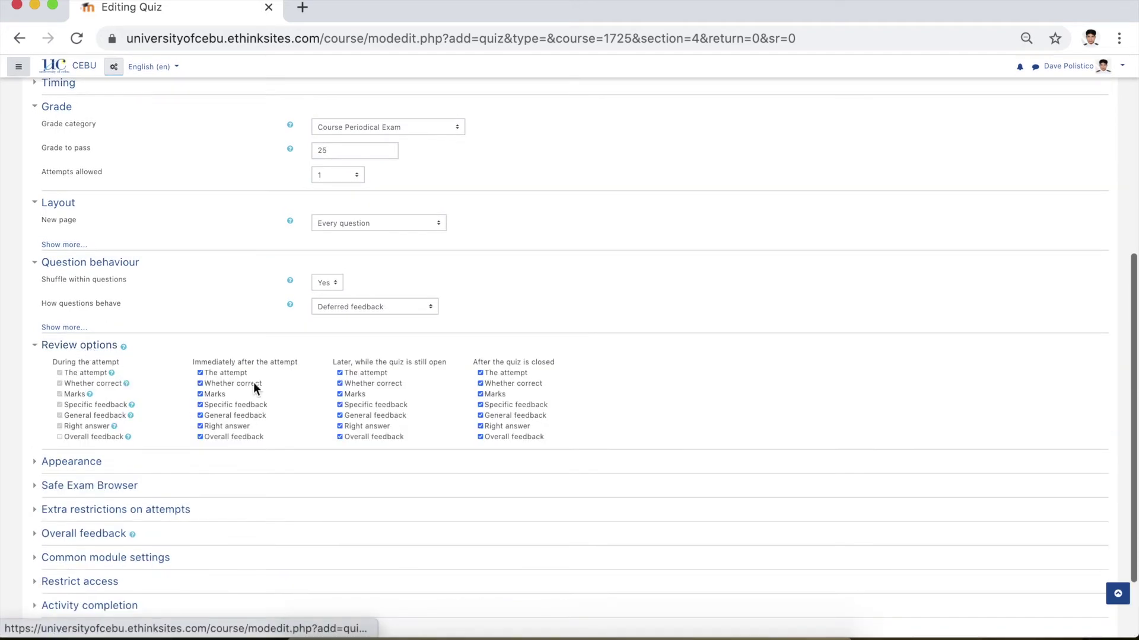
Expand Appearance and save the PRELIM EXAM quiz with Save and display.
scroll(329, 419, down, 2)
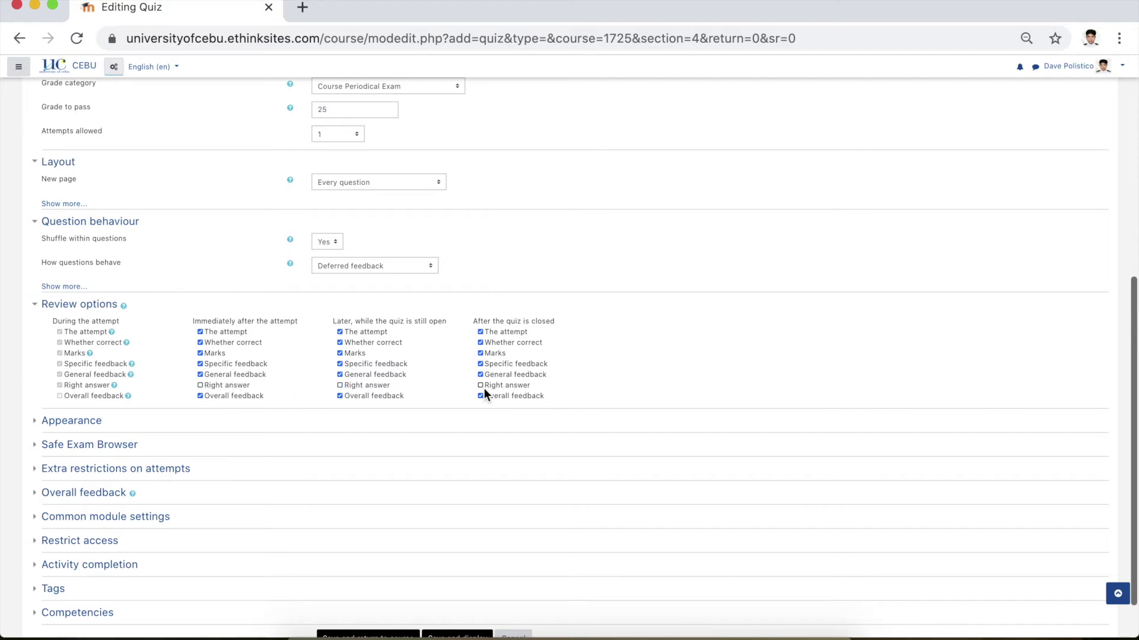
scroll(492, 497, down, 4)
click(607, 311)
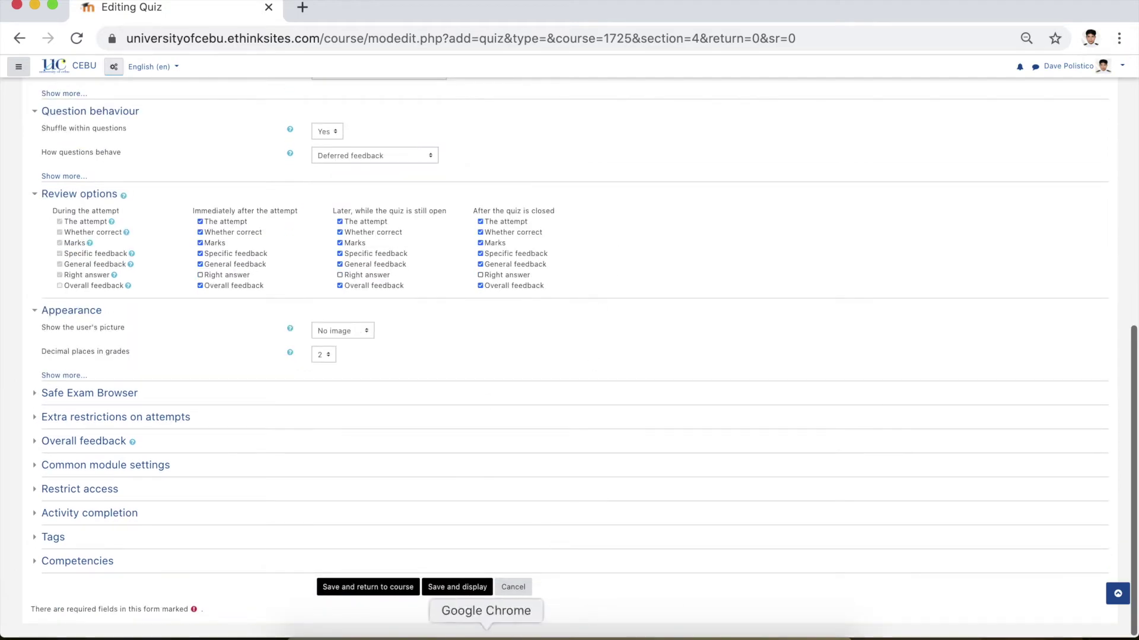
click(475, 590)
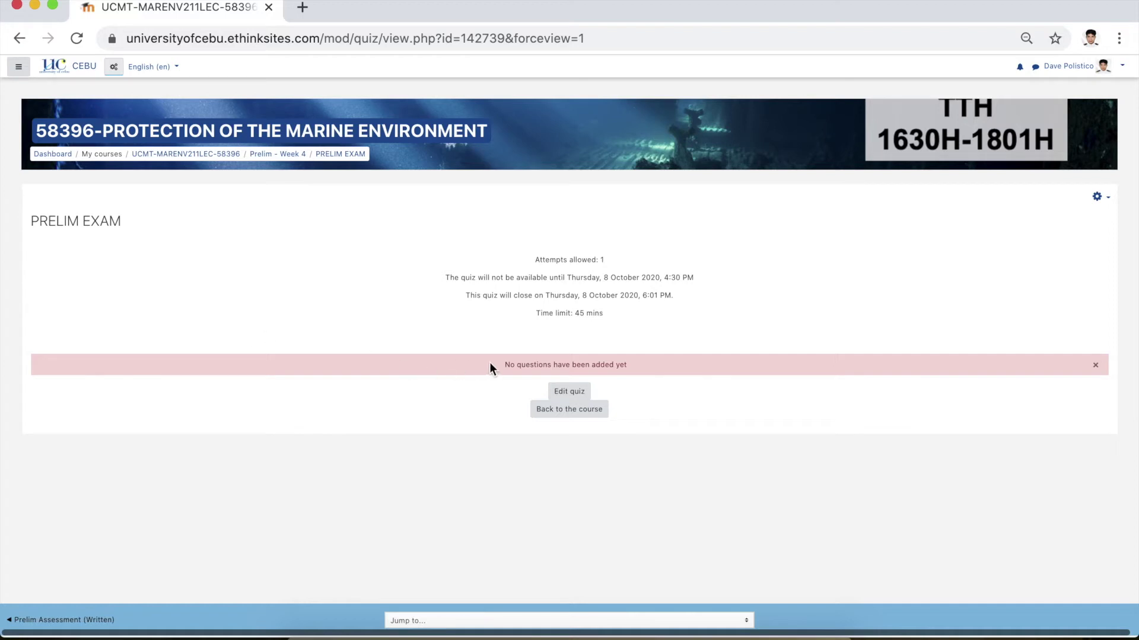
Open the course administration panel and go to the question bank's Question categories page.
drag(494, 365, 647, 372)
click(496, 407)
click(116, 72)
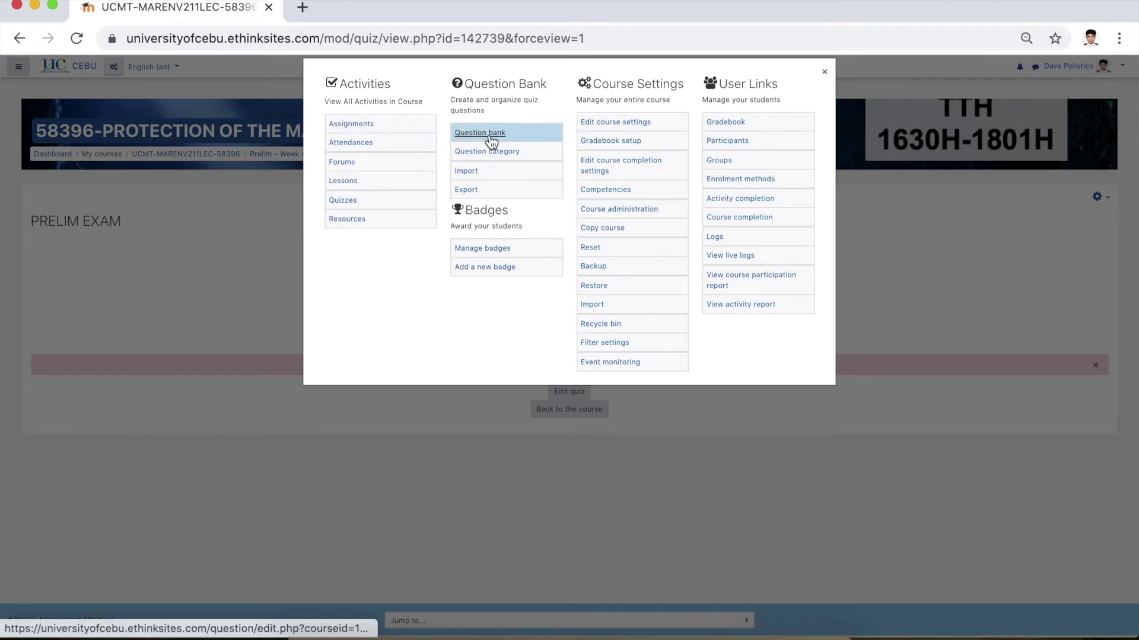
click(520, 155)
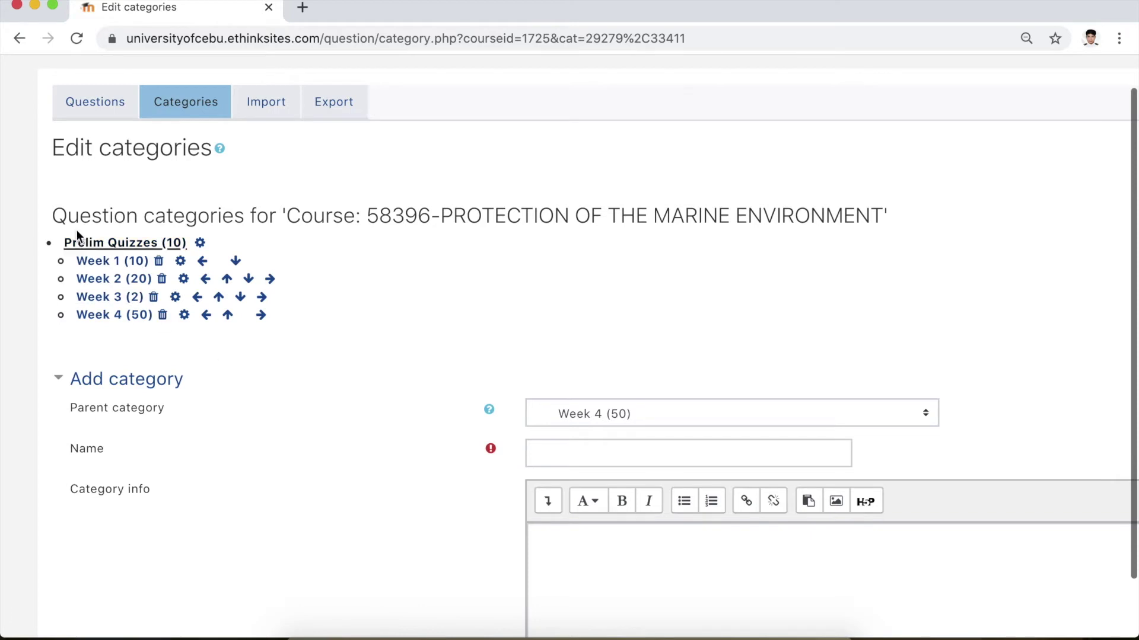
Add a question category named Major Exam with the course's Top level as its parent.
scroll(260, 338, down, 3)
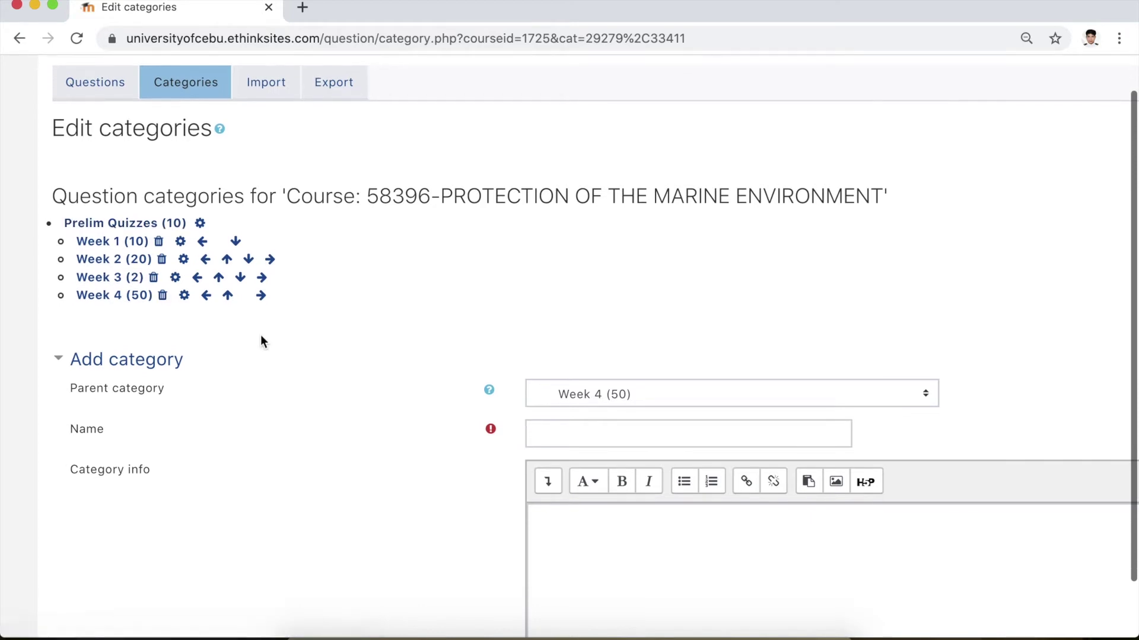
scroll(261, 342, right, 1)
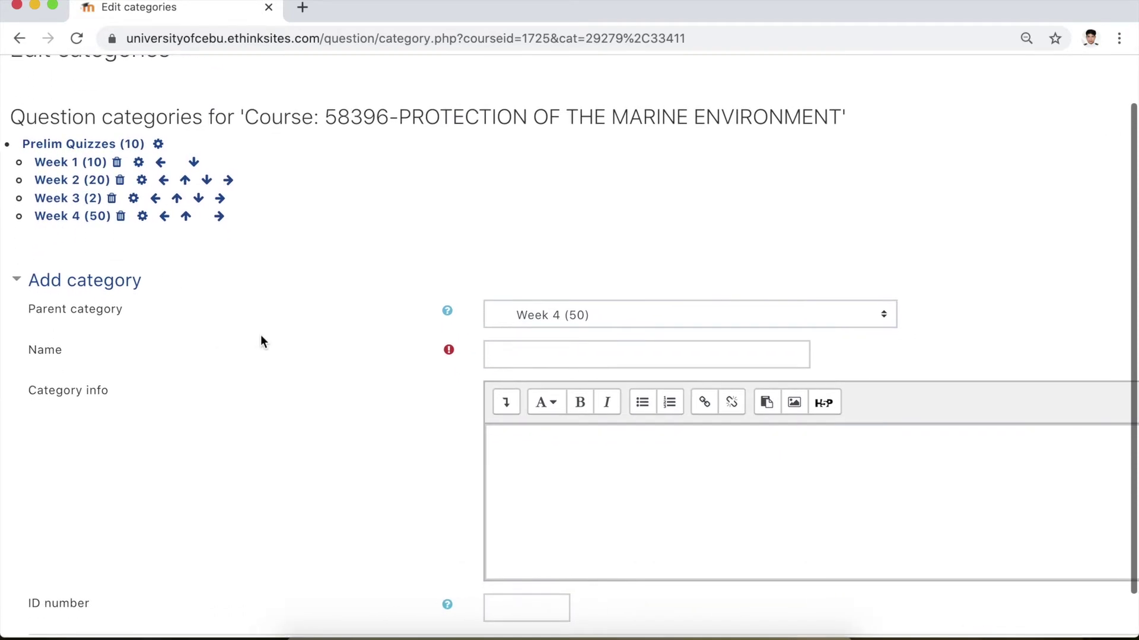
scroll(260, 343, left, 2)
scroll(261, 343, up, 1)
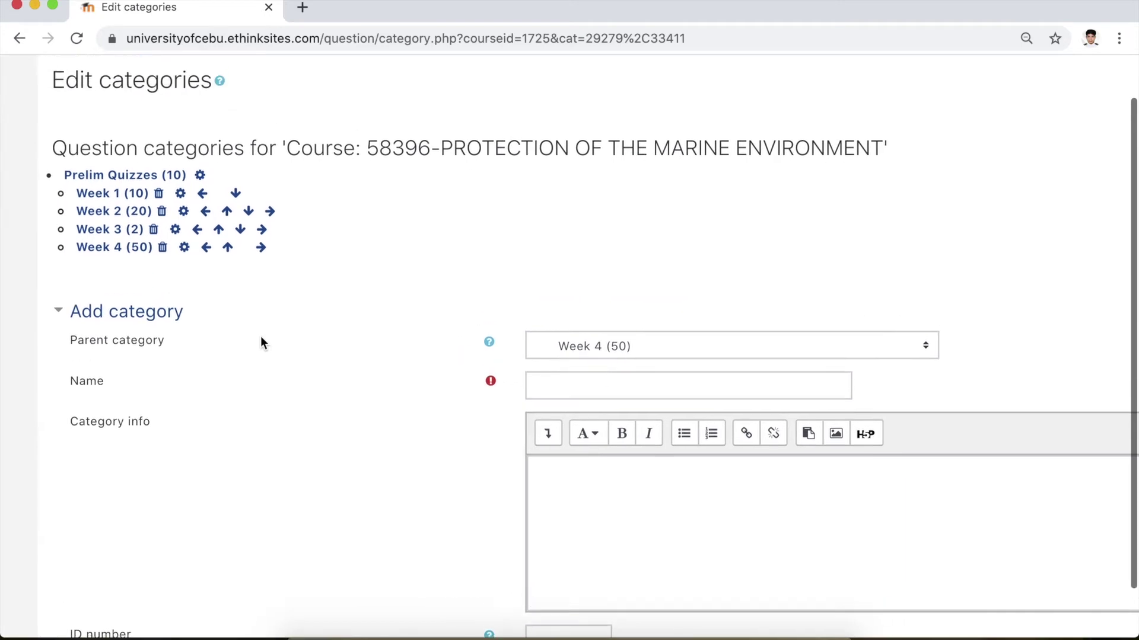
scroll(261, 338, down, 1)
scroll(261, 339, down, 2)
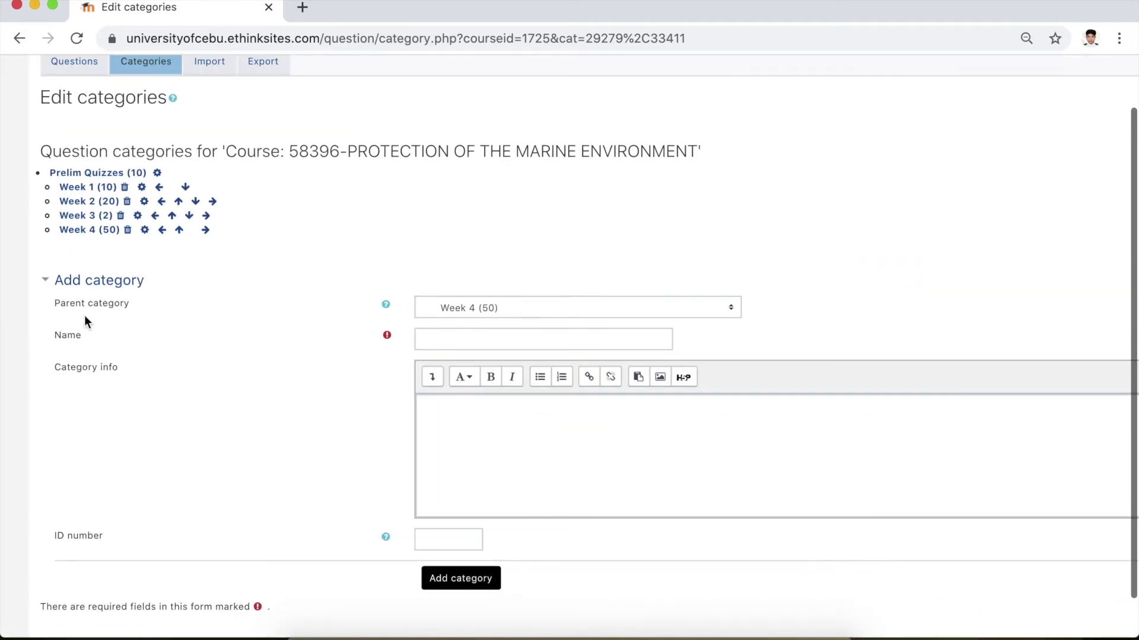
click(724, 313)
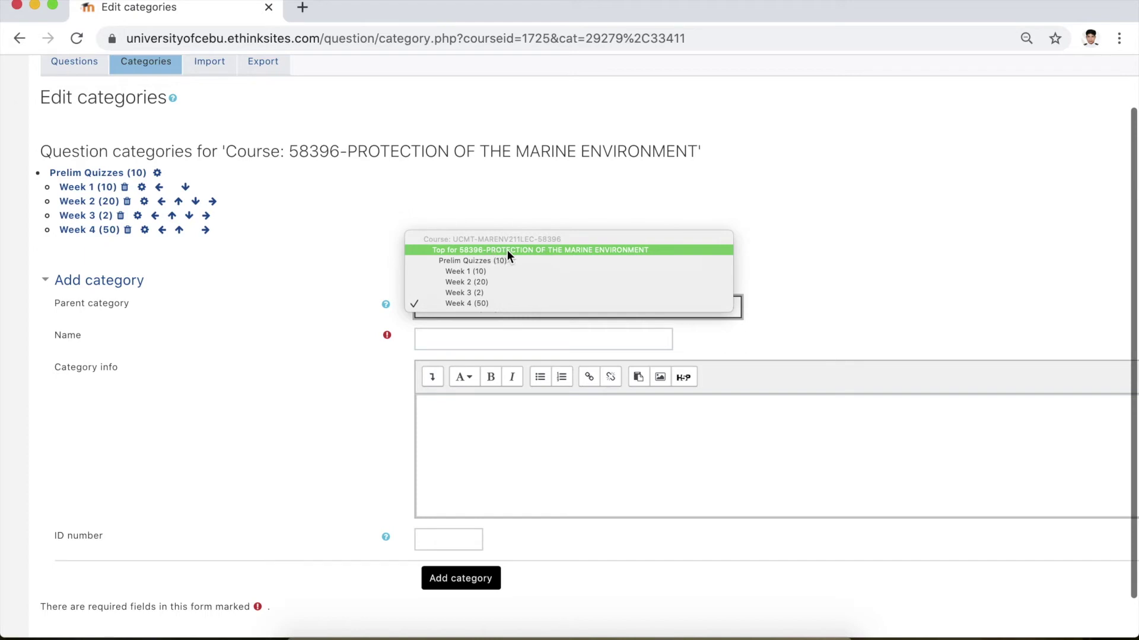
click(657, 250)
click(463, 344)
text(Major Exam)
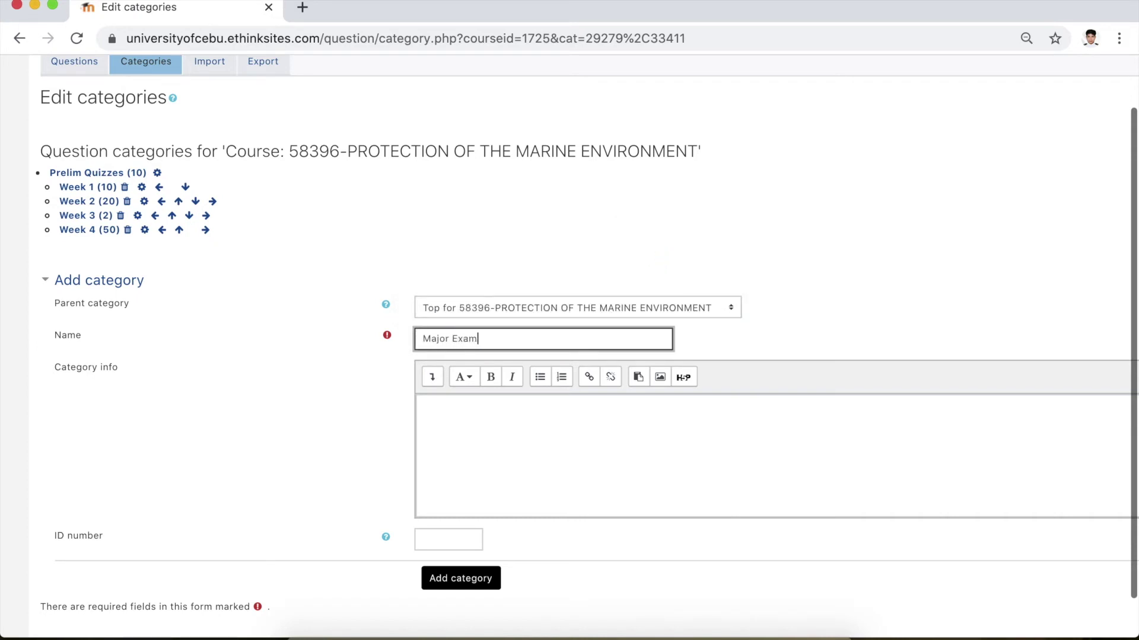
click(455, 584)
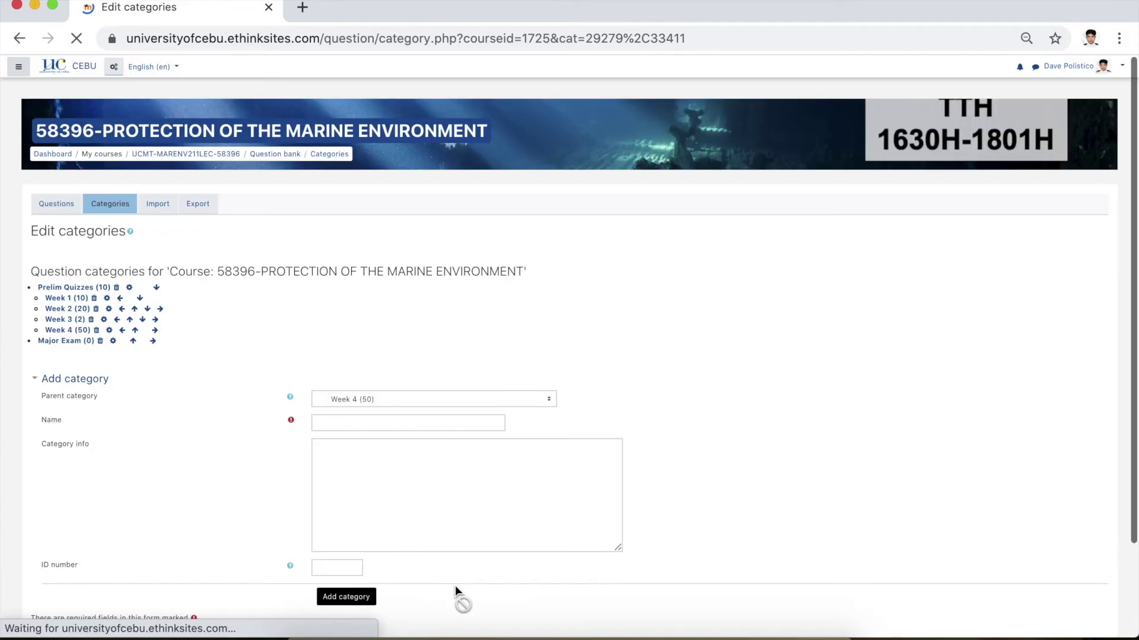
Create a Prelim Exam subcategory with Major Exam as its parent category.
scroll(64, 292, up, 5)
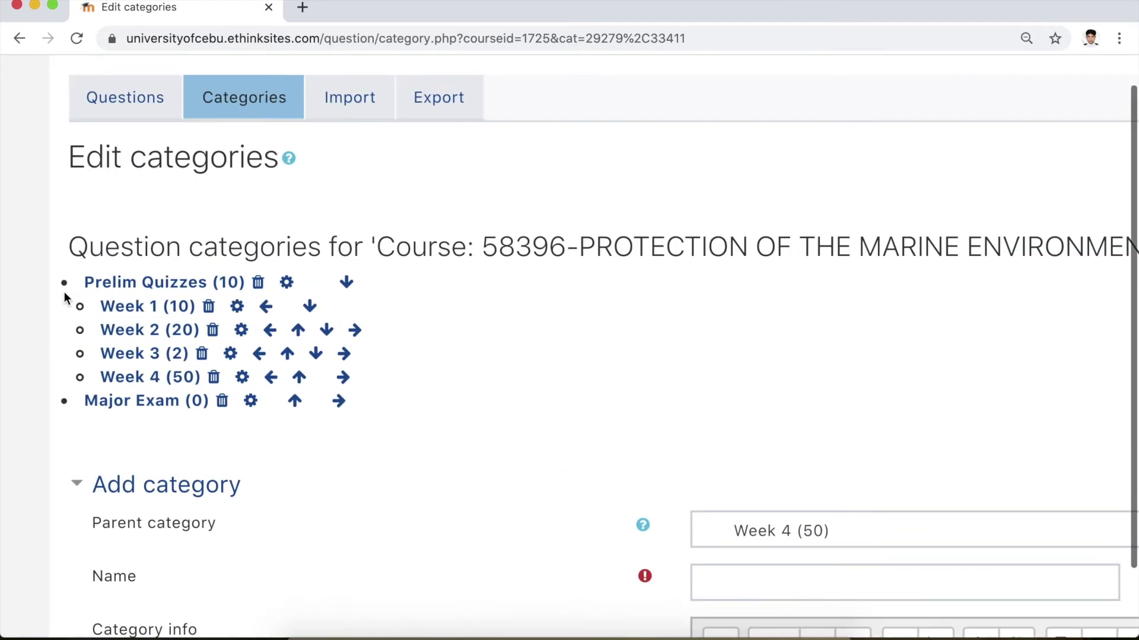
drag(76, 400, 180, 402)
click(223, 456)
scroll(357, 435, down, 5)
scroll(356, 439, down, 3)
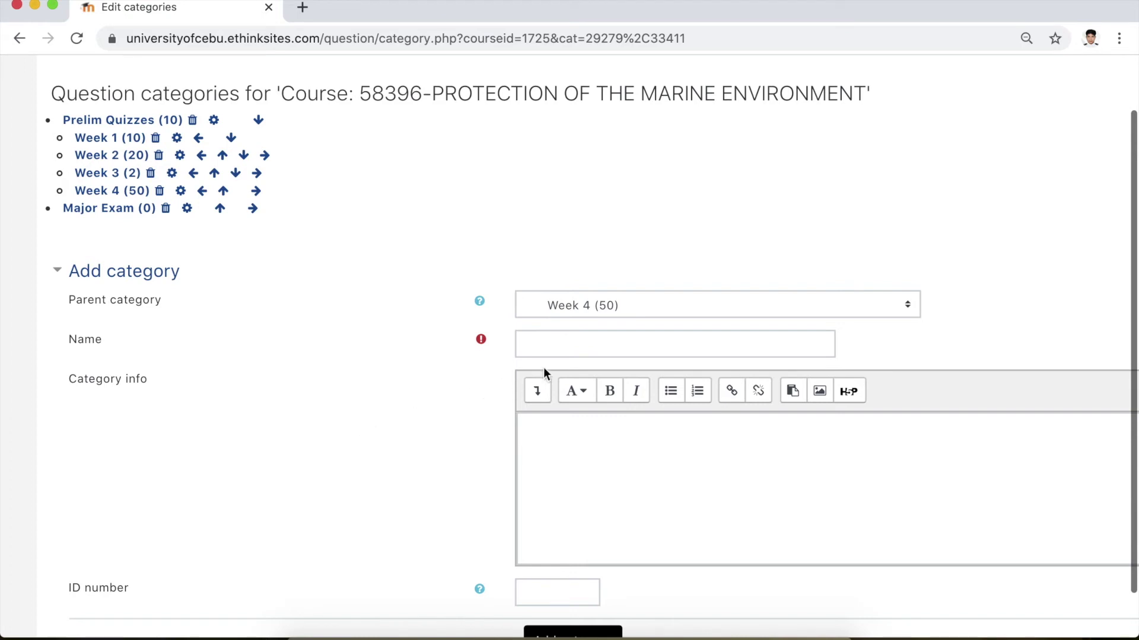
click(667, 307)
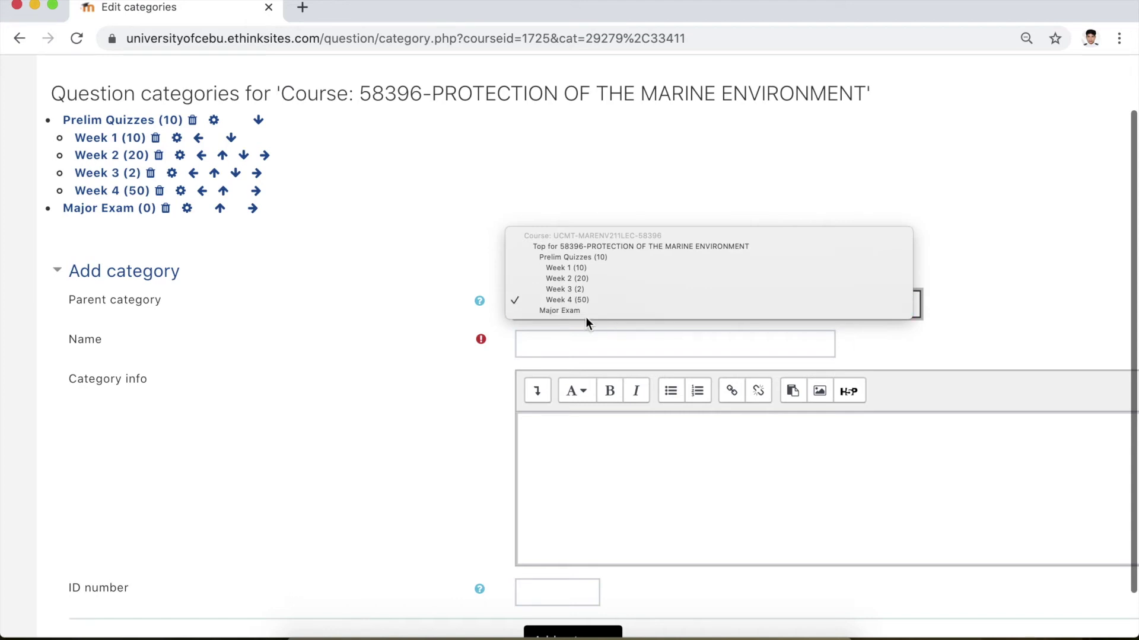
click(570, 311)
click(585, 350)
text(Prelim Exam)
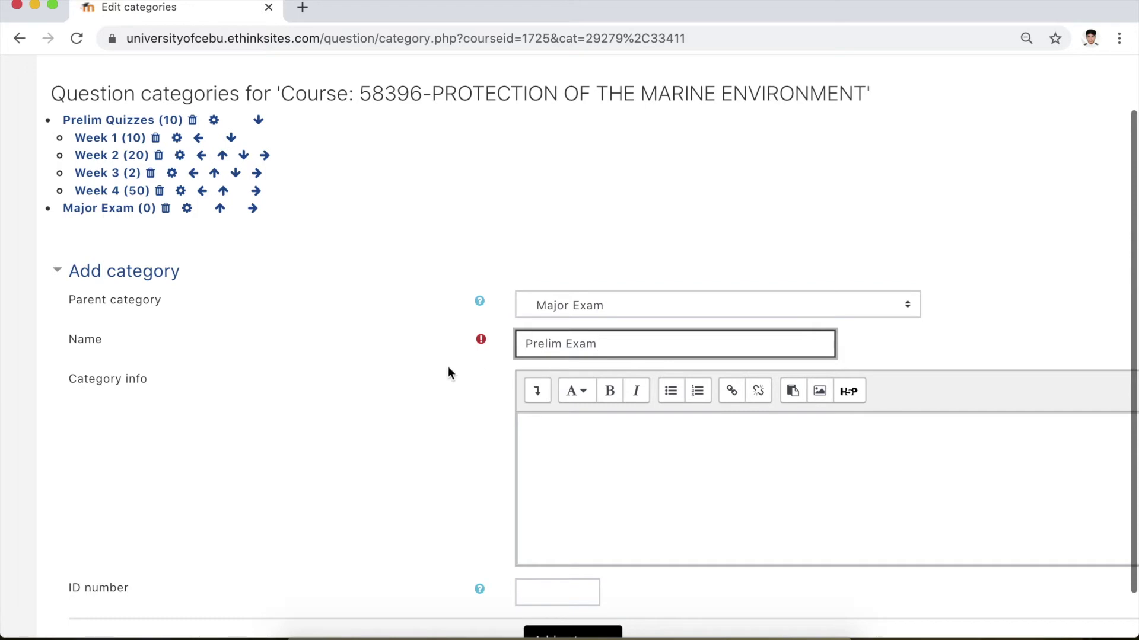
scroll(439, 365, down, 3)
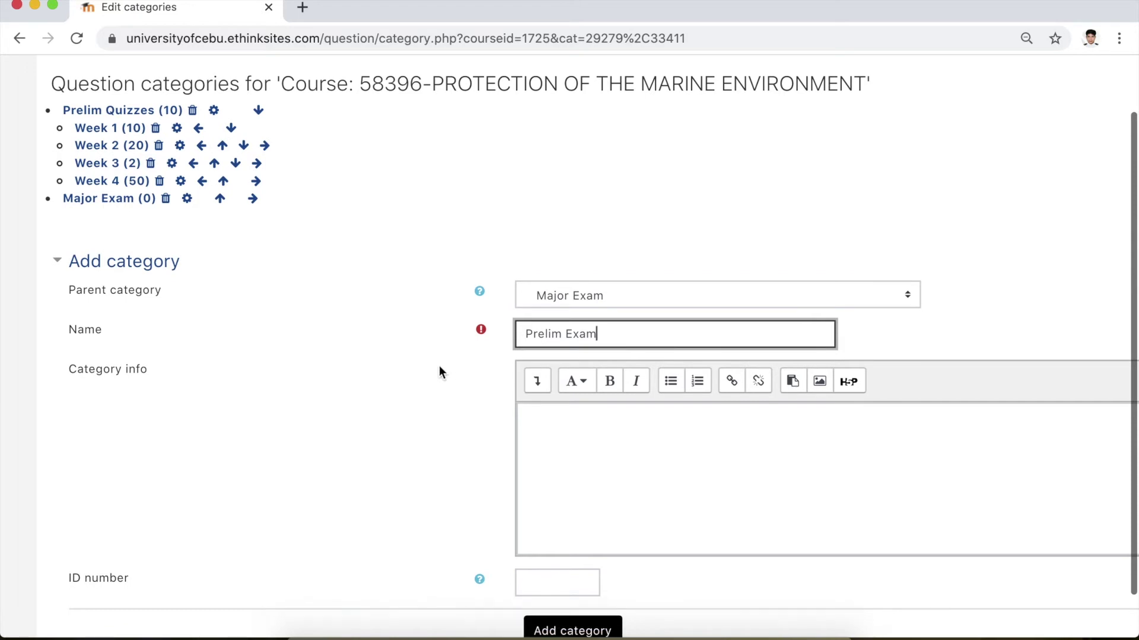
click(569, 563)
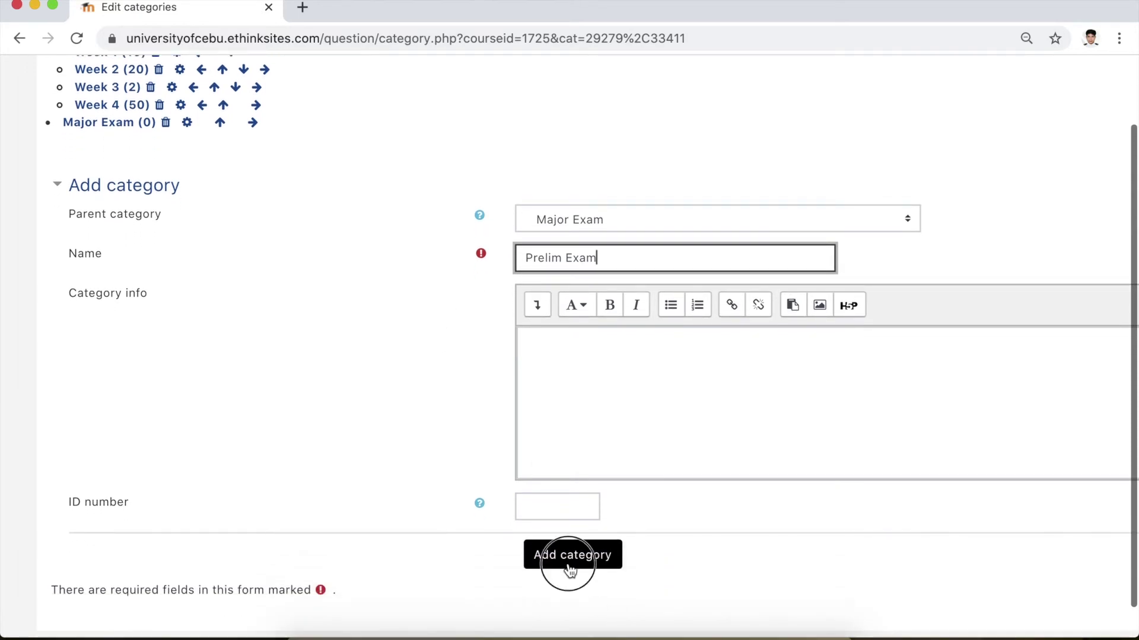
Check the updated category list and go to the Import page.
scroll(126, 431, up, 5)
scroll(125, 430, right, 1)
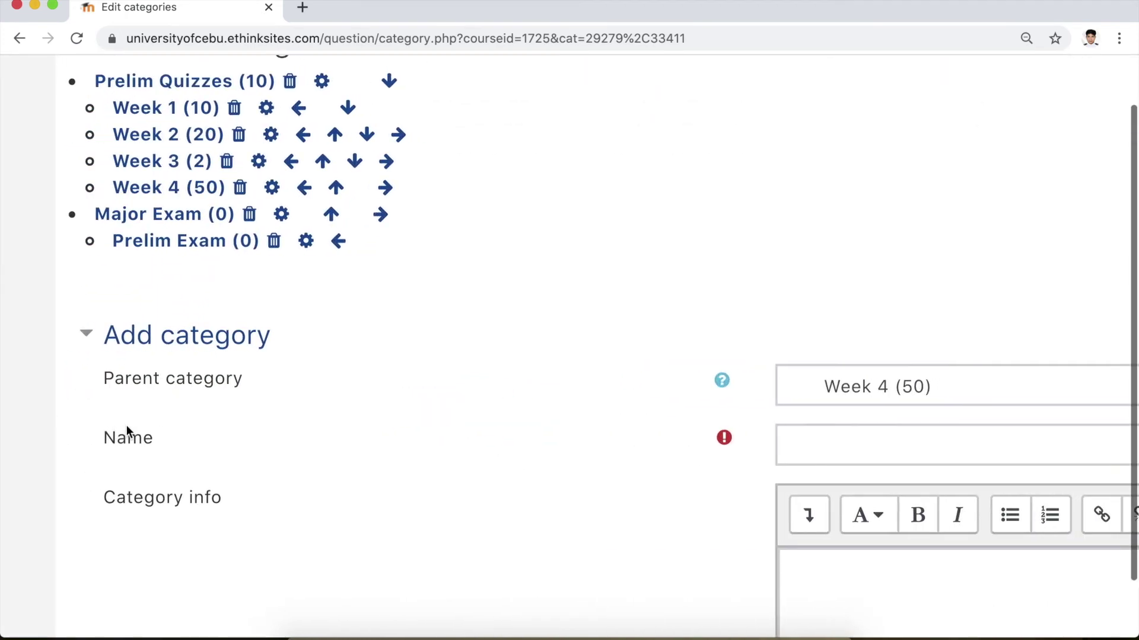
scroll(126, 427, up, 3)
scroll(129, 431, up, 2)
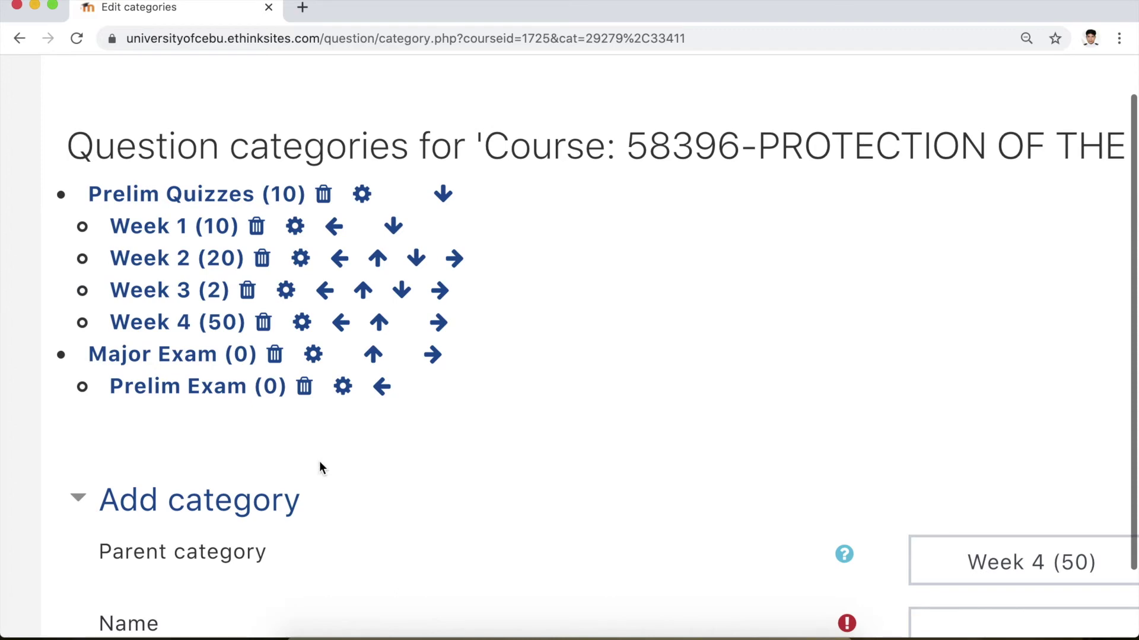
scroll(319, 462, down, 5)
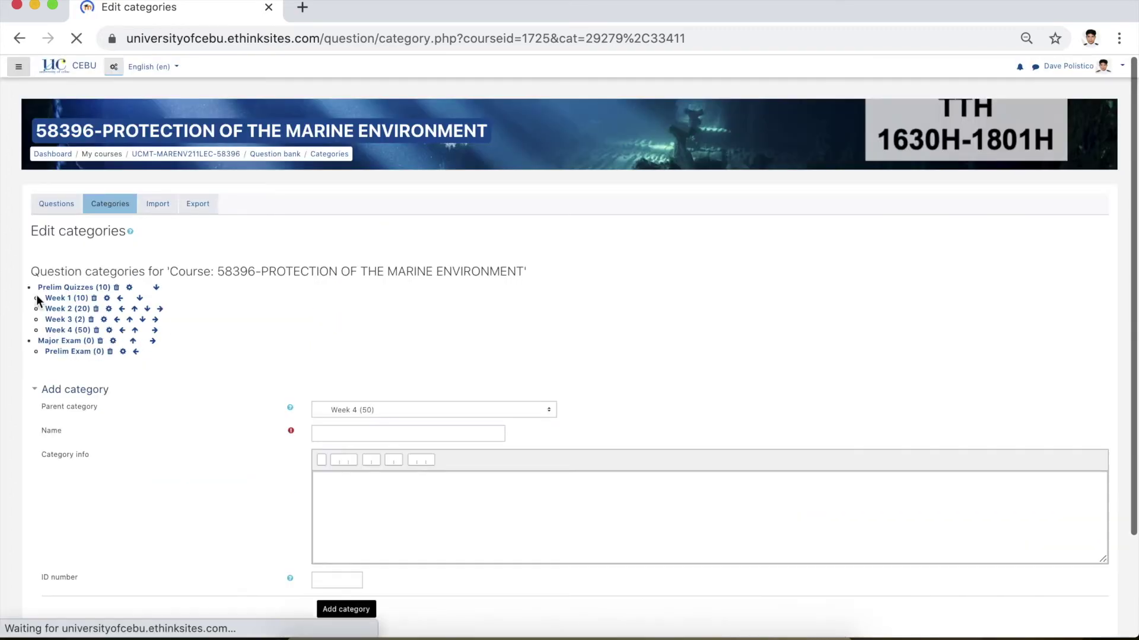
scroll(36, 294, up, 4)
scroll(37, 295, down, 4)
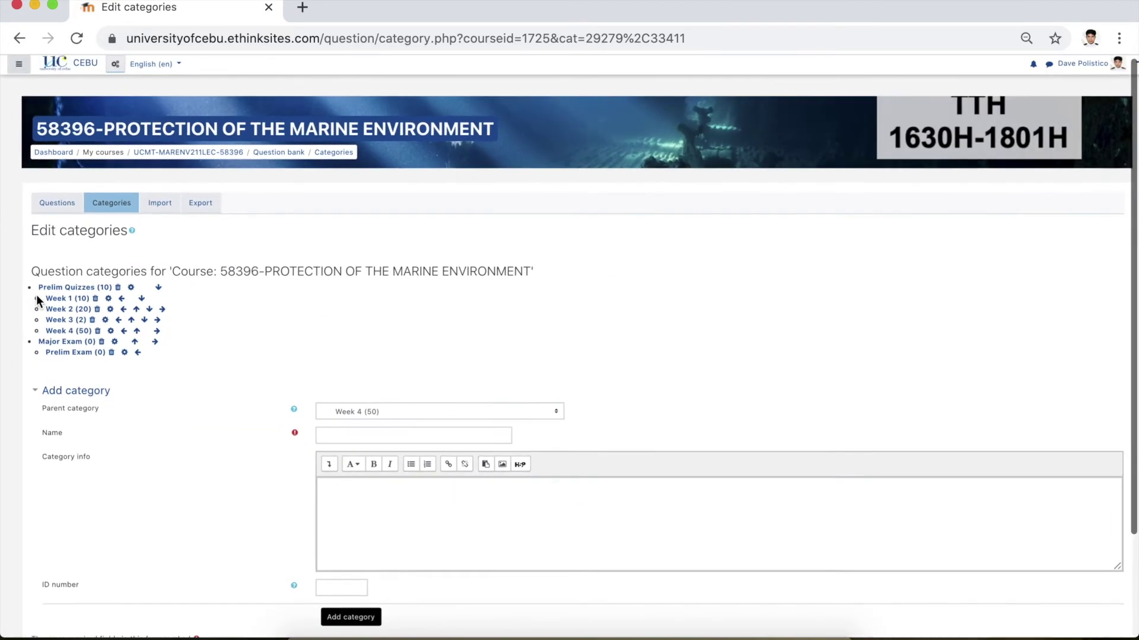
scroll(36, 294, up, 3)
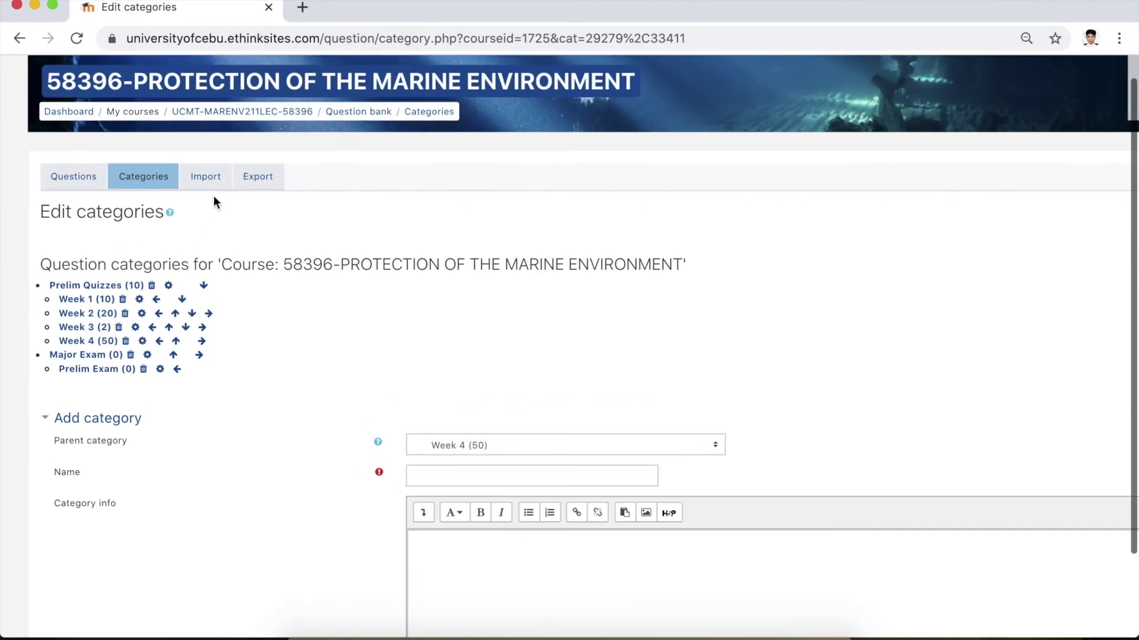
click(217, 182)
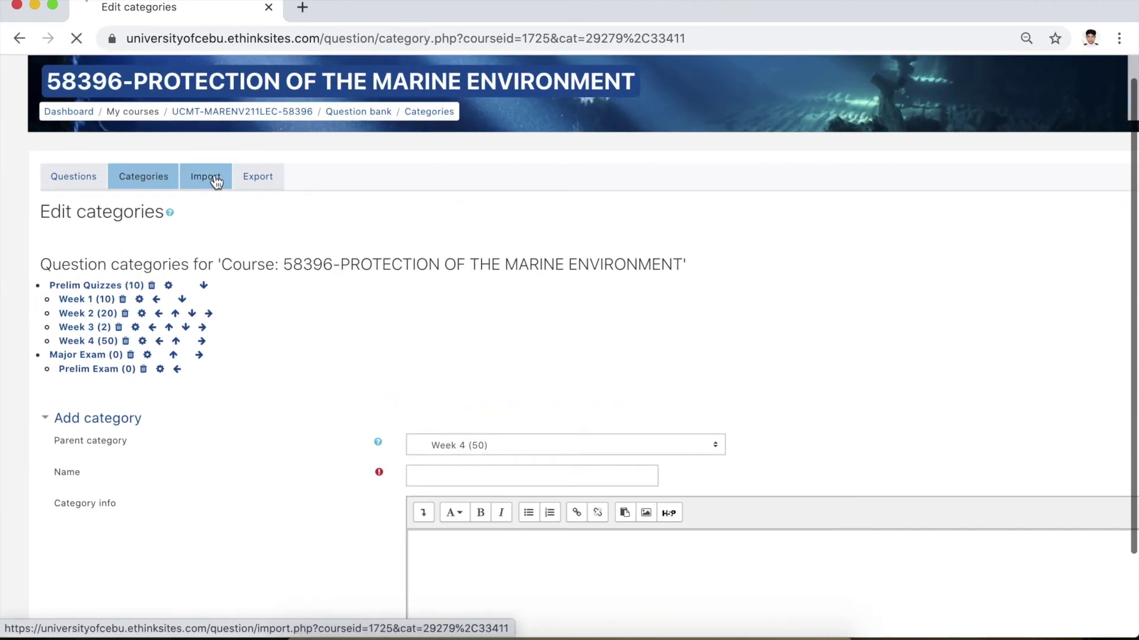
Choose Aiken as the import file format and expand the General settings.
scroll(216, 182, down, 3)
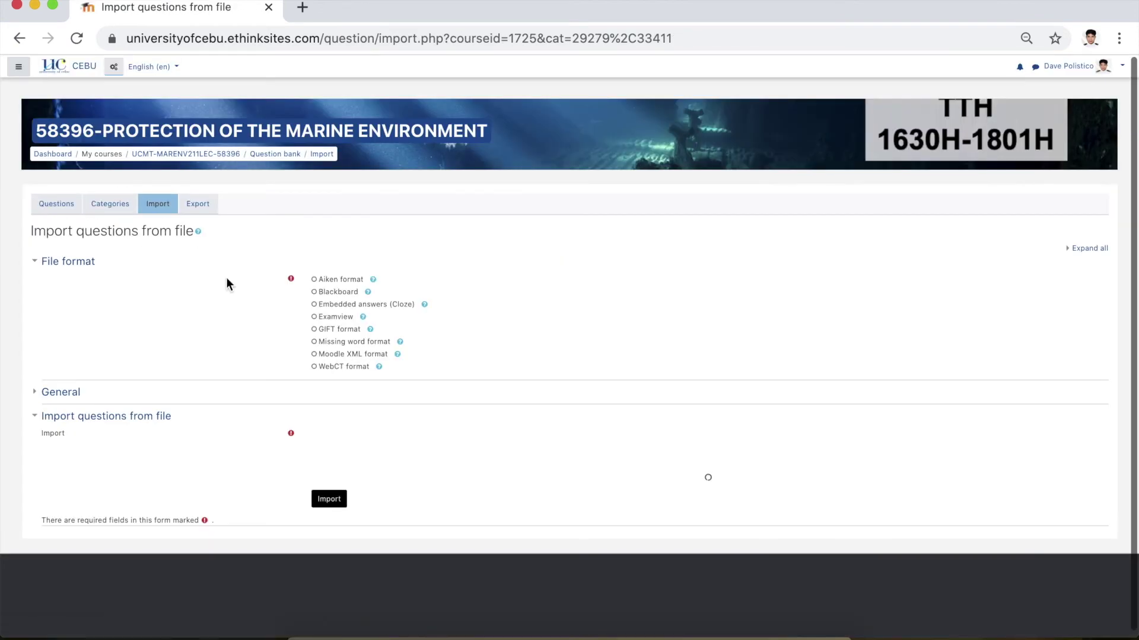
scroll(227, 279, up, 3)
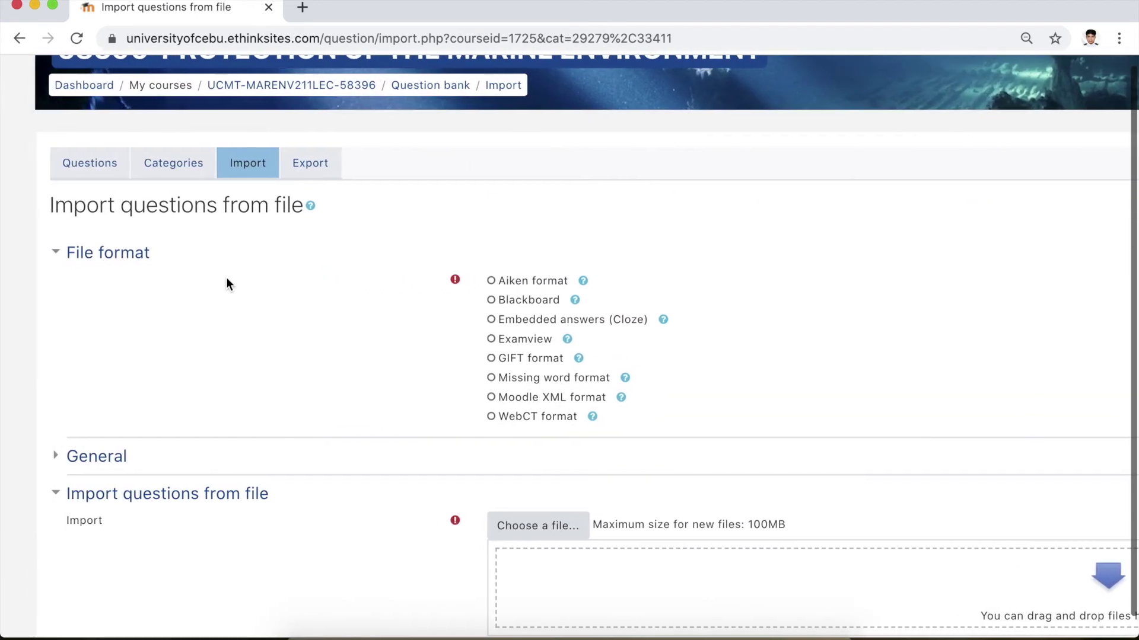
scroll(227, 279, up, 2)
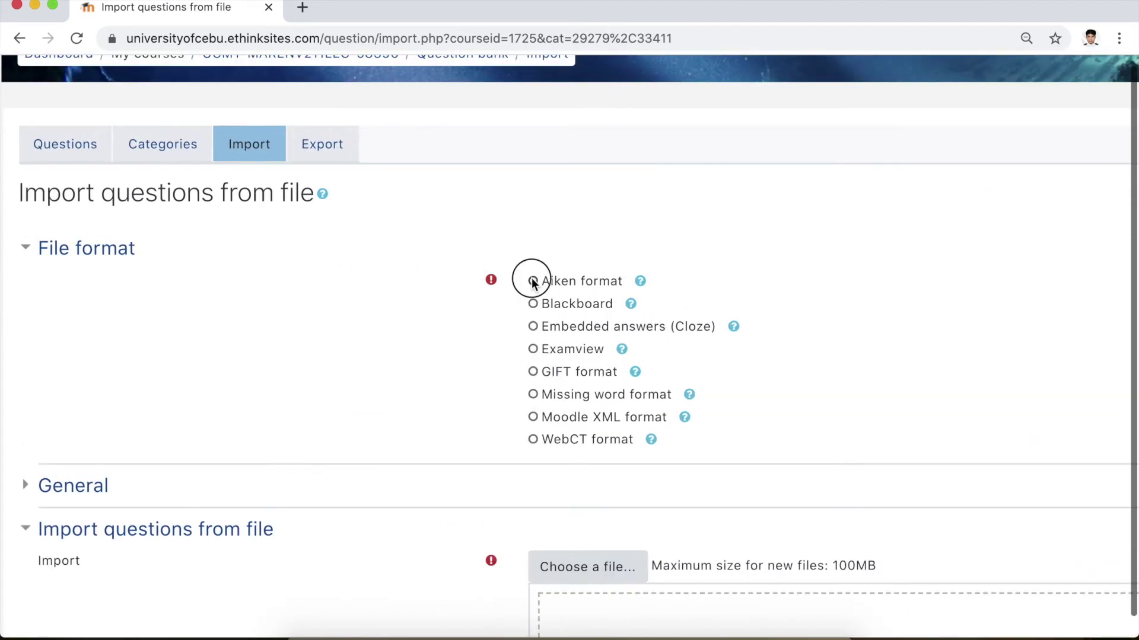
click(532, 279)
scroll(848, 418, down, 3)
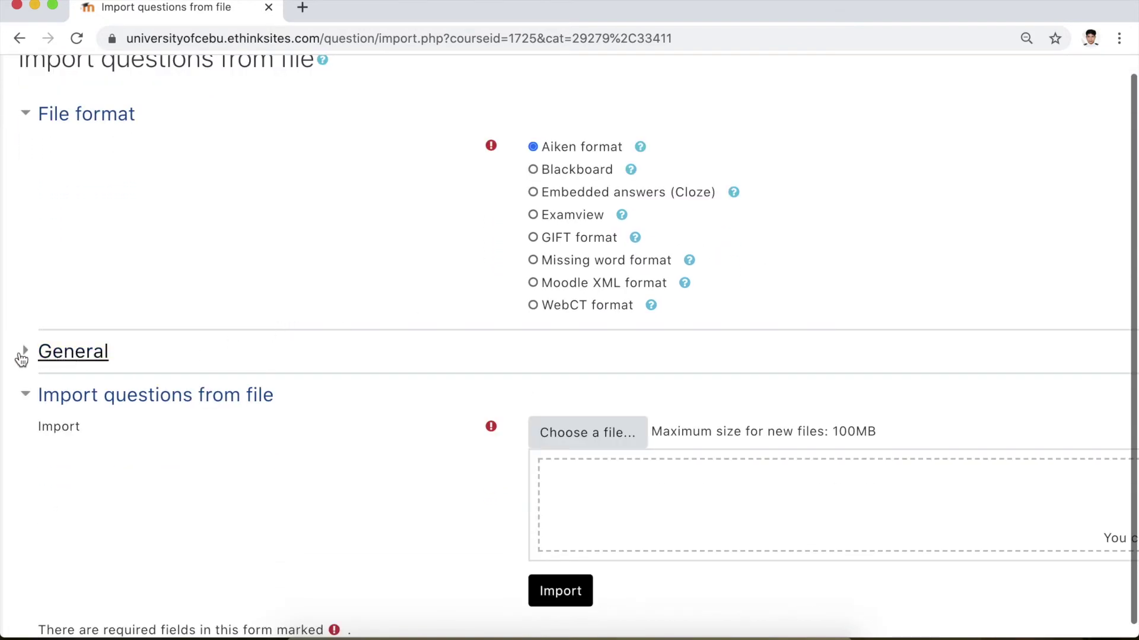
click(97, 359)
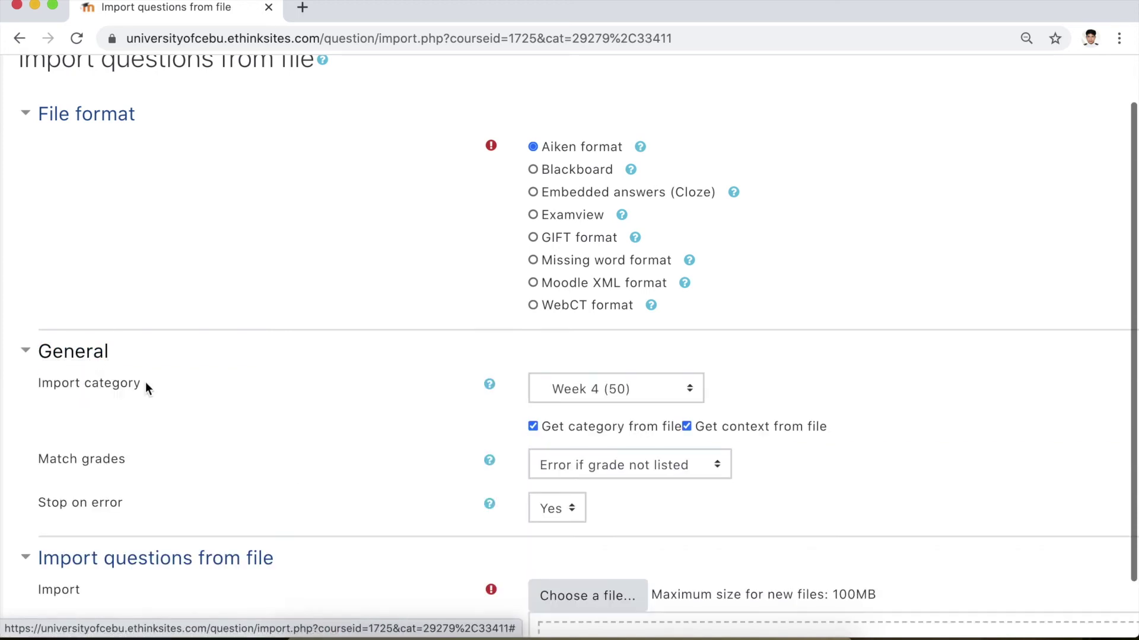
Set the import category to Prelim Exam.
scroll(297, 485, down, 2)
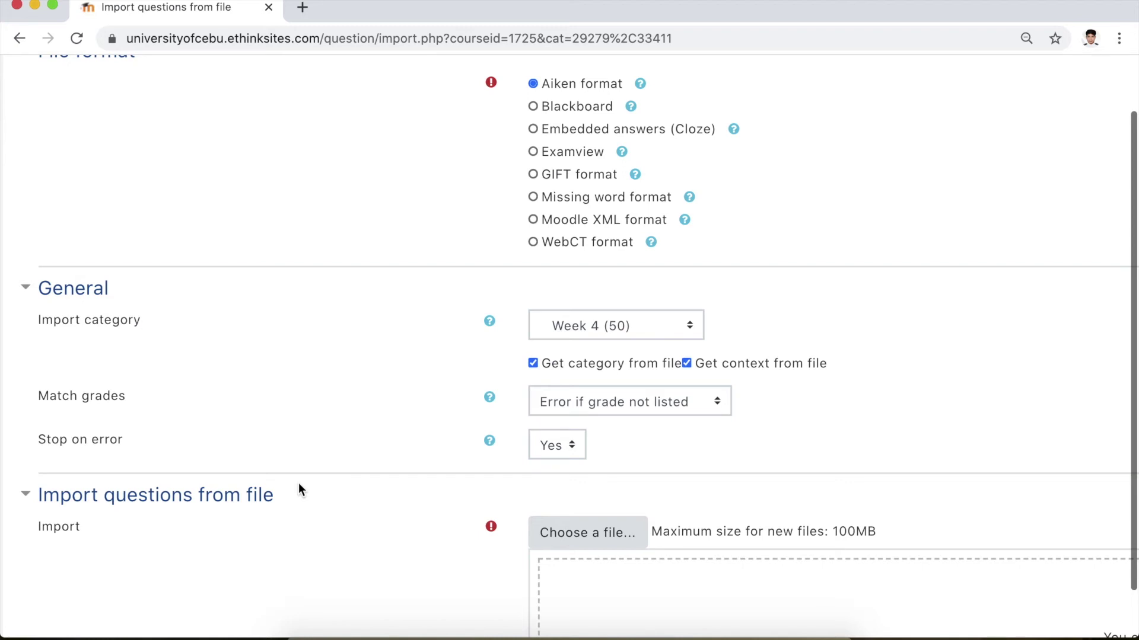
drag(31, 322, 140, 322)
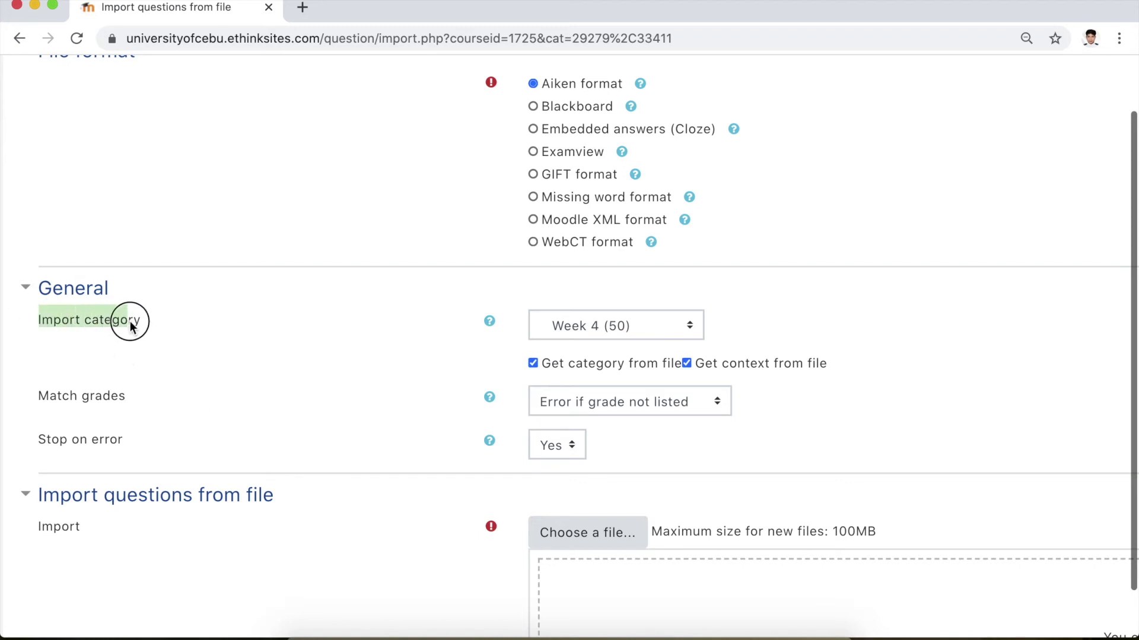
click(801, 301)
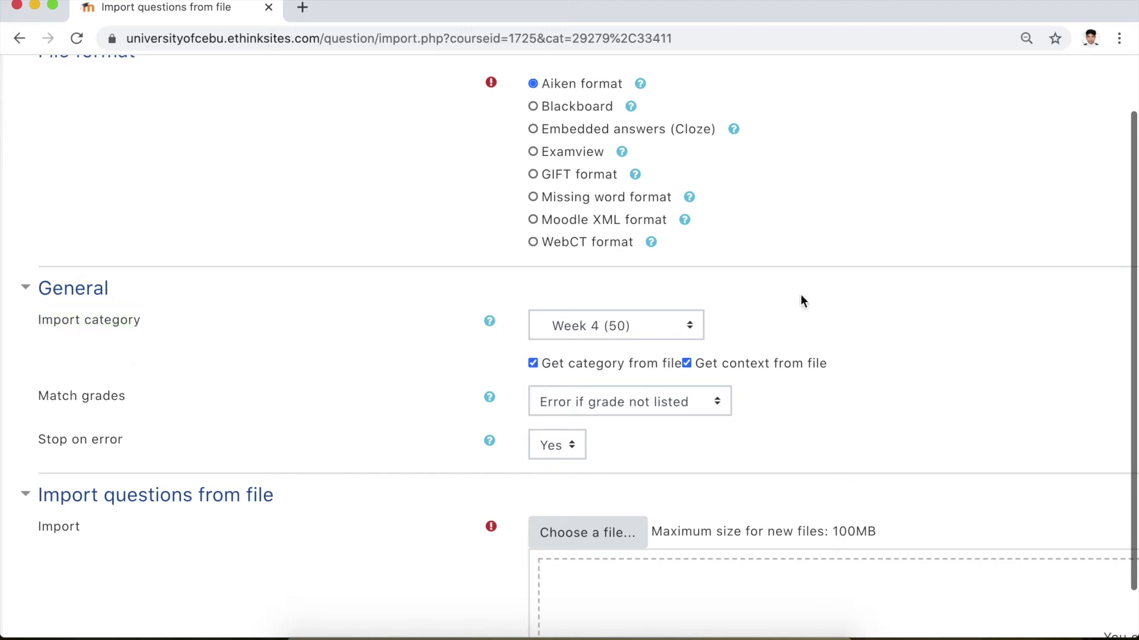
click(692, 327)
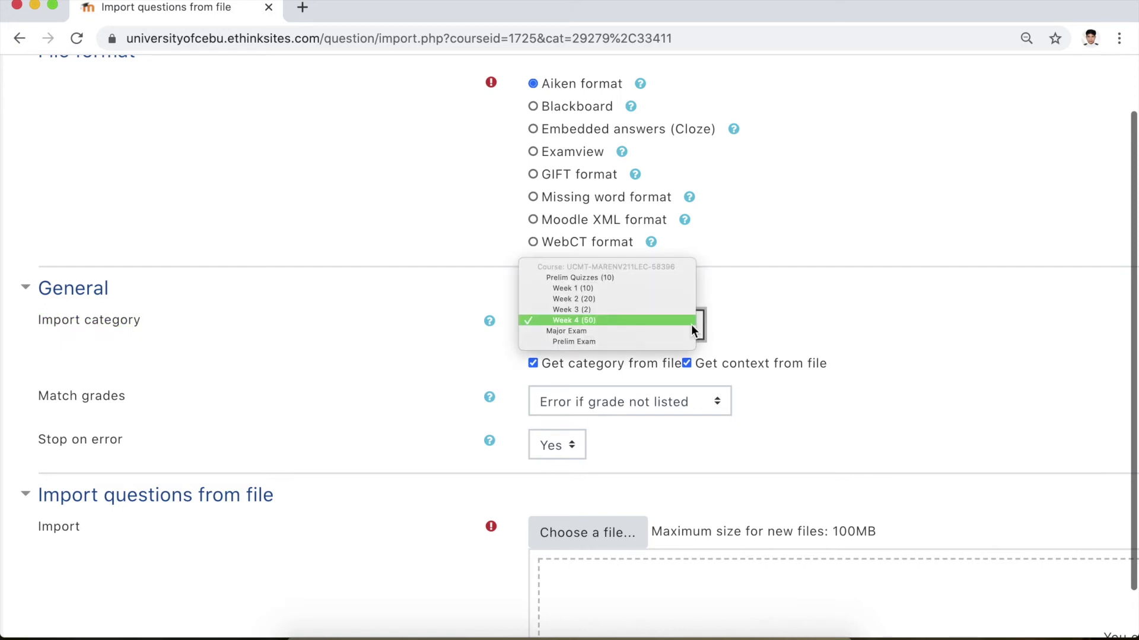
click(593, 342)
Review the remaining import options, zoom out, and bring up the file picker.
click(846, 316)
scroll(544, 374, down, 3)
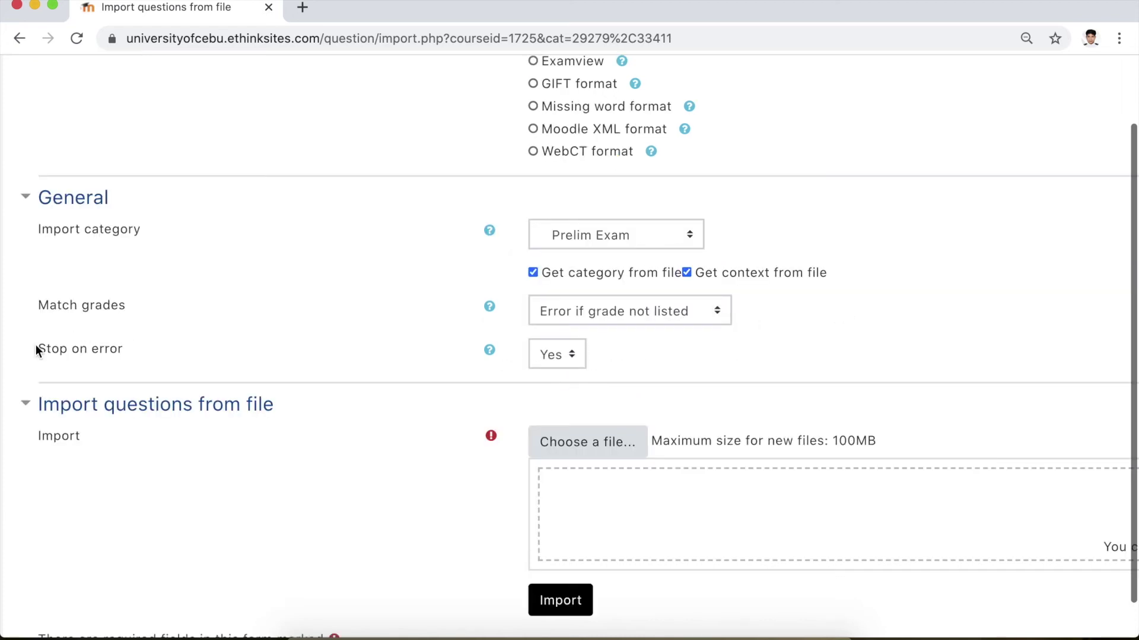
drag(32, 349, 107, 351)
scroll(616, 362, down, 3)
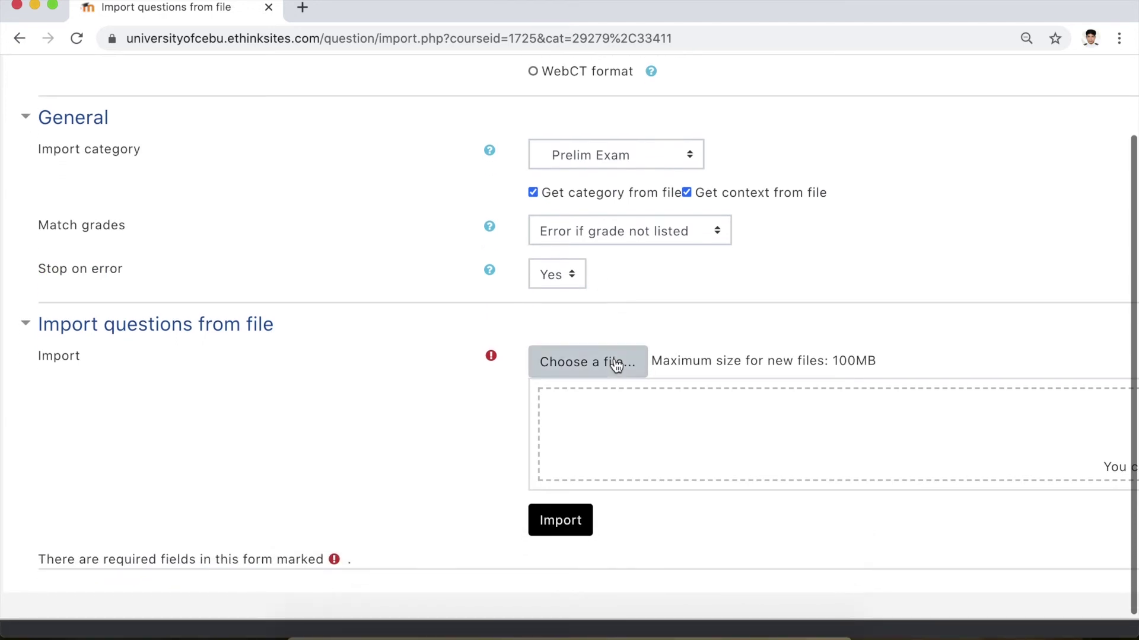
scroll(615, 364, down, 2)
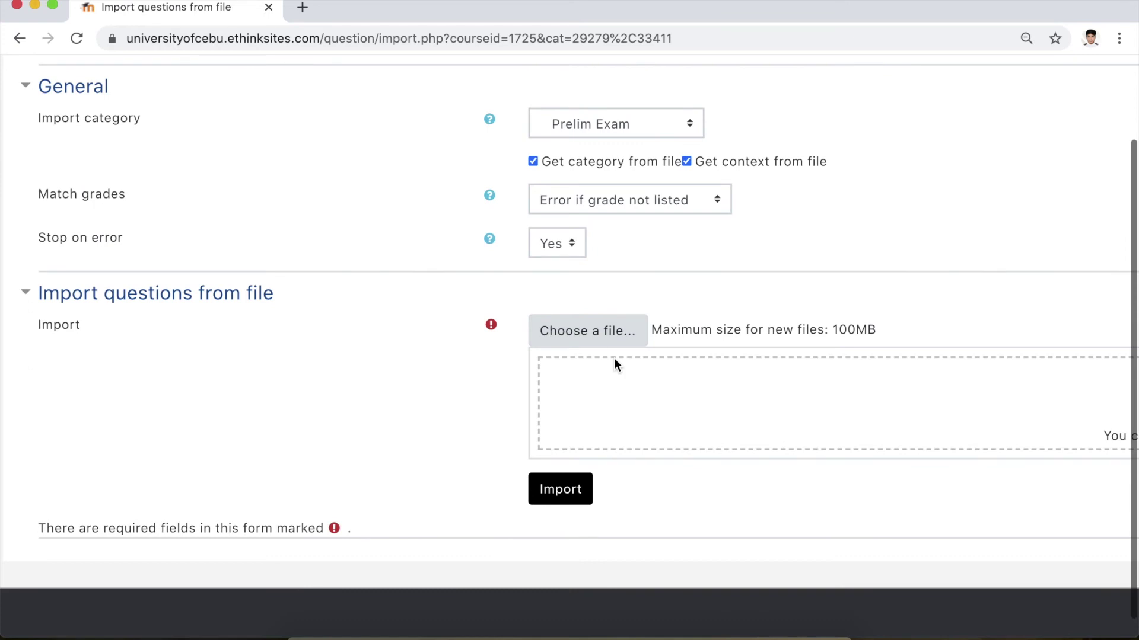
scroll(614, 358, down, 2)
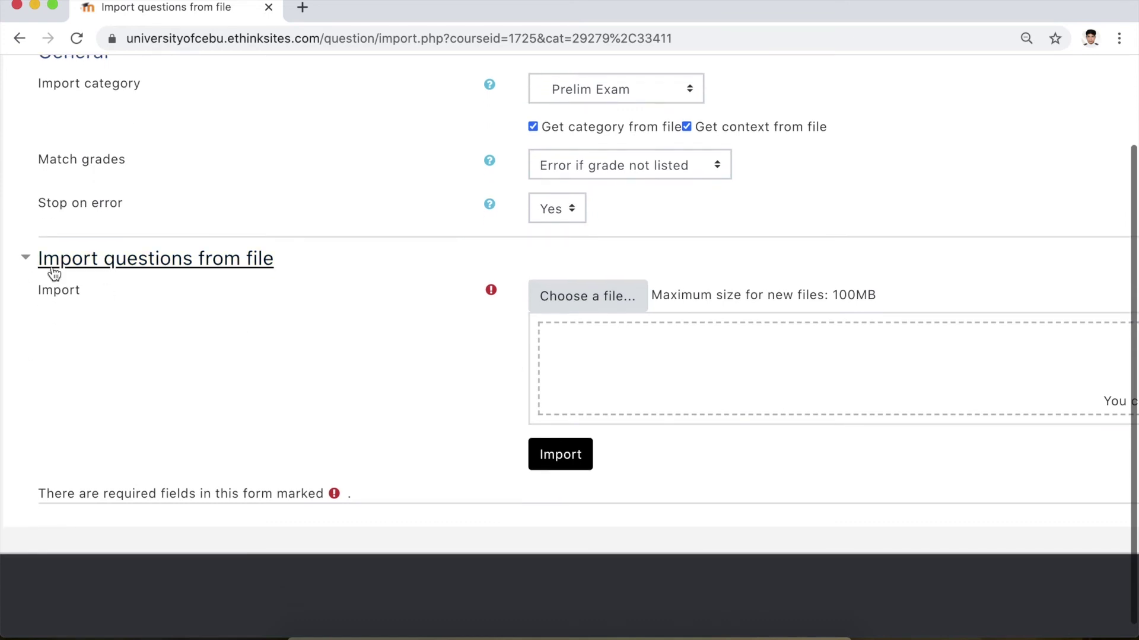
scroll(535, 334, up, 2)
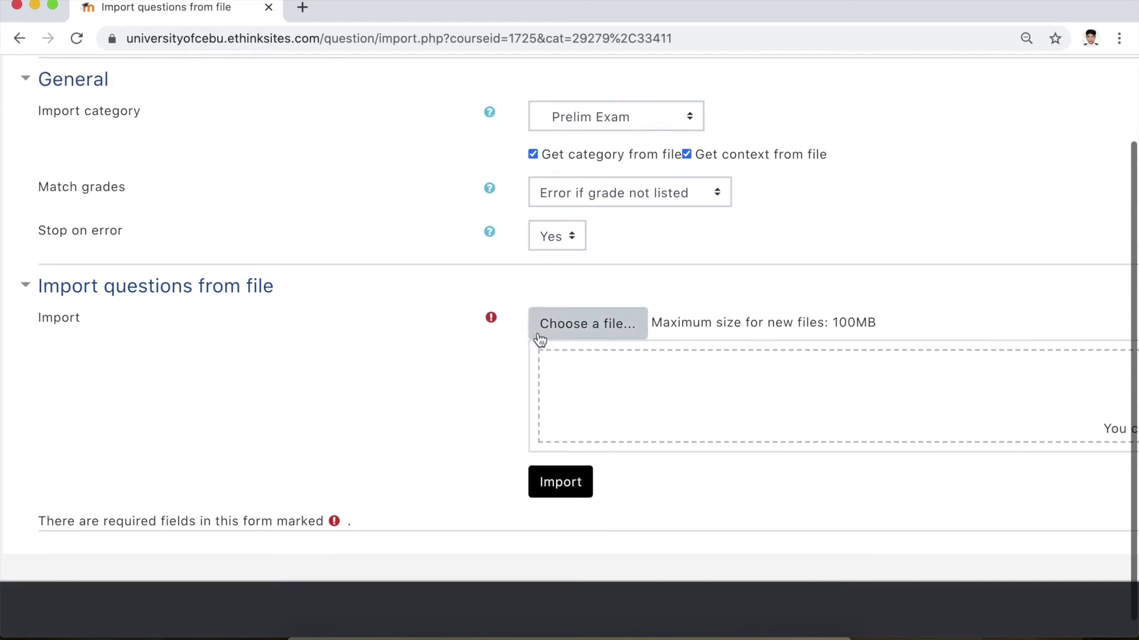
key(super+minus)
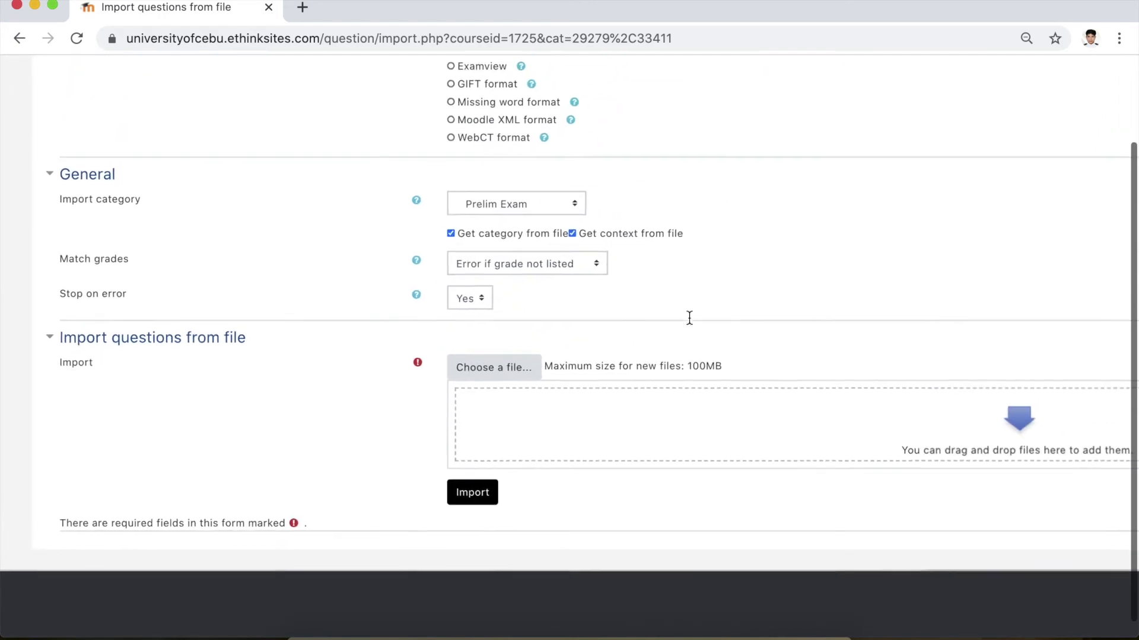
click(527, 380)
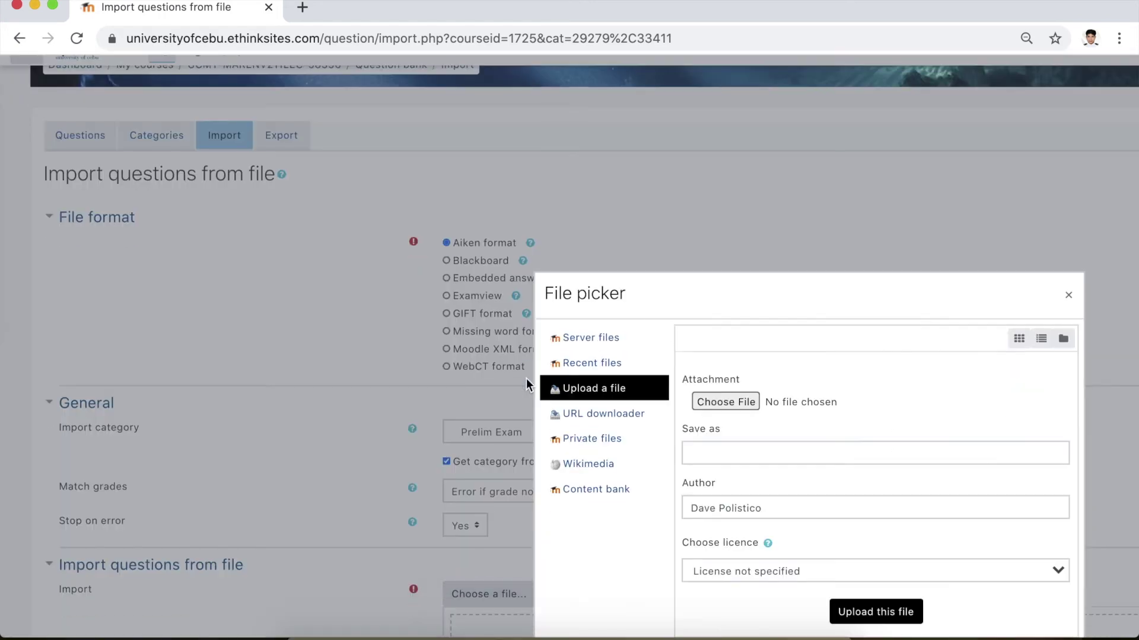
Upload PRELIM TQ.txt from the Desktop and run the import.
key(super+minus)
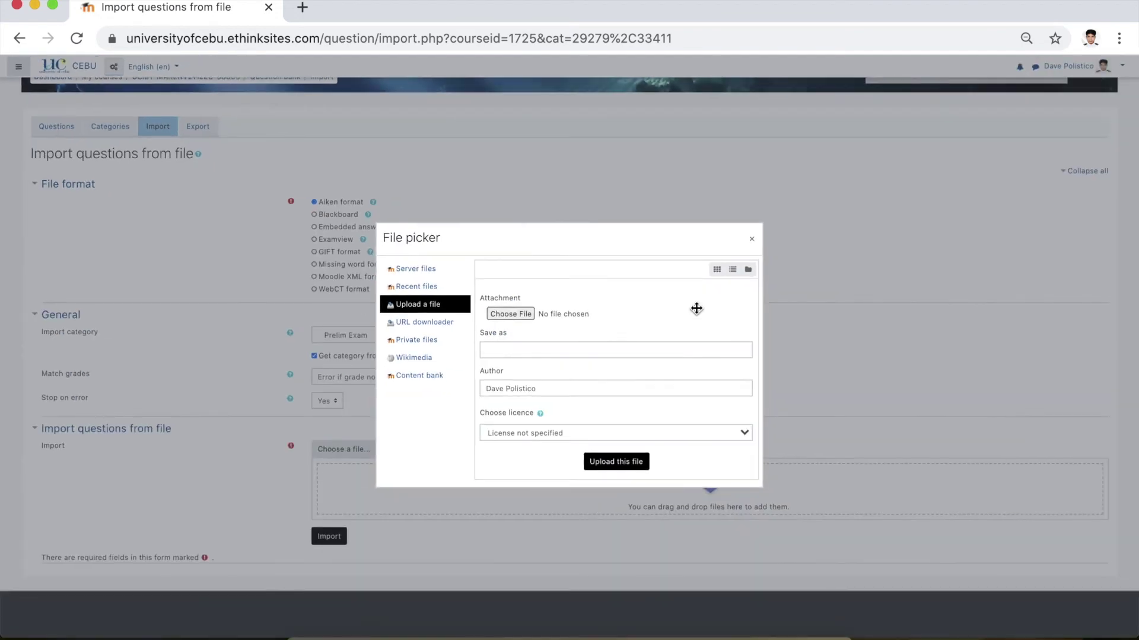
click(527, 318)
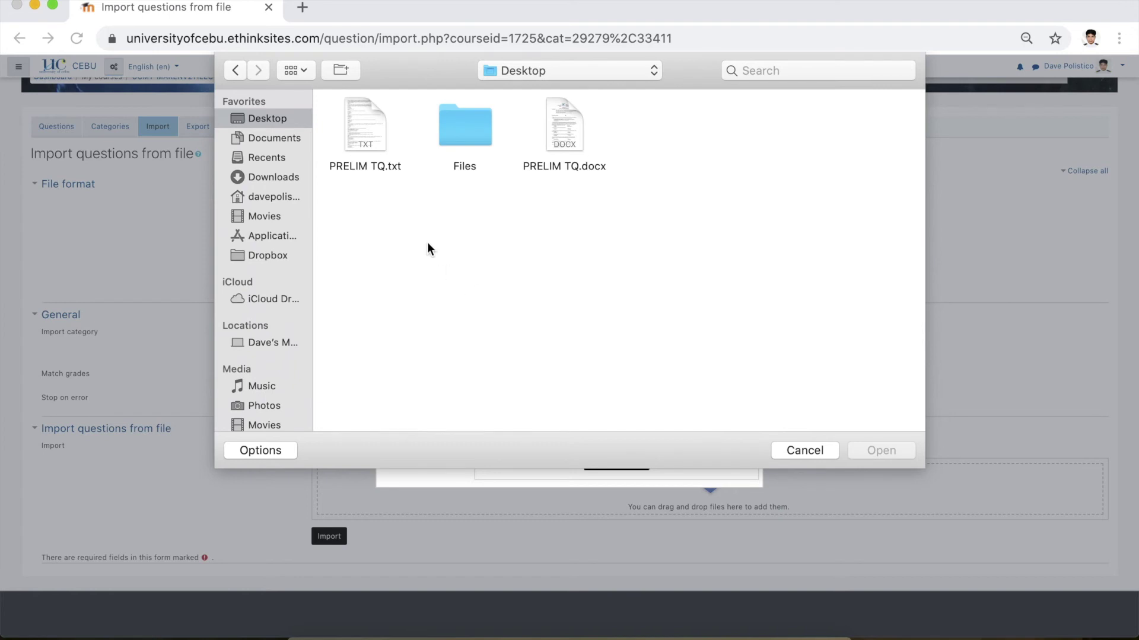
click(373, 129)
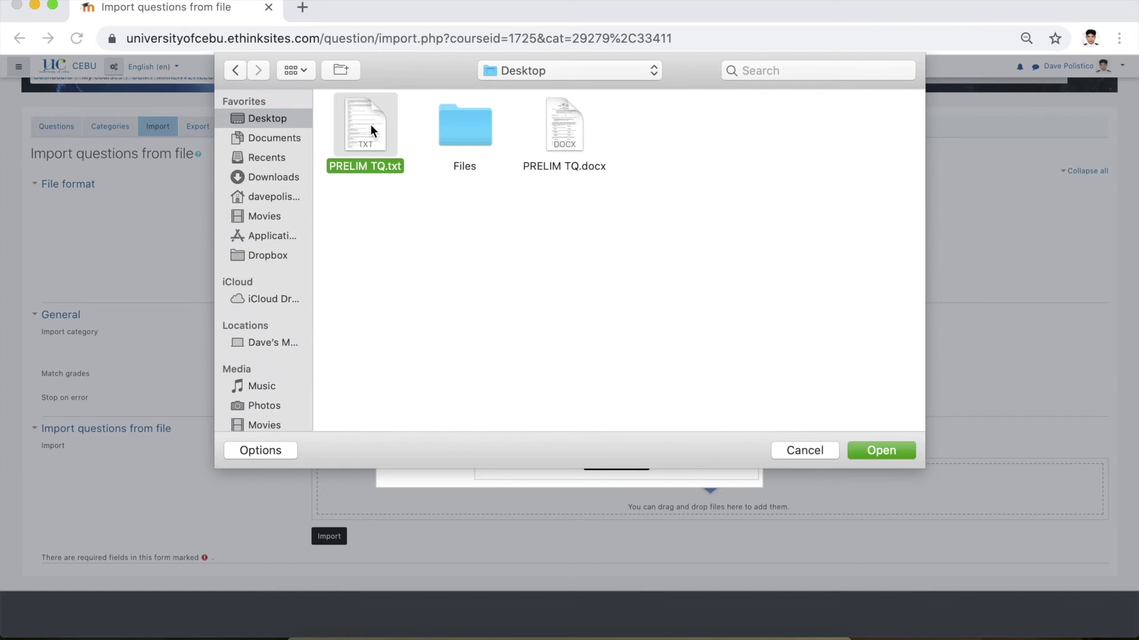
click(888, 449)
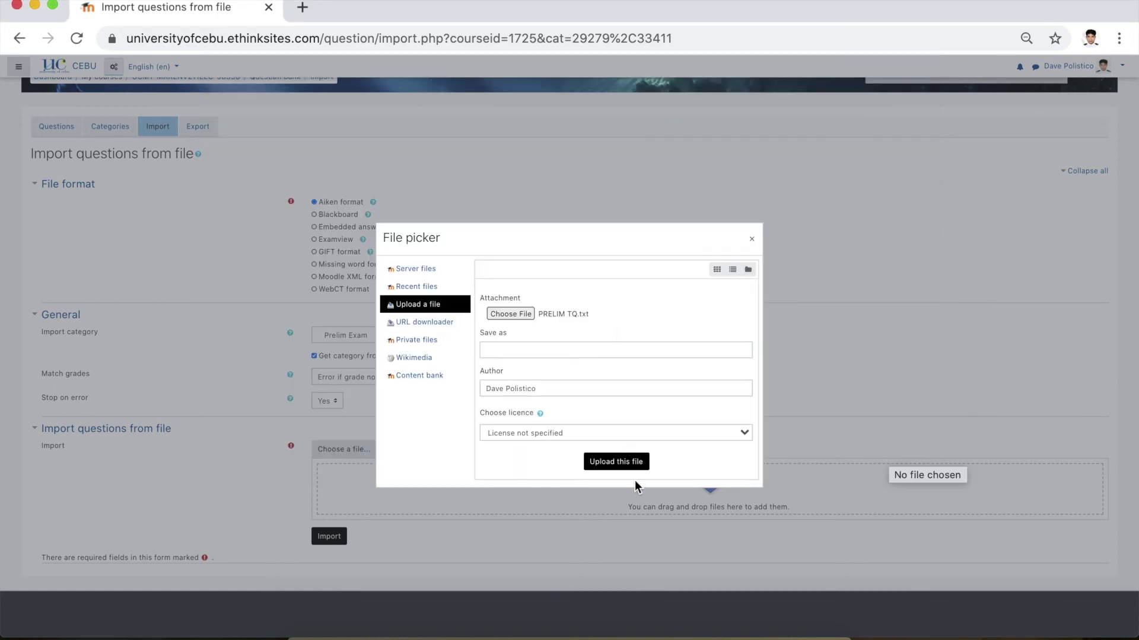
click(629, 469)
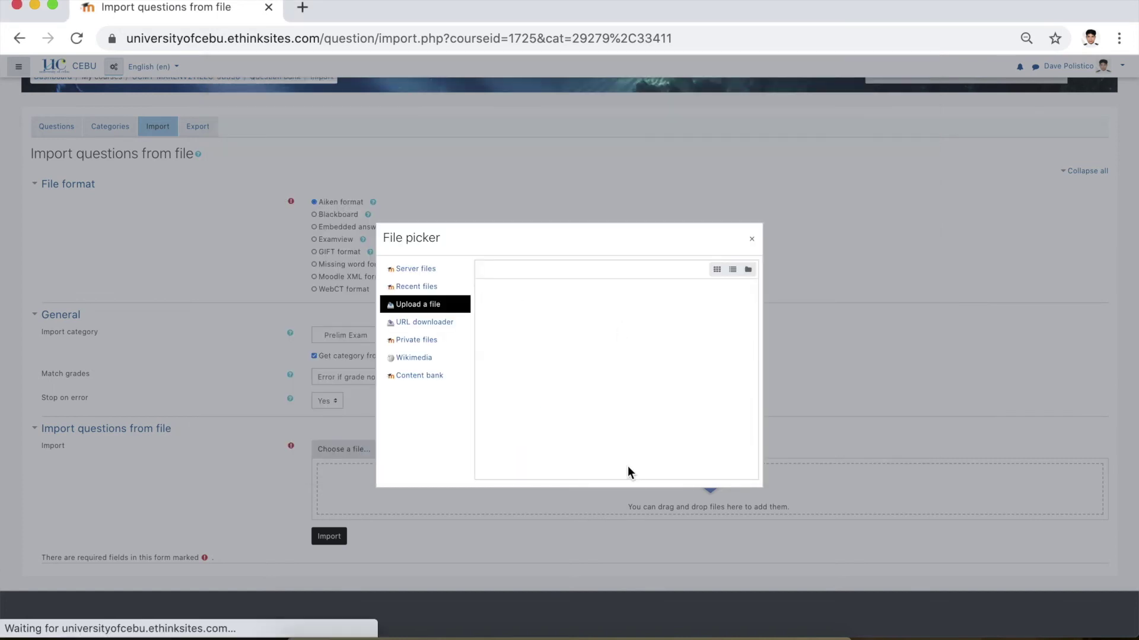
scroll(373, 504, down, 2)
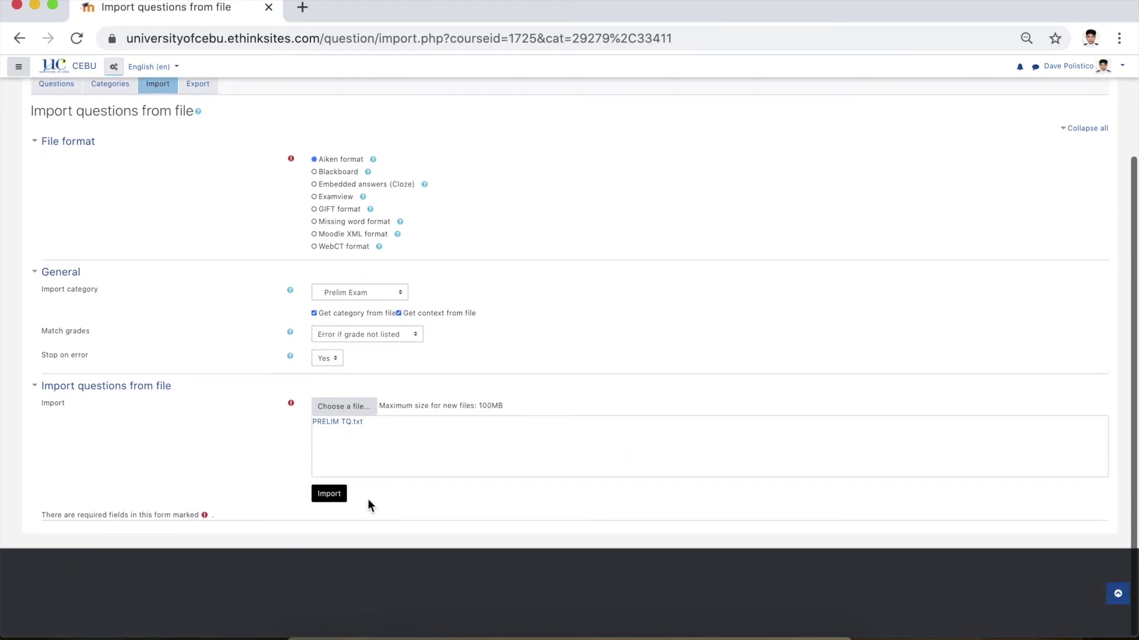
click(340, 495)
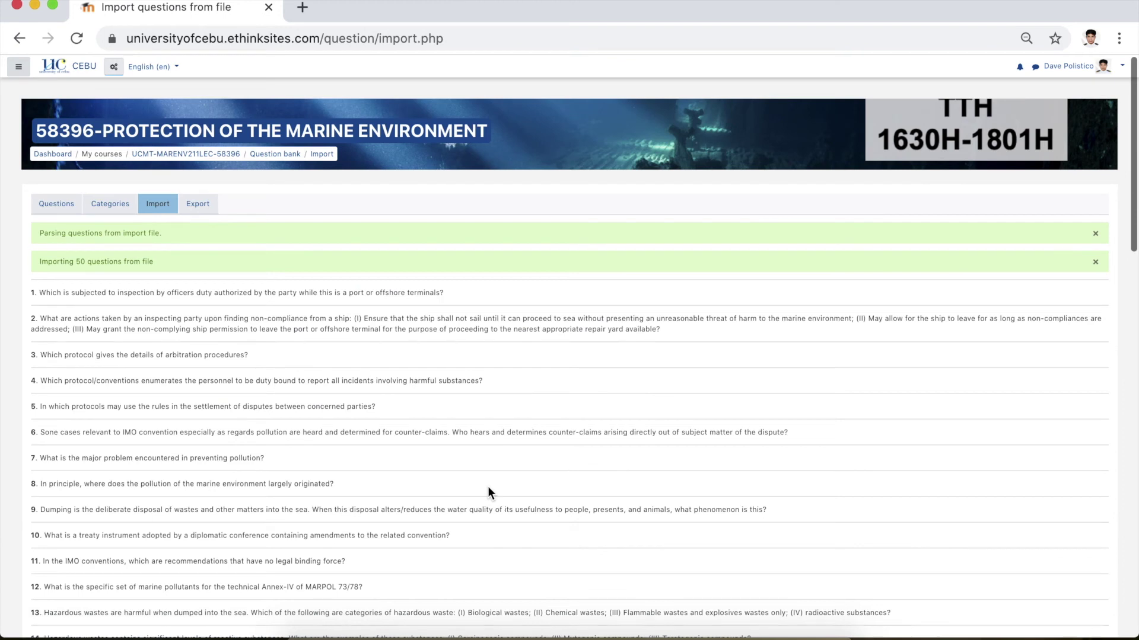
Review the 50 parsed and imported questions, then continue to the question bank.
drag(36, 229, 206, 267)
click(231, 268)
scroll(75, 262, up, 5)
drag(127, 262, 233, 261)
click(269, 261)
scroll(270, 261, down, 20)
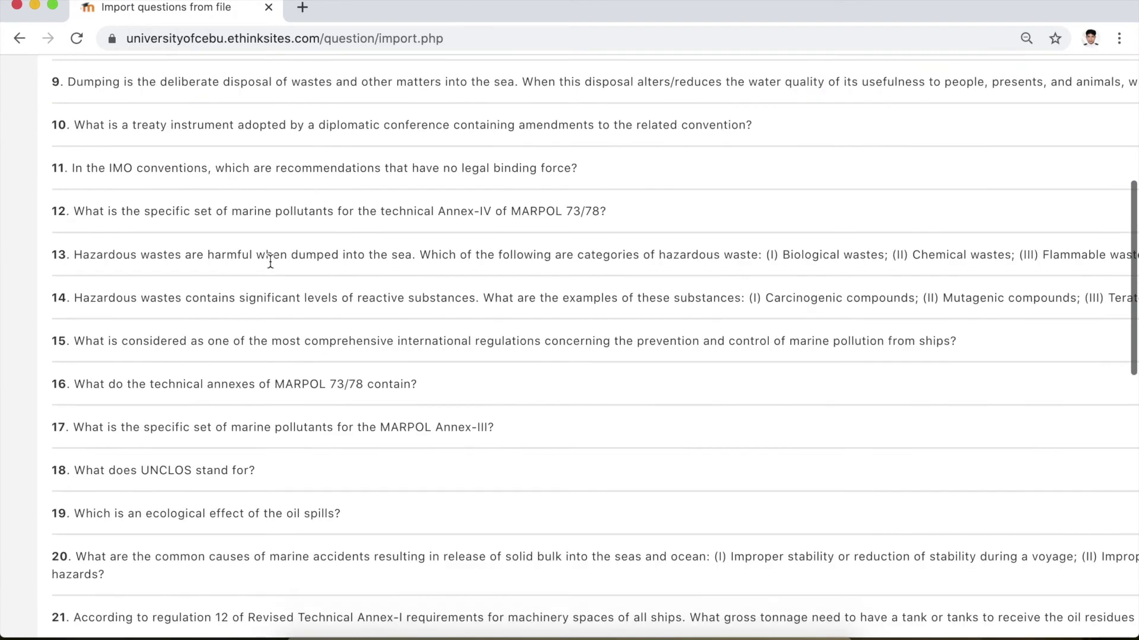
scroll(510, 319, up, 15)
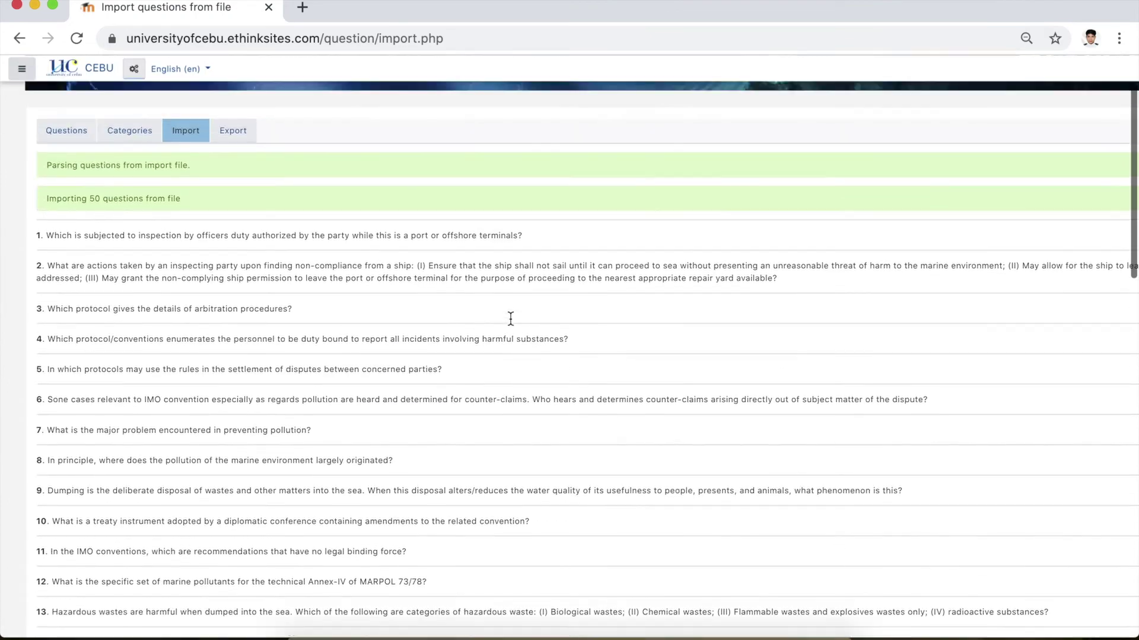
scroll(510, 321, down, 15)
click(682, 496)
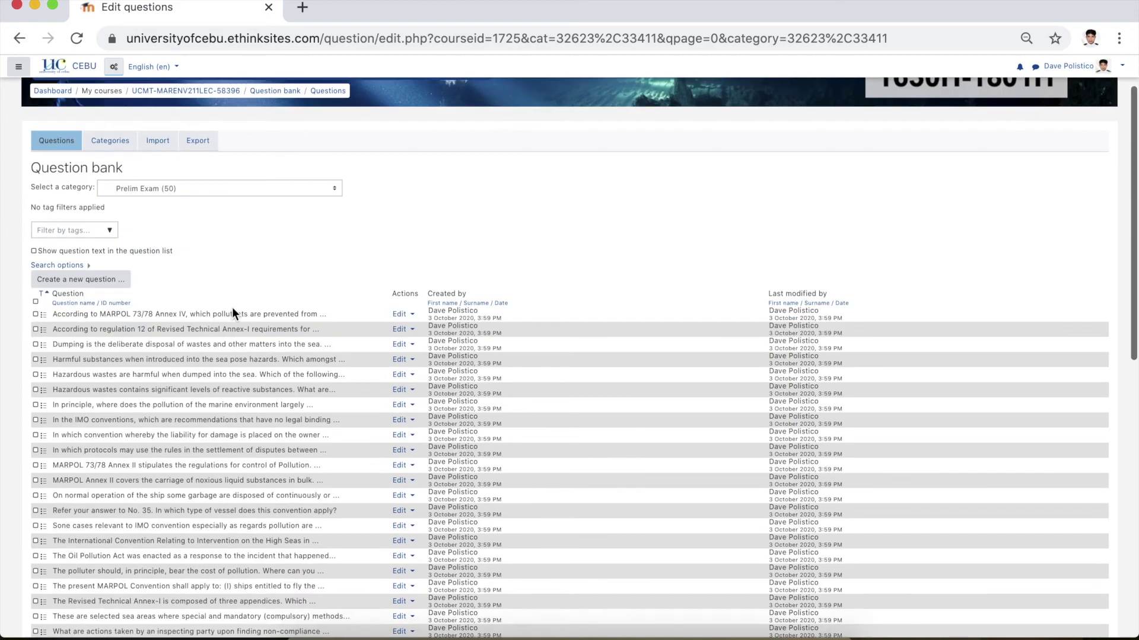
Open the PRELIM EXAM quiz under Prelim - Week 4 in its Edit quiz view.
click(228, 155)
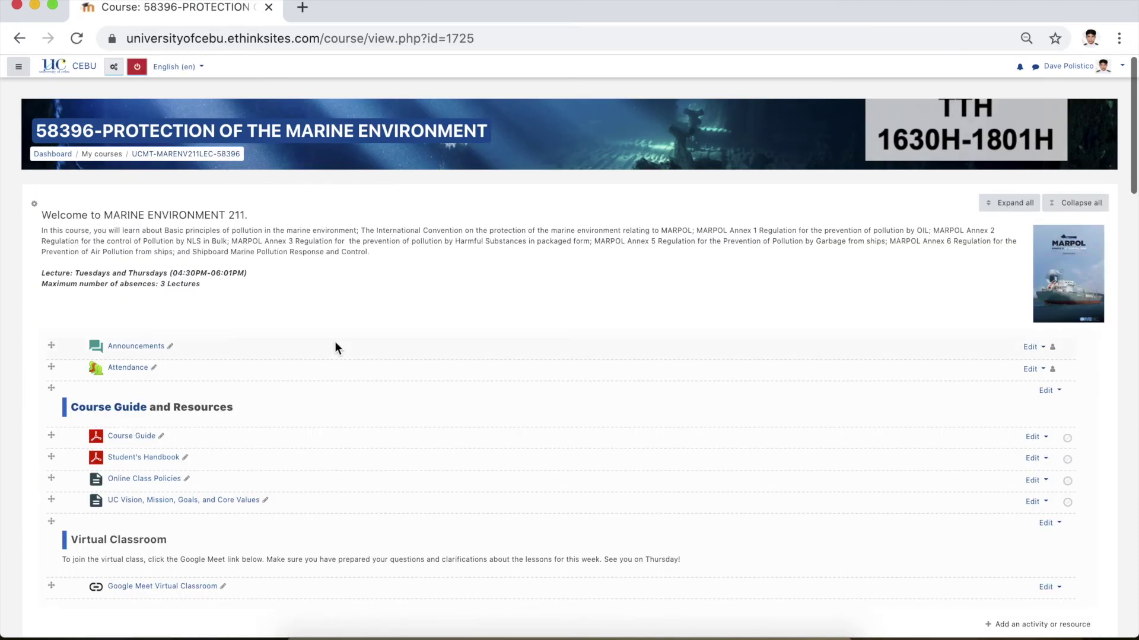
scroll(335, 347, down, 4)
scroll(335, 348, down, 7)
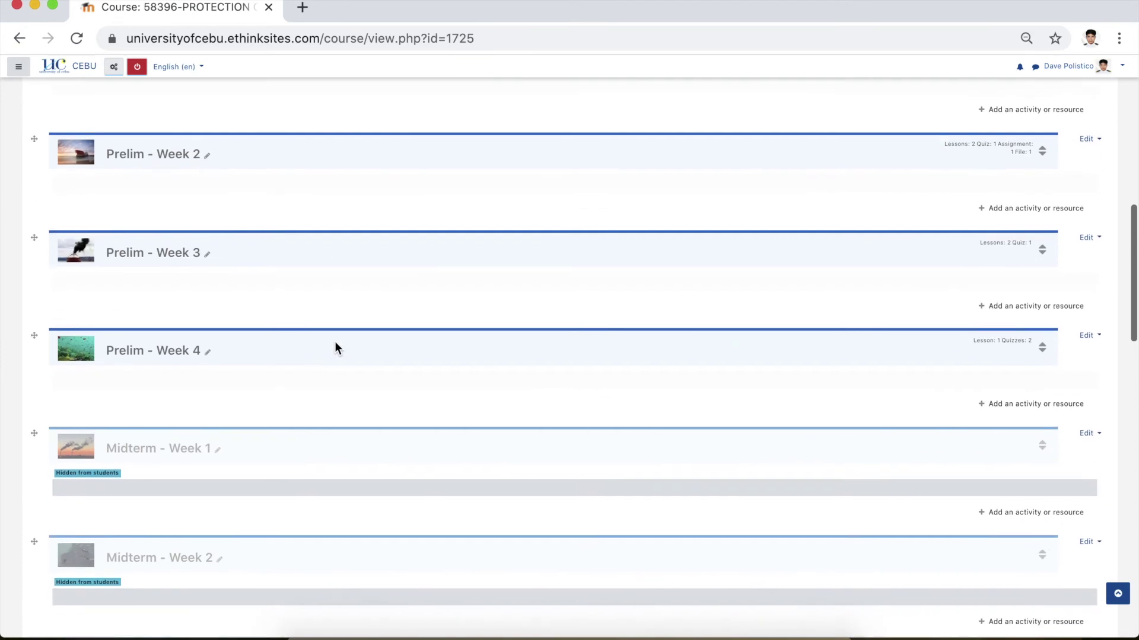
click(1042, 349)
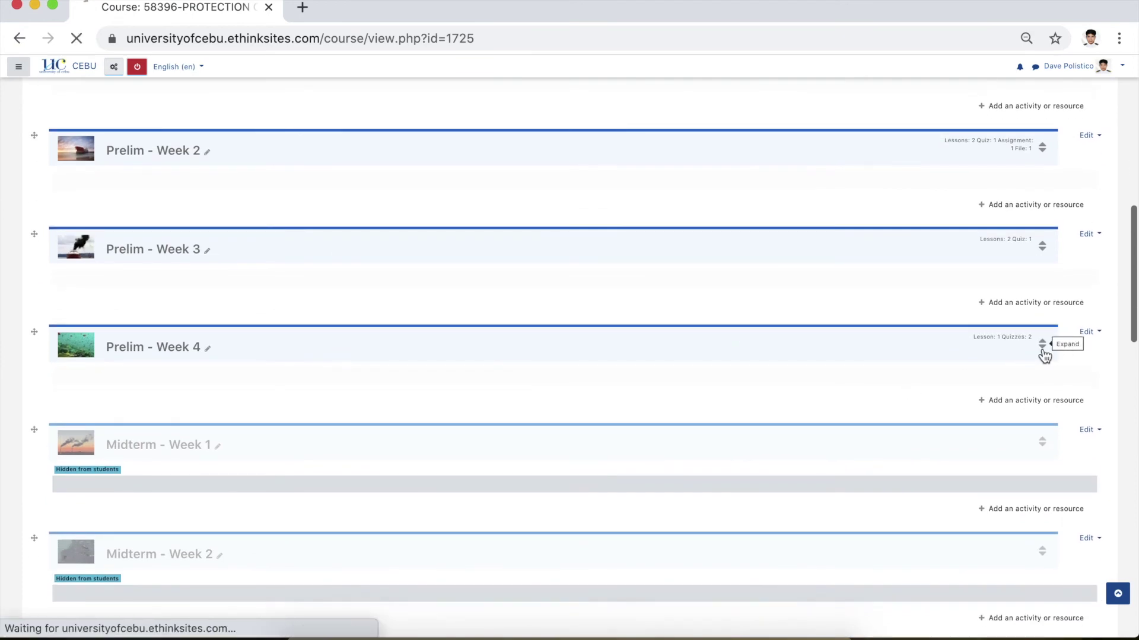
scroll(445, 414, down, 5)
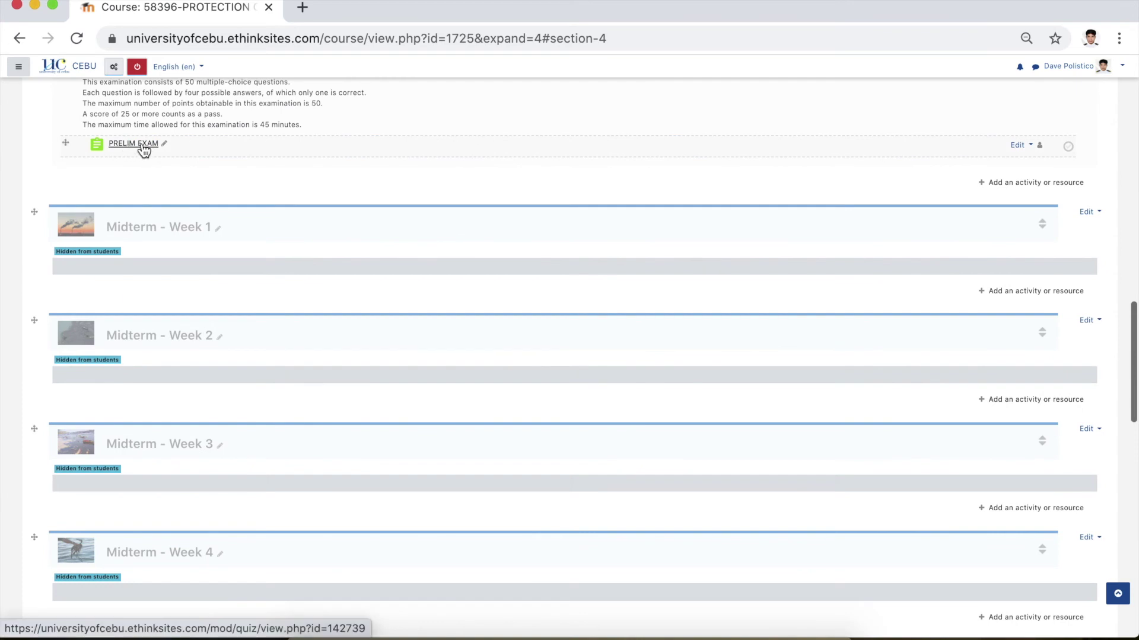
click(137, 145)
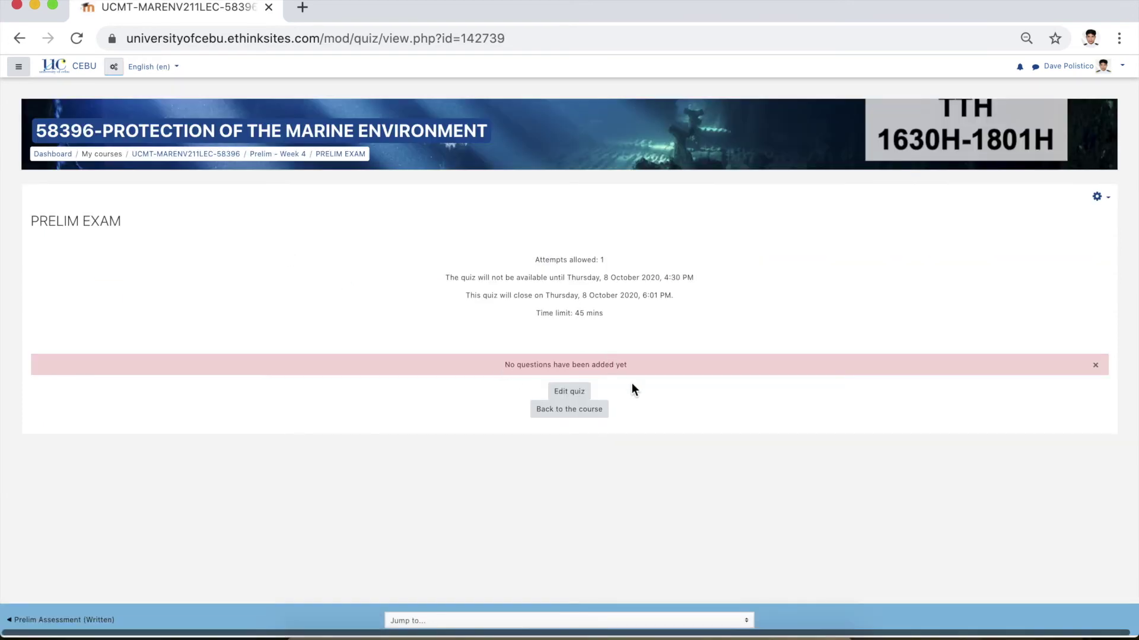
click(589, 394)
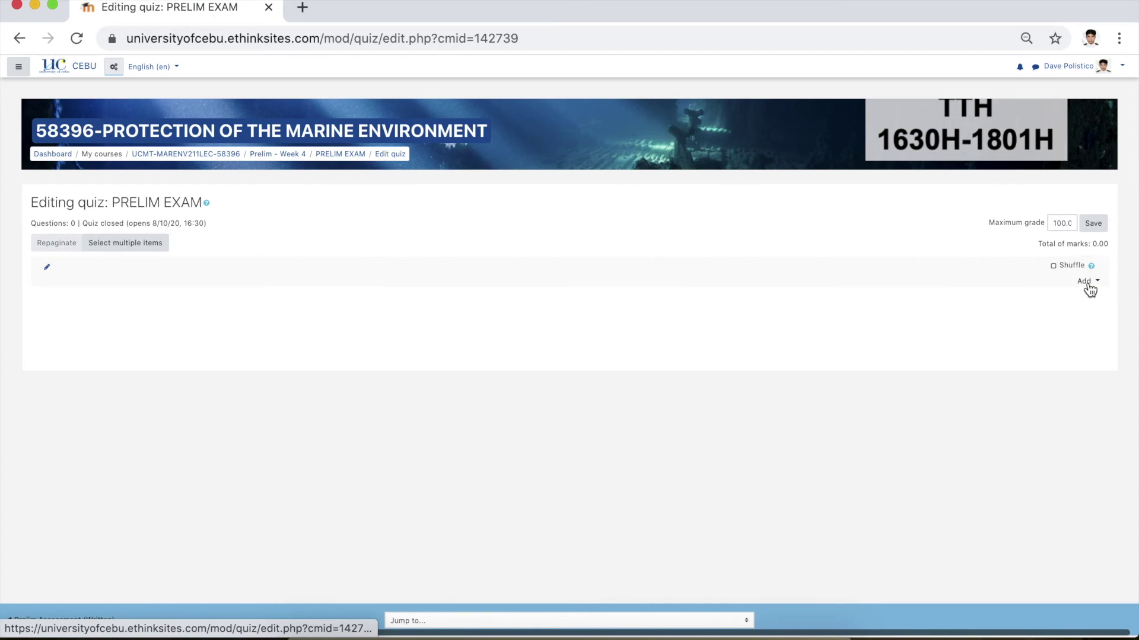
Add every question from the Prelim Exam (50) bank category to the quiz.
click(1089, 287)
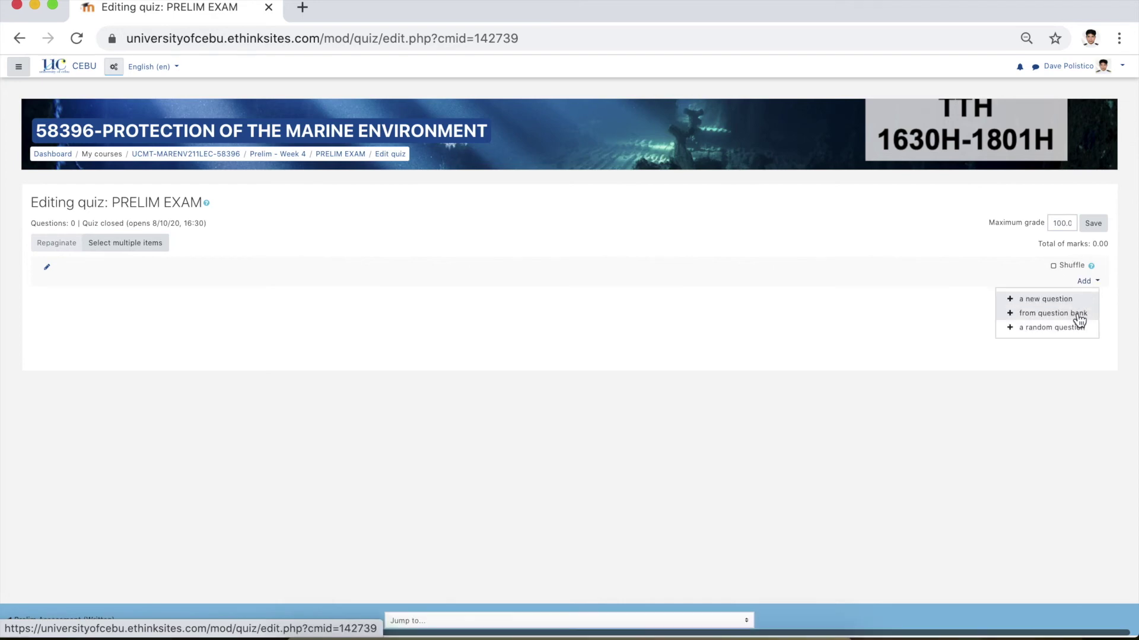
click(1070, 313)
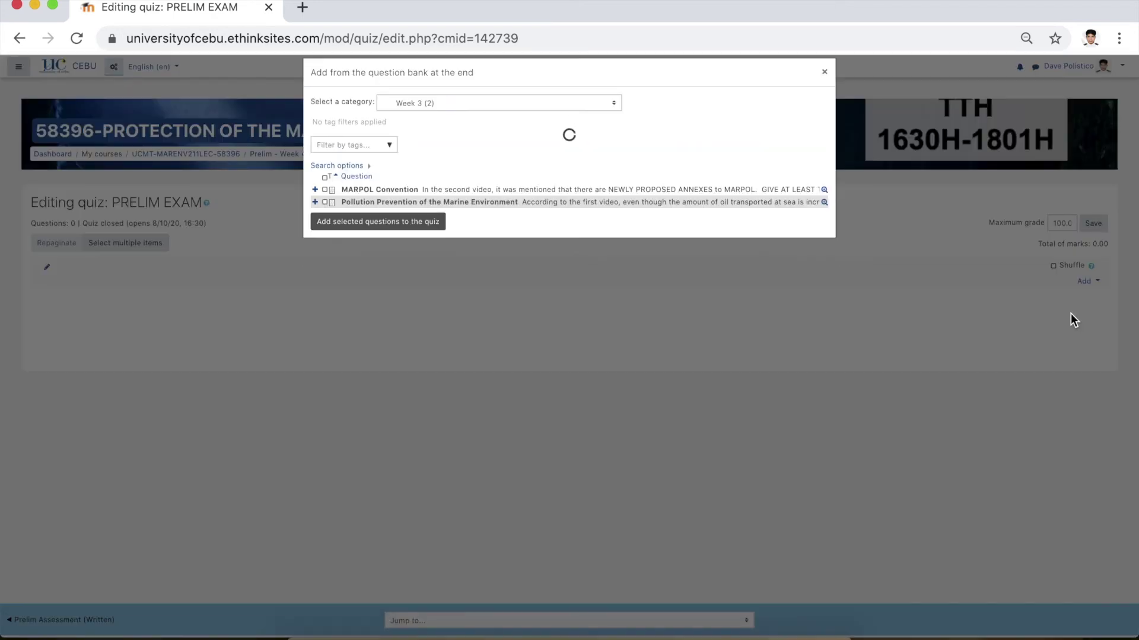
click(613, 104)
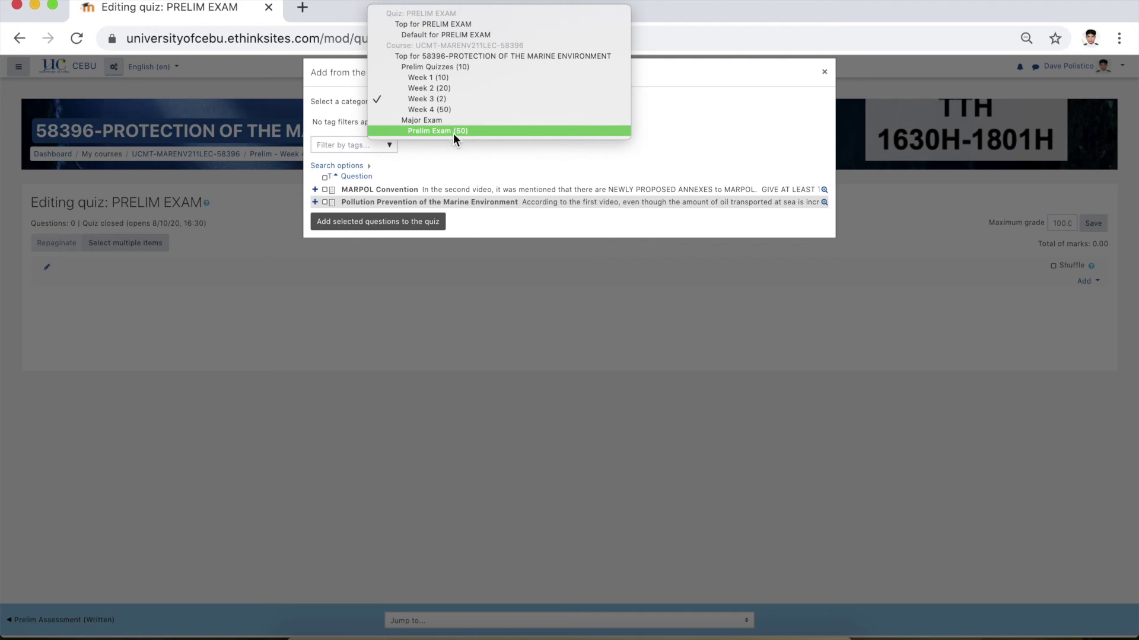
click(476, 131)
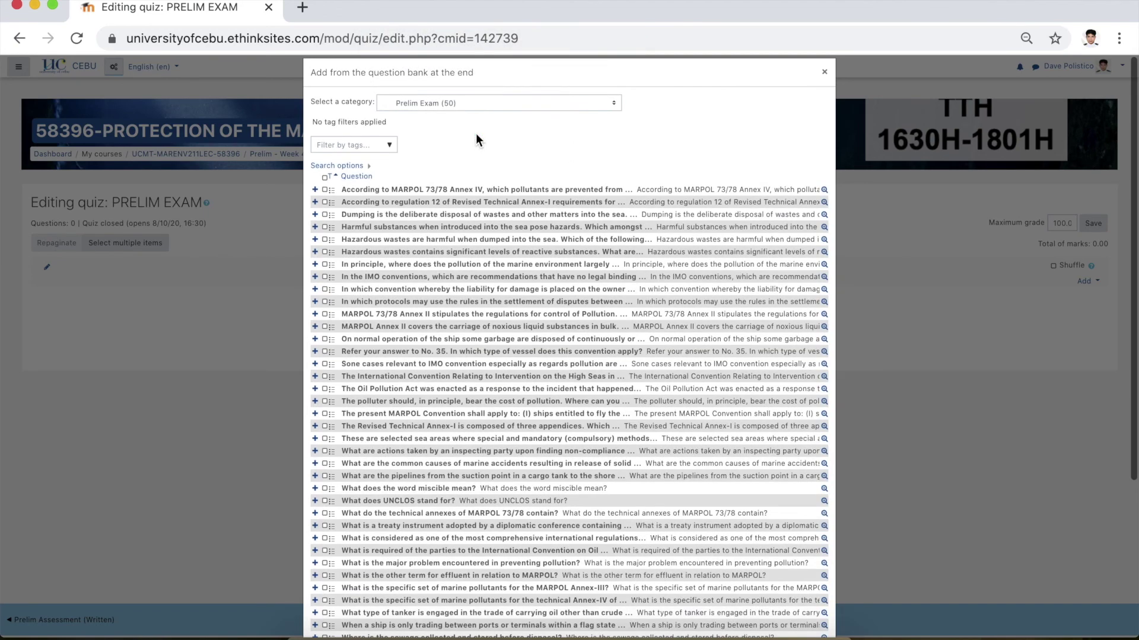
scroll(475, 350, down, 5)
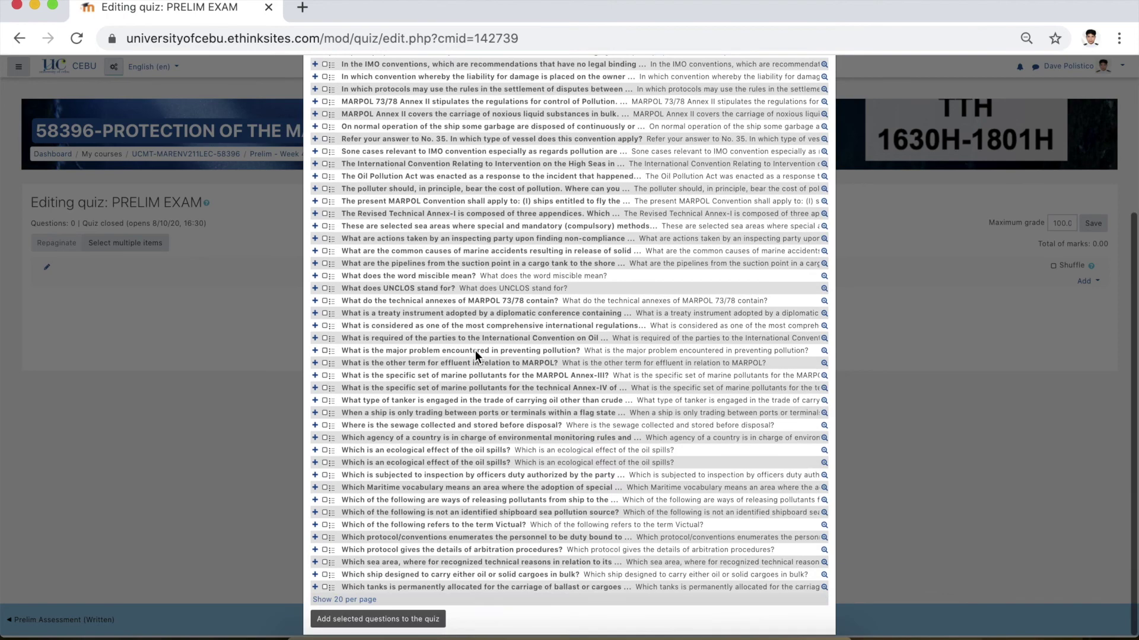
scroll(475, 351, up, 5)
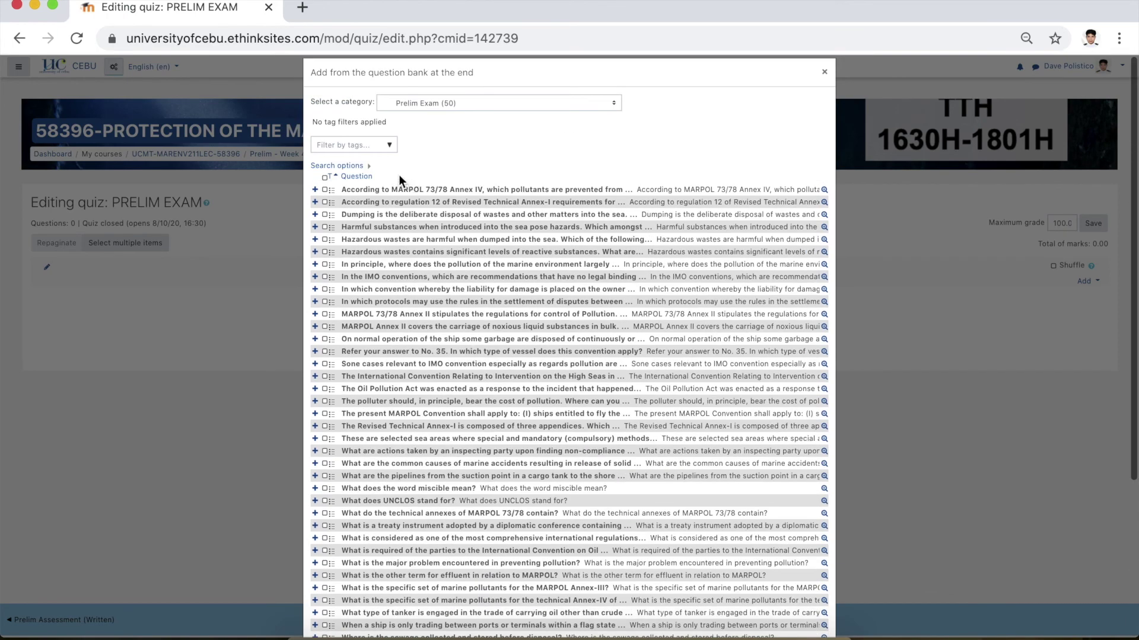
click(325, 178)
scroll(562, 455, down, 5)
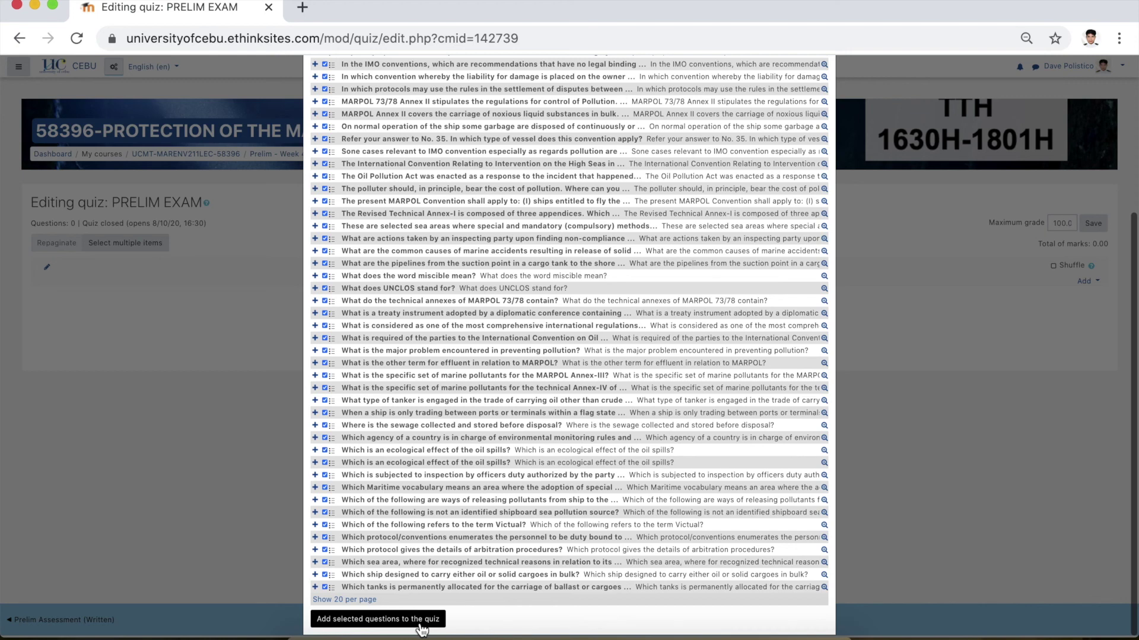
click(415, 628)
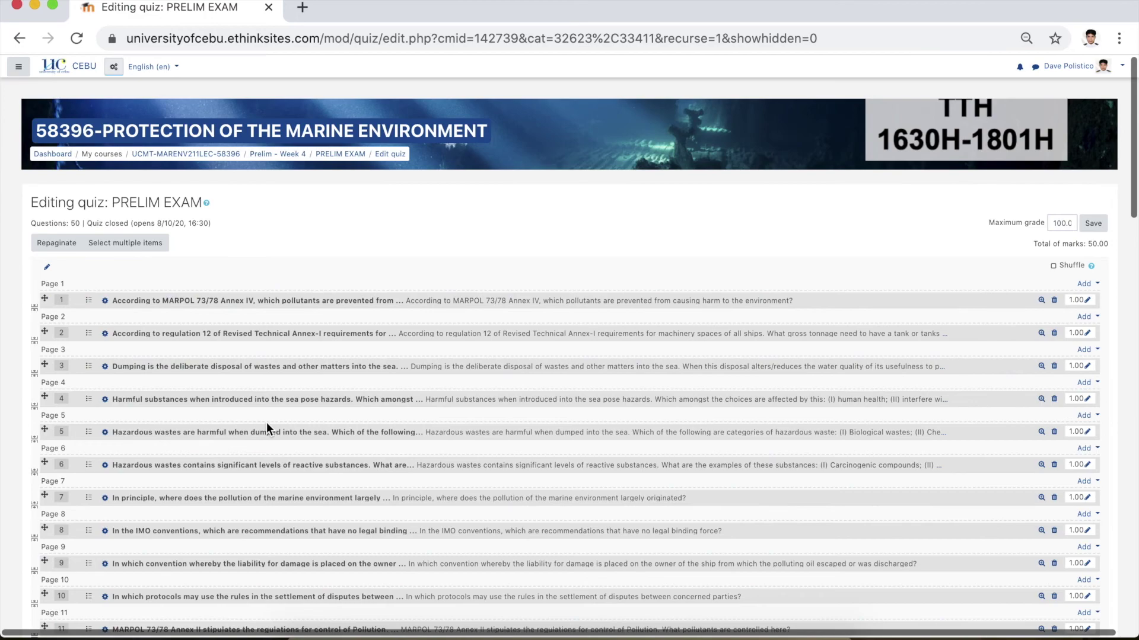
Change the maximum grade from 100.0 to 50, save, and return to the PRELIM EXAM page.
scroll(267, 427, down, 20)
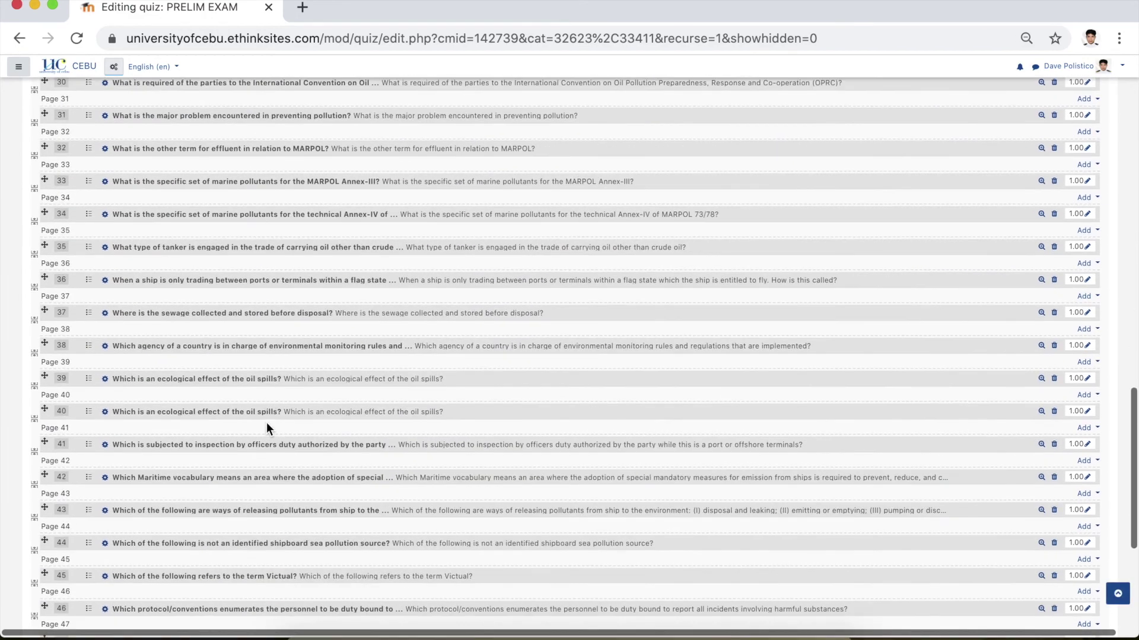
scroll(268, 429, up, 20)
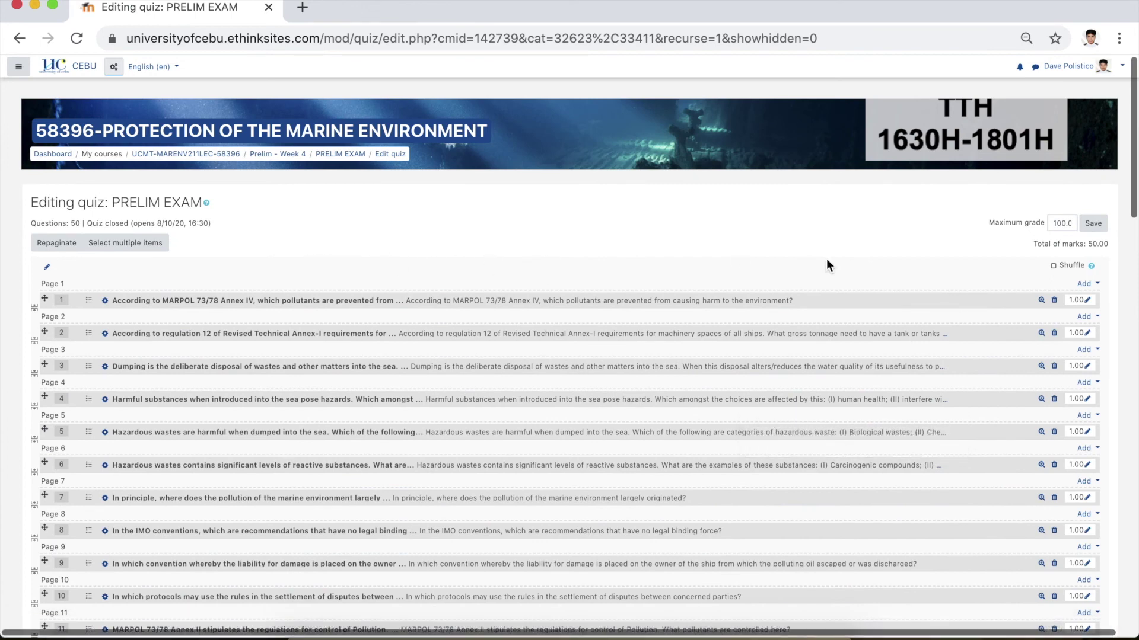
drag(1090, 245, 1099, 244)
click(1054, 222)
drag(1053, 223, 1066, 223)
text(50)
click(1094, 229)
click(345, 159)
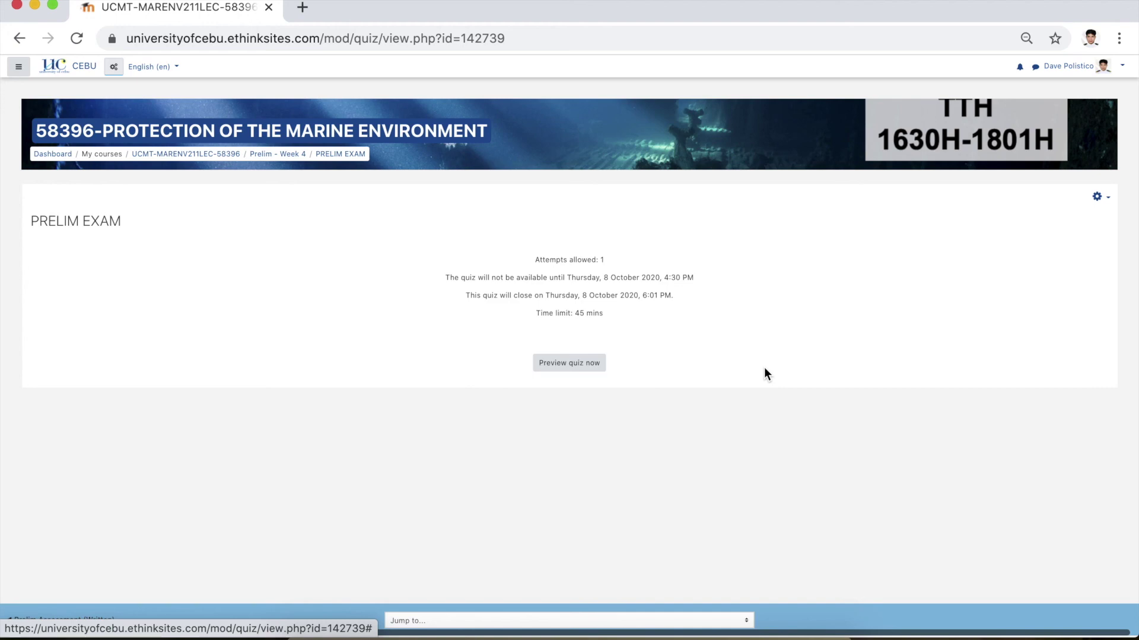
Choose Edit quiz from the PRELIM EXAM quiz's gear menu.
click(1103, 200)
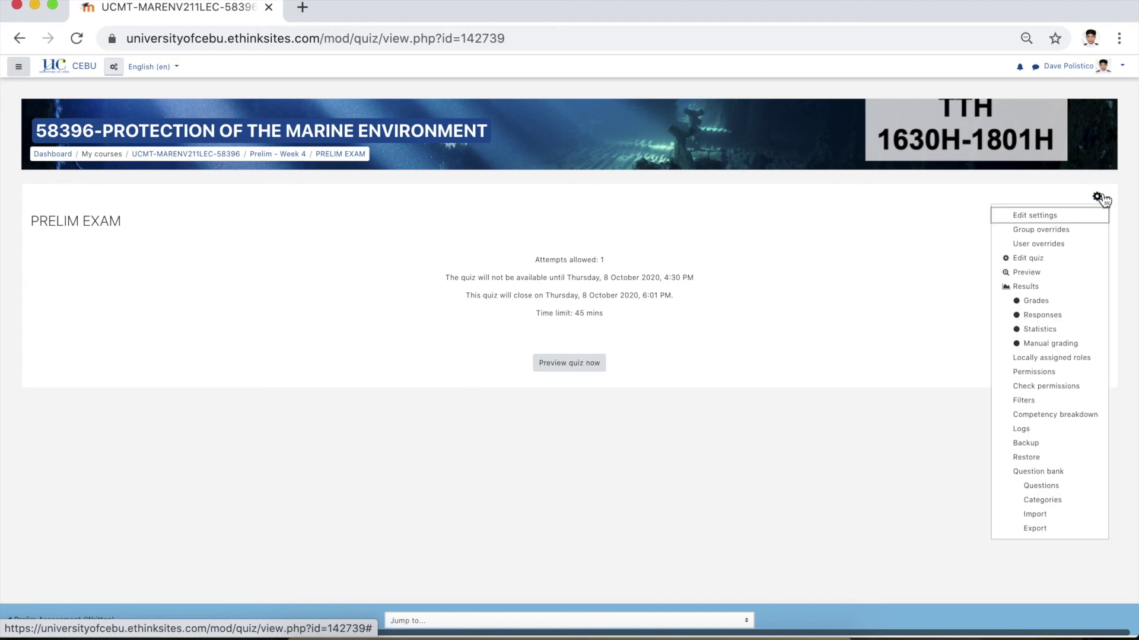
click(1045, 262)
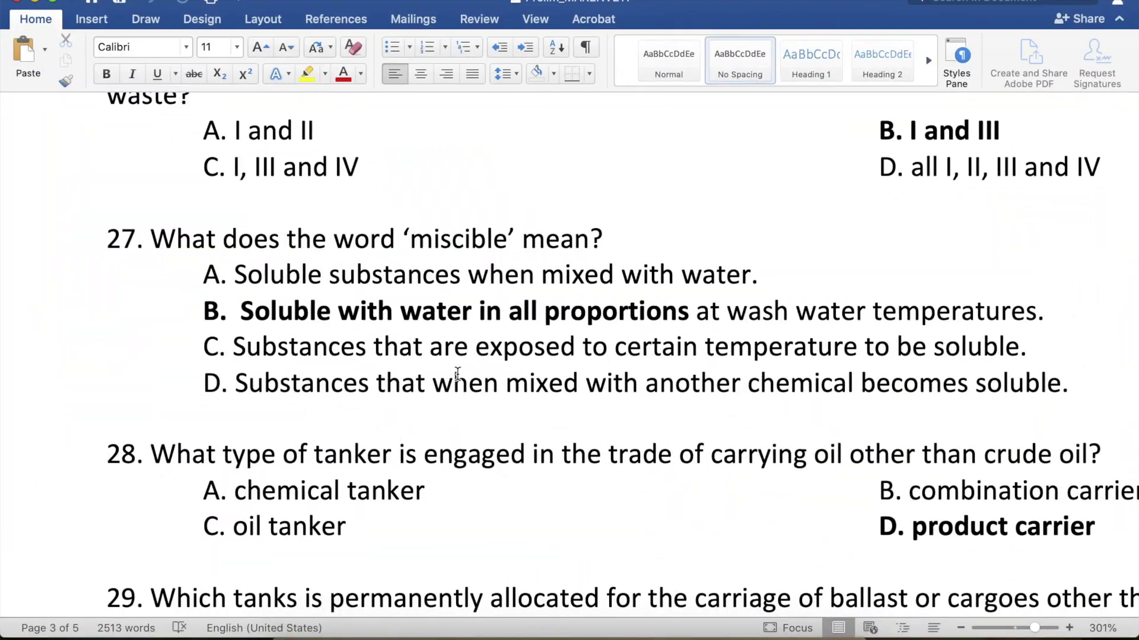
click(418, 248)
scroll(418, 248, up, 2)
drag(399, 322, 405, 323)
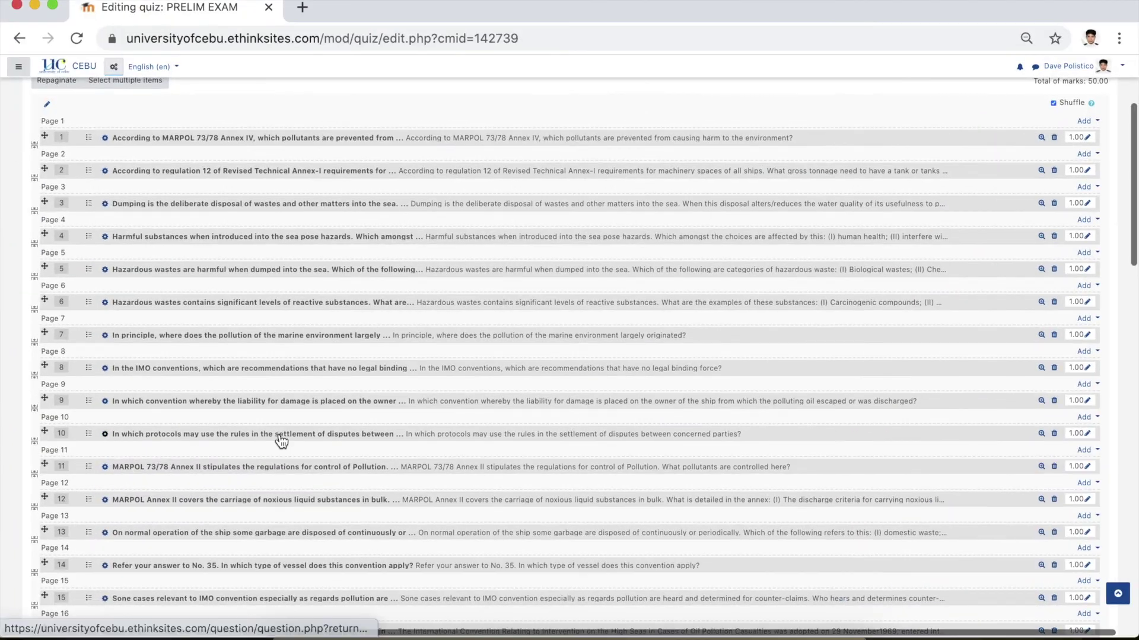
scroll(282, 442, up, 3)
scroll(282, 442, down, 10)
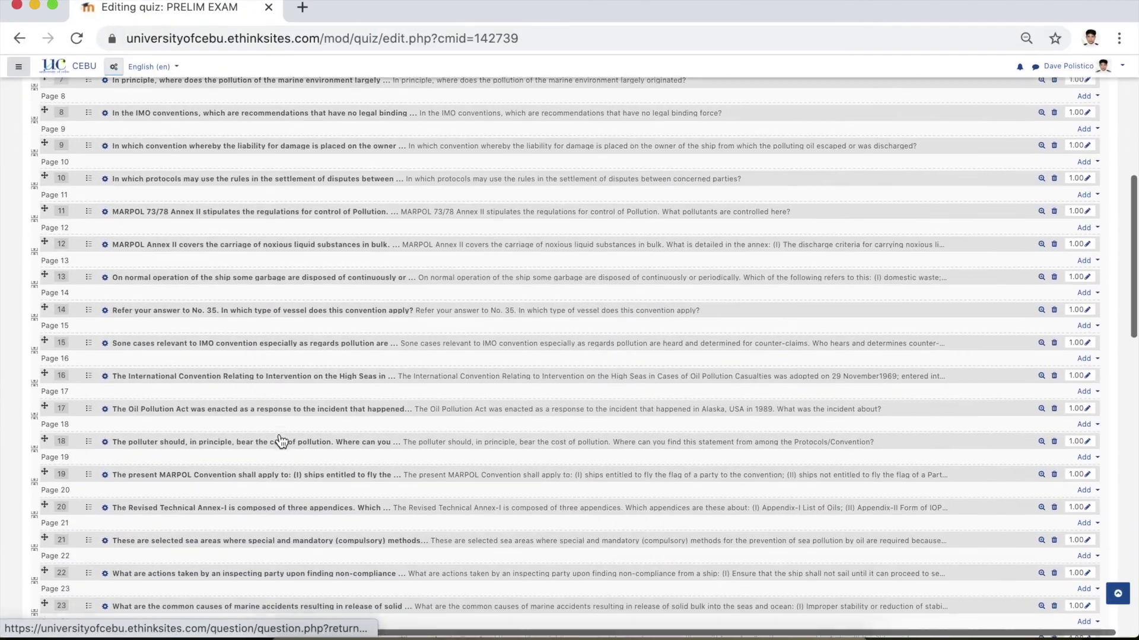
scroll(282, 442, down, 3)
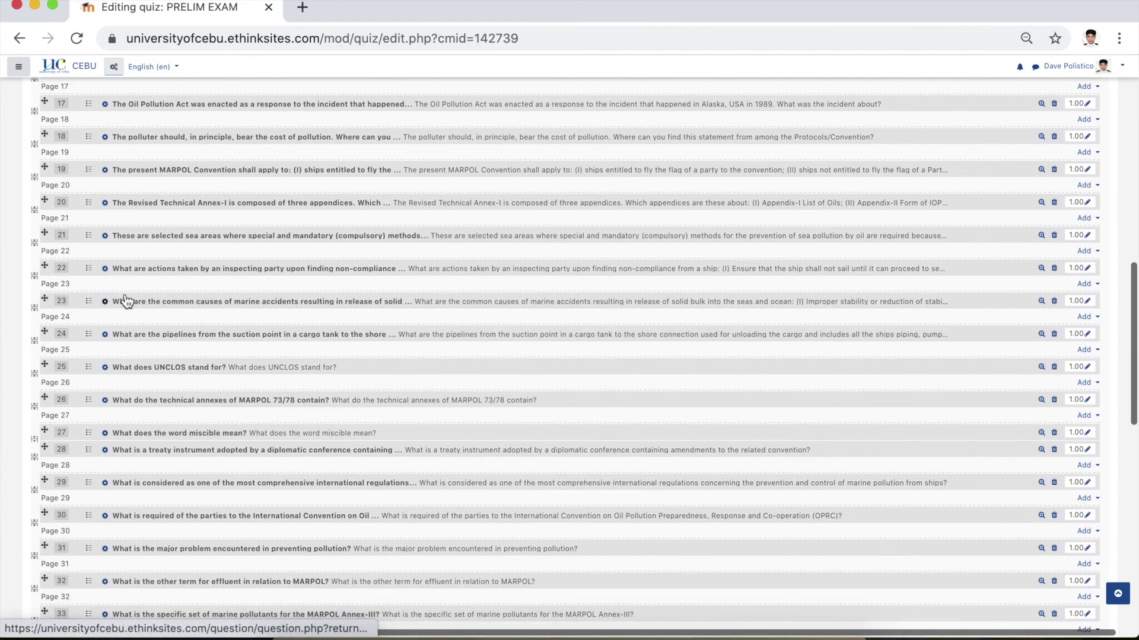
scroll(125, 300, up, 3)
scroll(126, 300, up, 5)
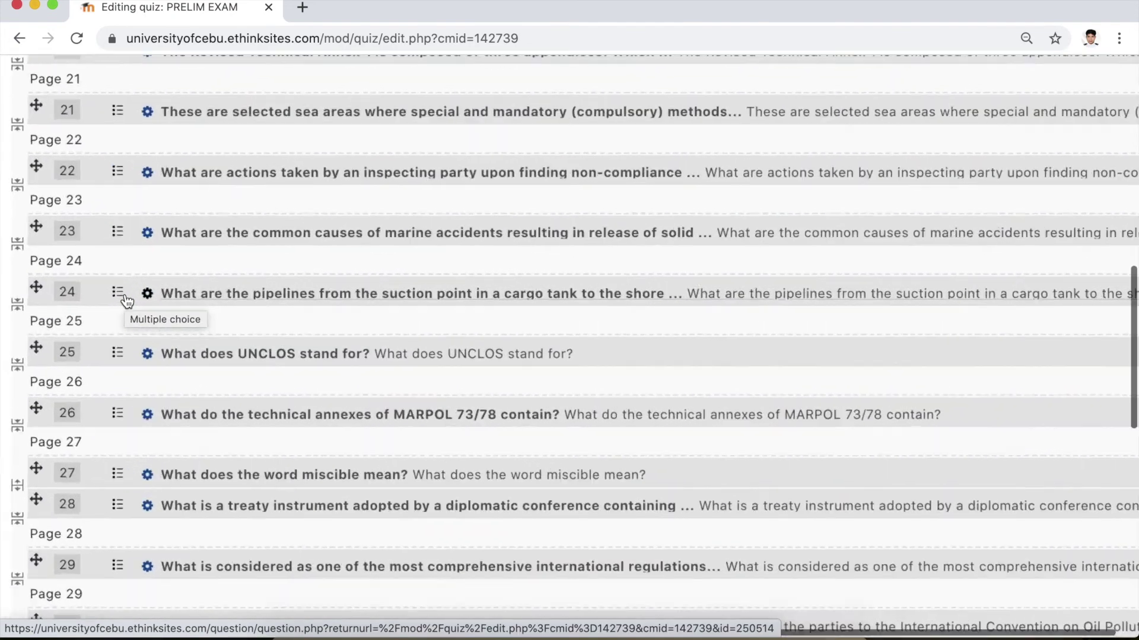
scroll(125, 300, down, 5)
scroll(286, 240, up, 2)
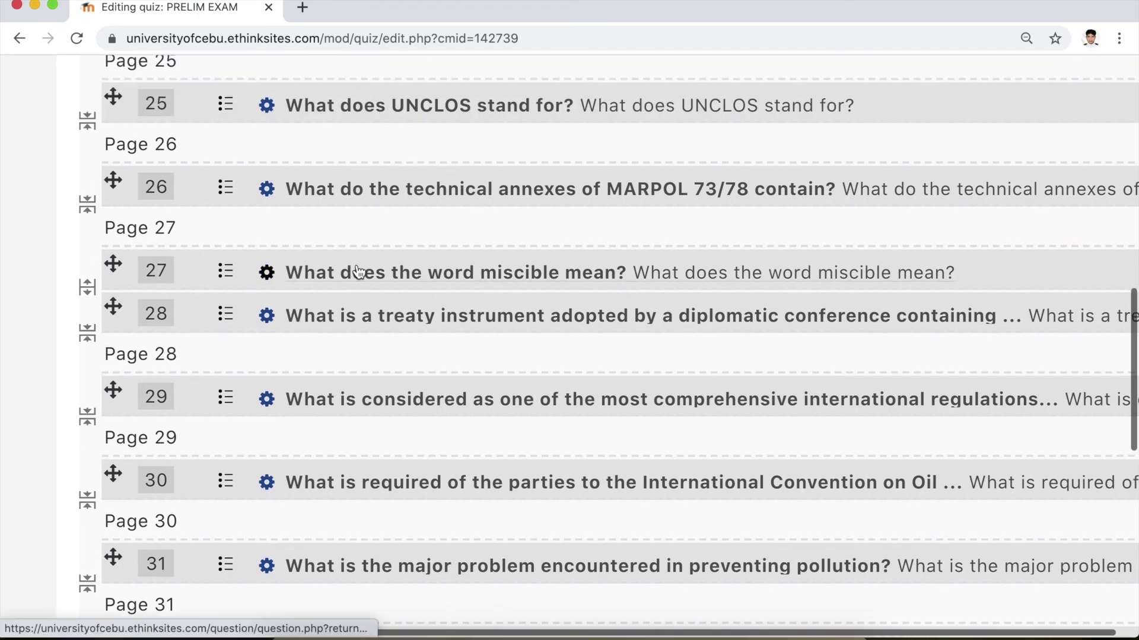
Put apostrophes around 'miscible' in question 27's text, save, and return to the quiz.
click(267, 276)
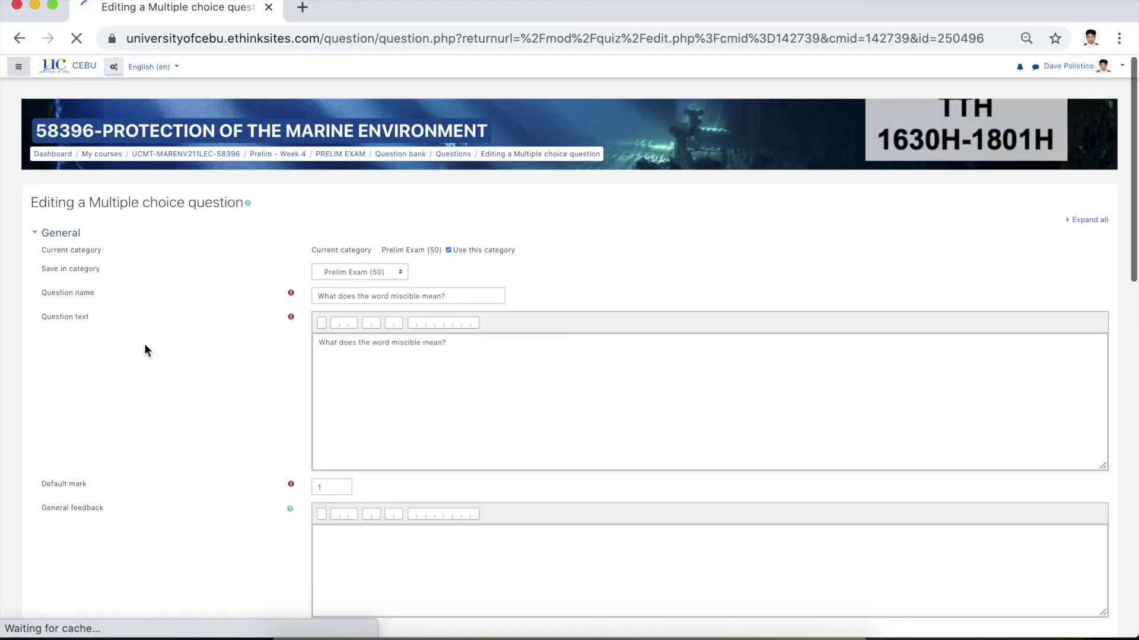
scroll(144, 343, up, 5)
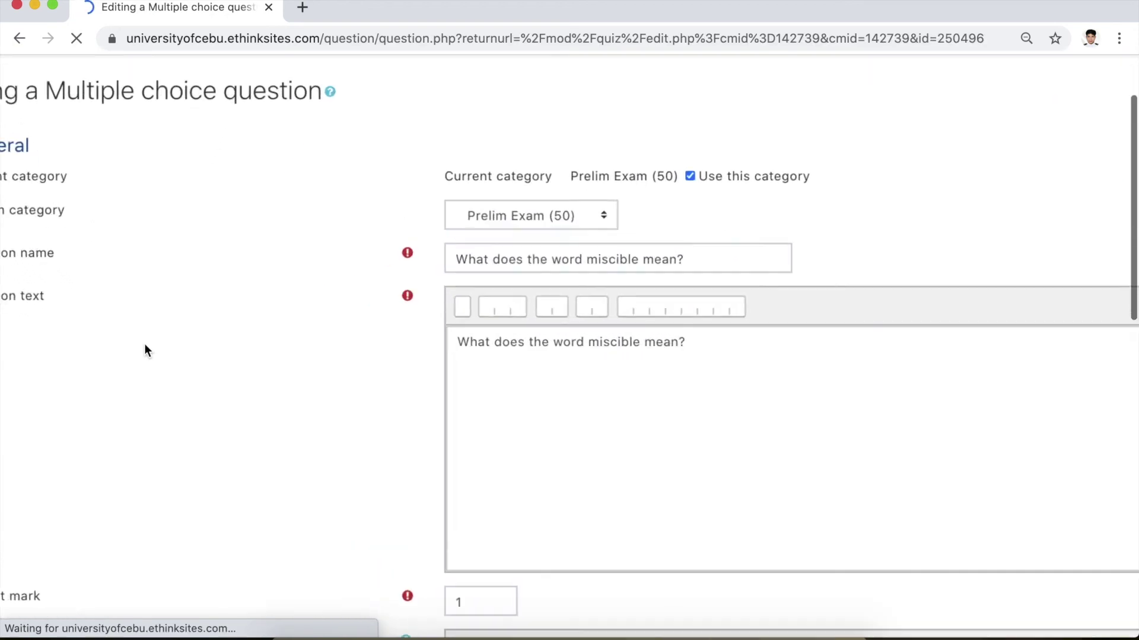
scroll(240, 375, left, 5)
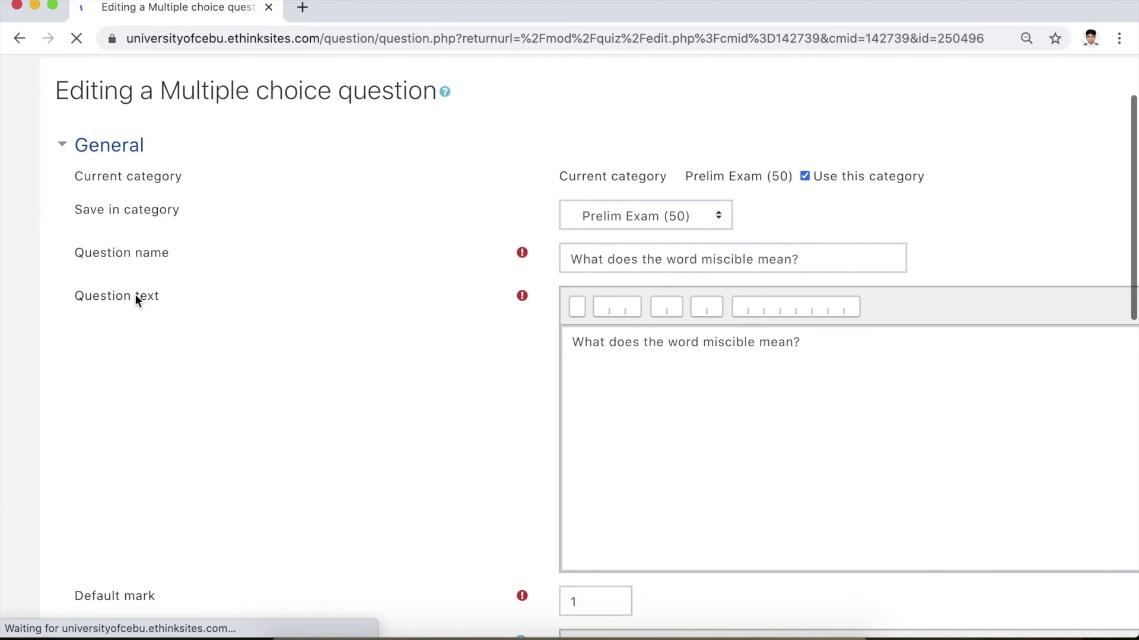
scroll(376, 374, right, 5)
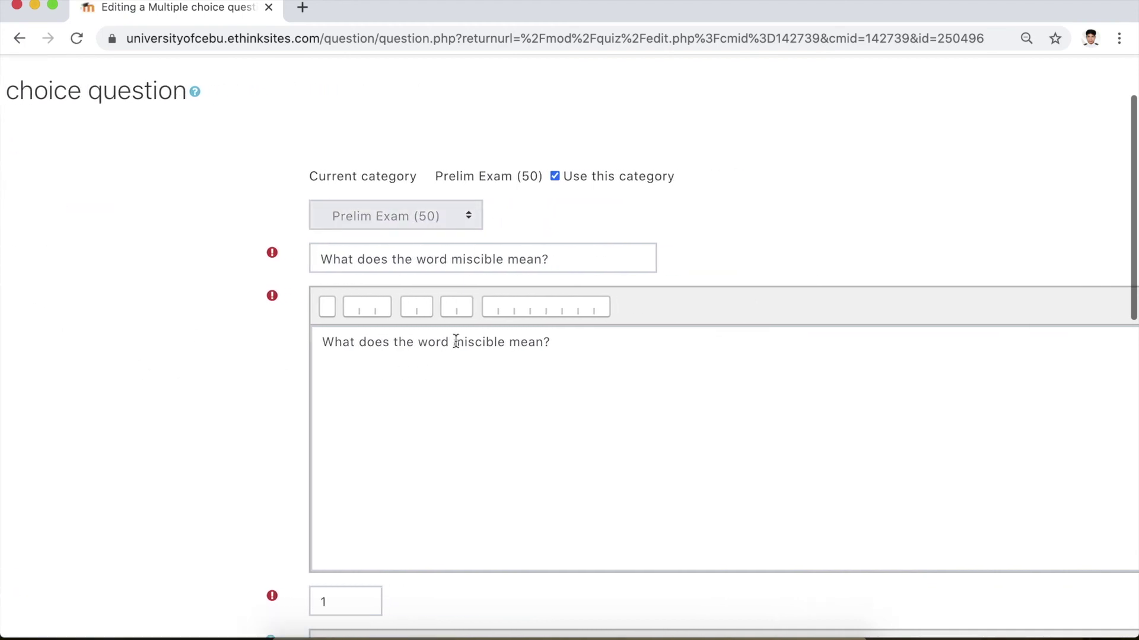
click(455, 342)
text(')
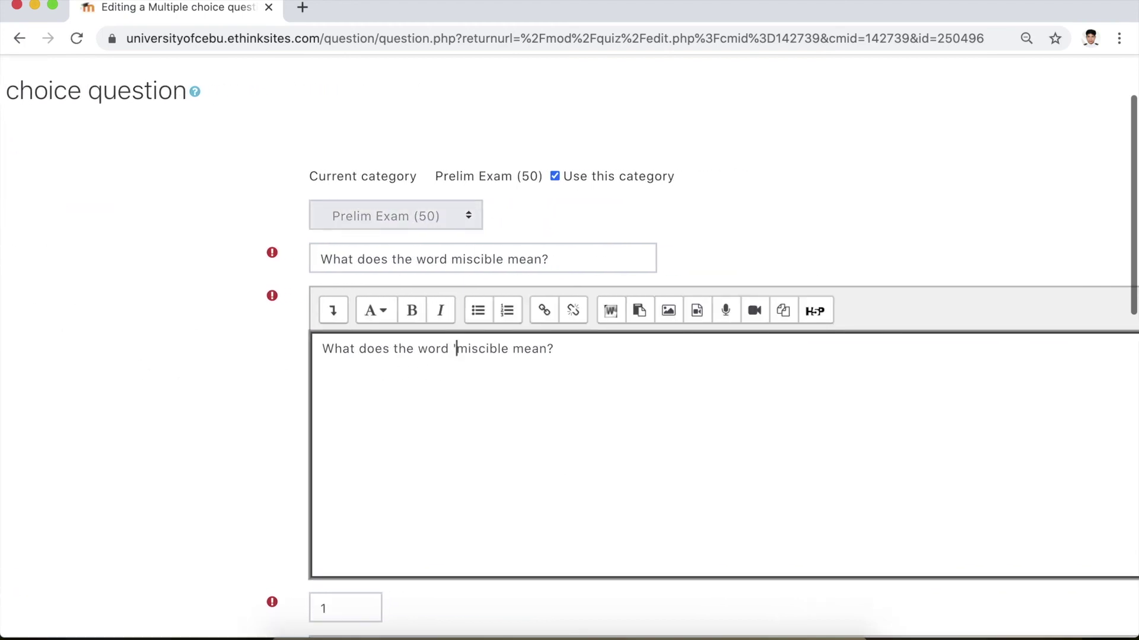
key(Right)
key(Right)
key(Right)
key(Right)
key(Right)
key(Right)
key(Right)
key(Right)
text(')
scroll(250, 454, down, 5)
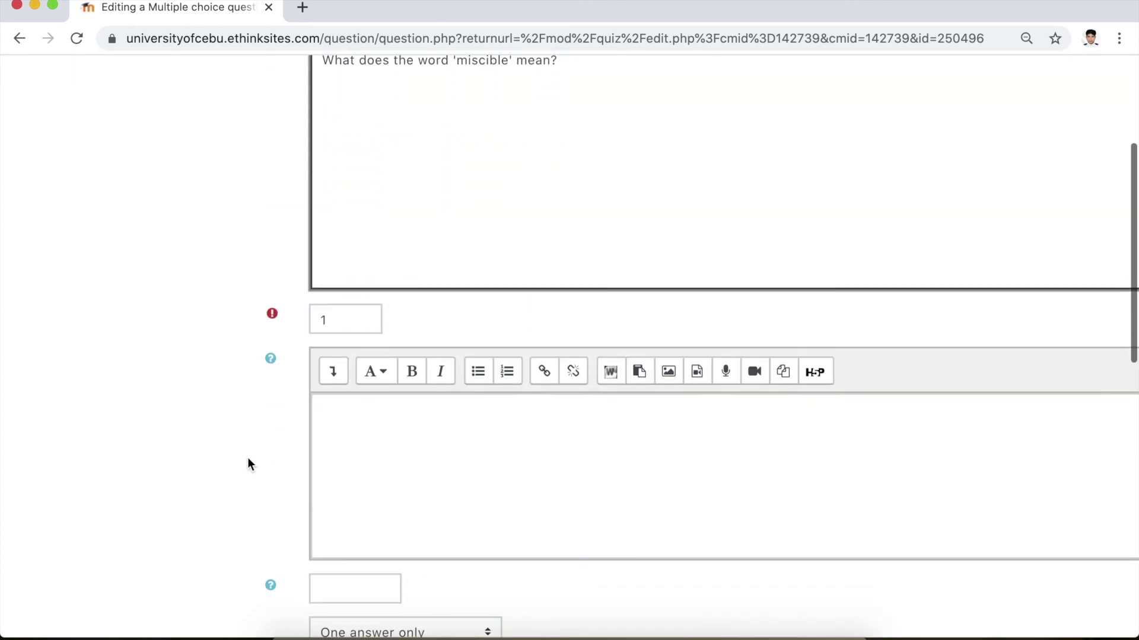
scroll(247, 457, down, 15)
click(324, 483)
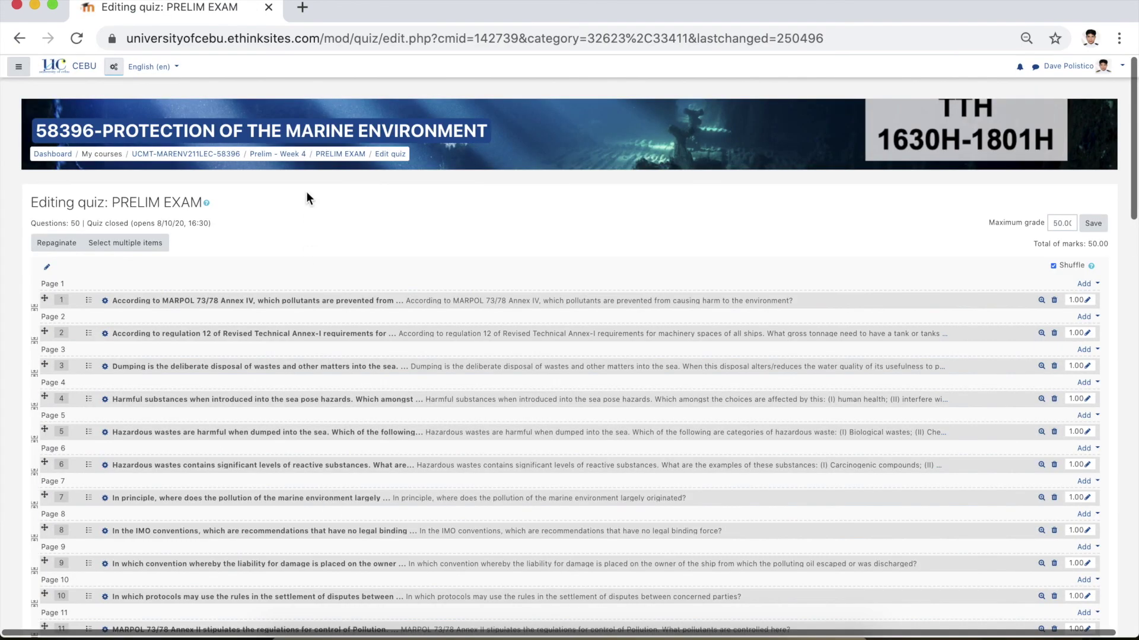
click(336, 155)
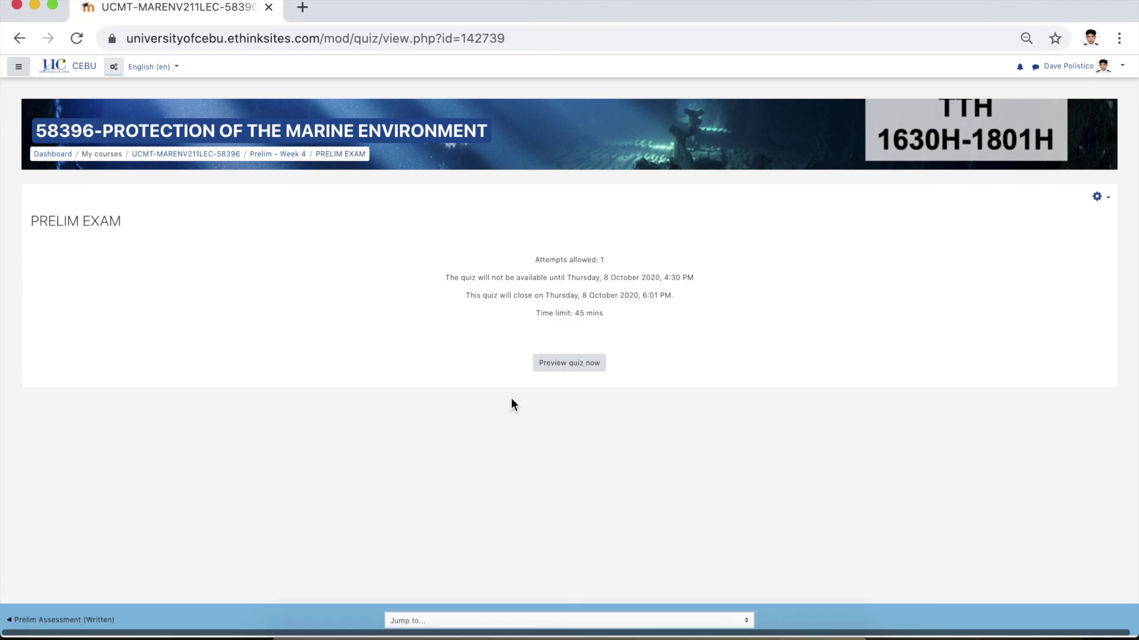